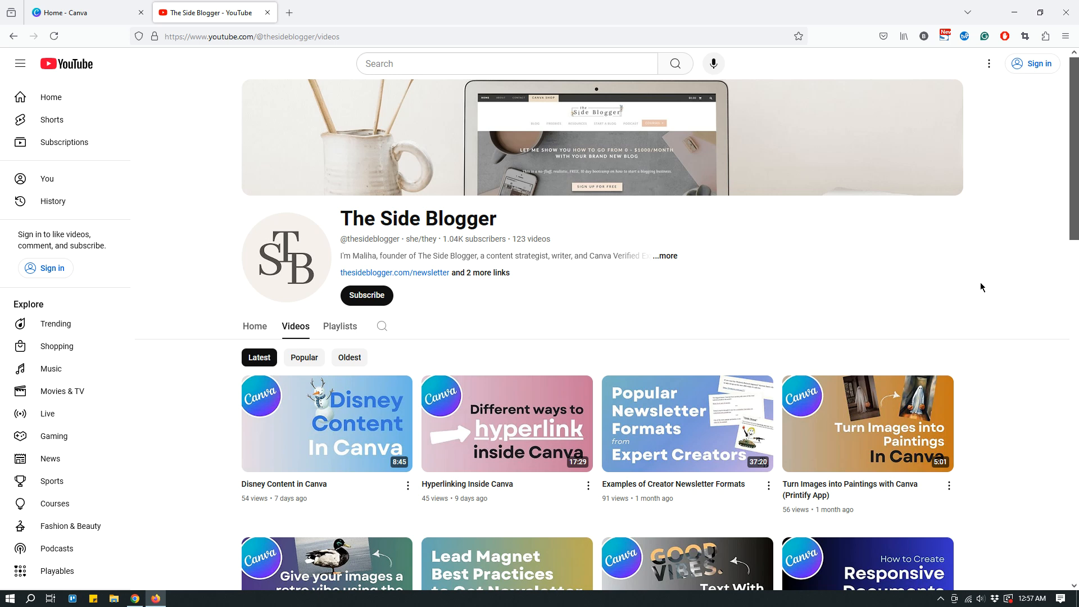
Browse The Side Blogger channel's video list to examine its existing thumbnail designs, from the newest videos to older ones
scroll(983, 285, down, 3)
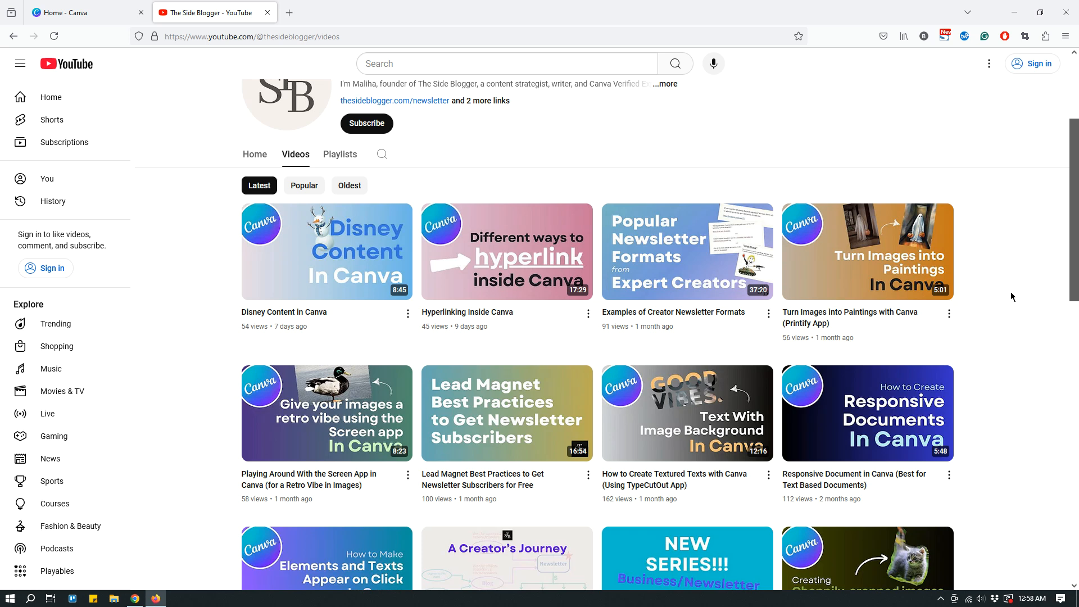
scroll(1005, 293, down, 5)
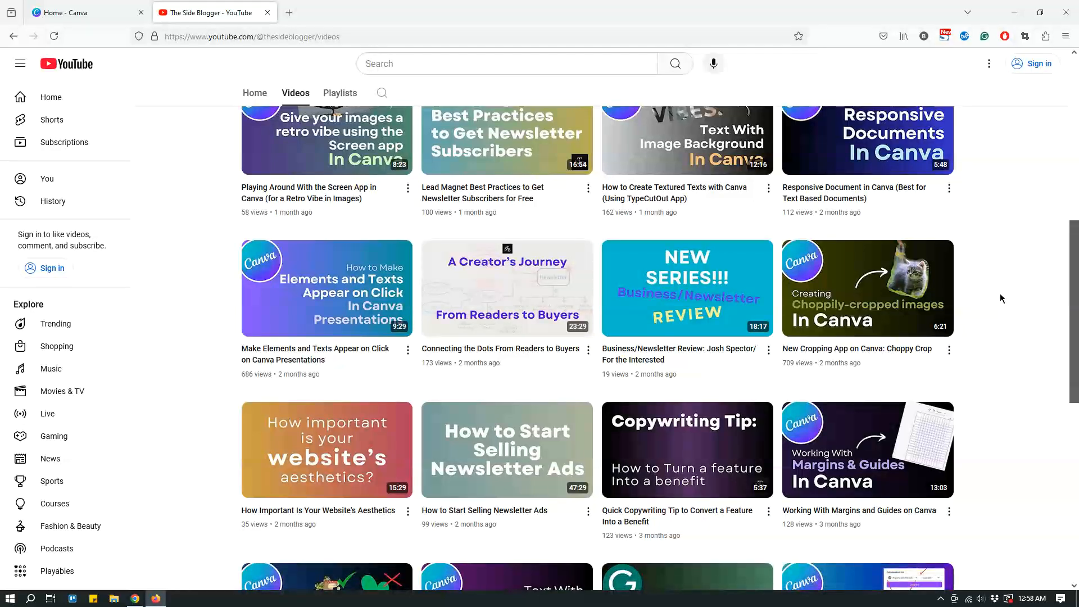
scroll(1000, 298, up, 7)
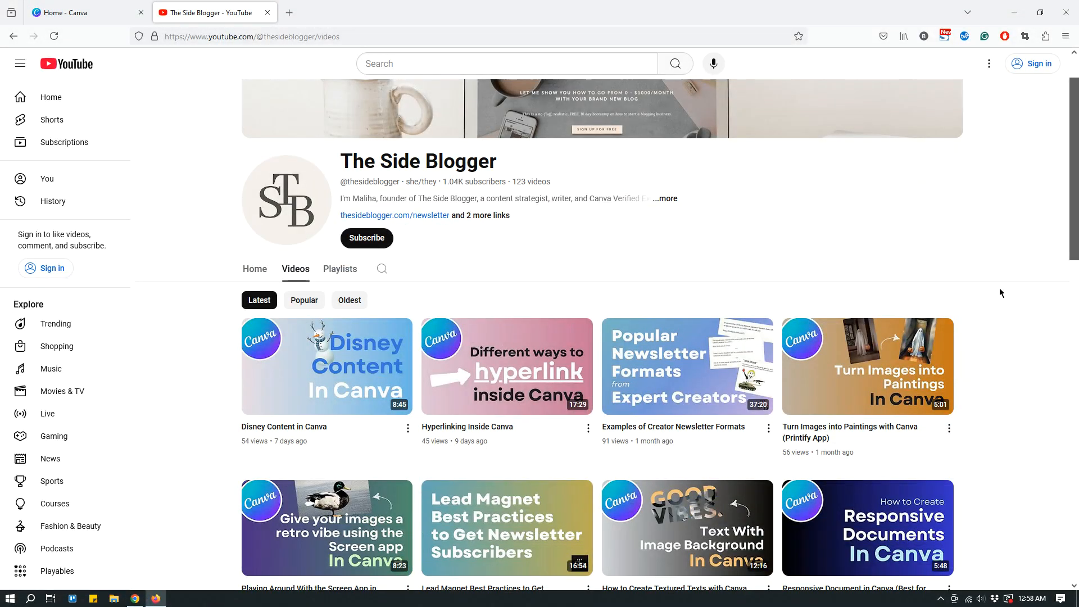
scroll(997, 294, down, 5)
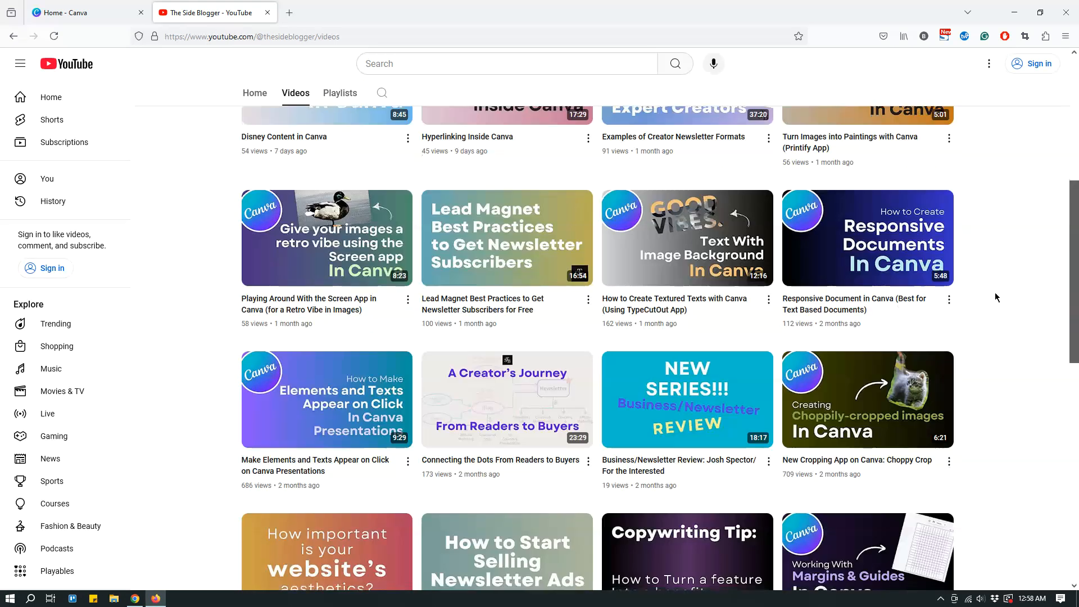
scroll(996, 297, down, 2)
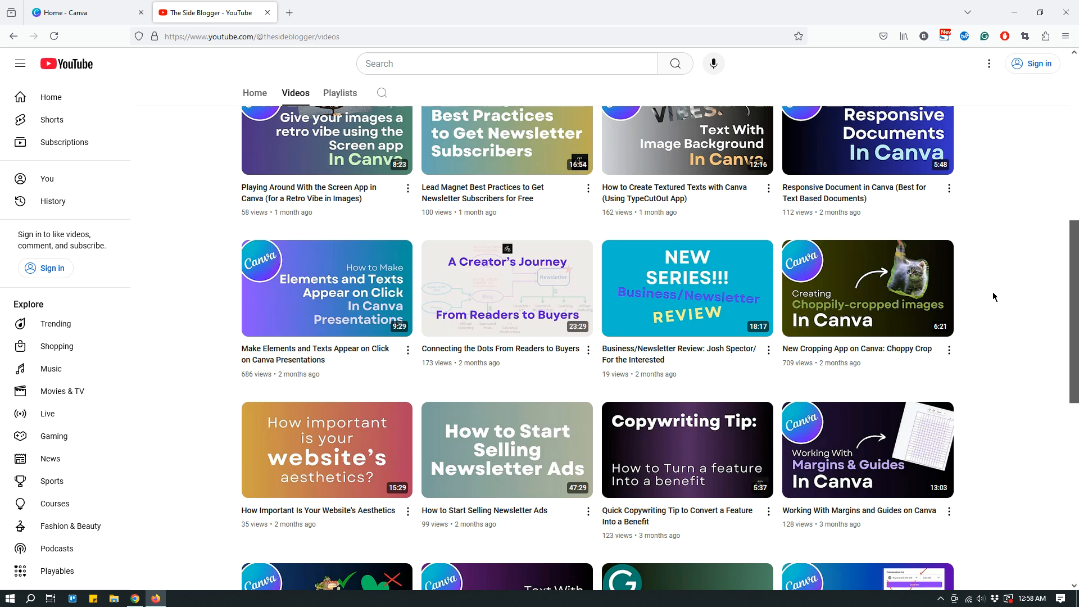
scroll(992, 293, down, 2)
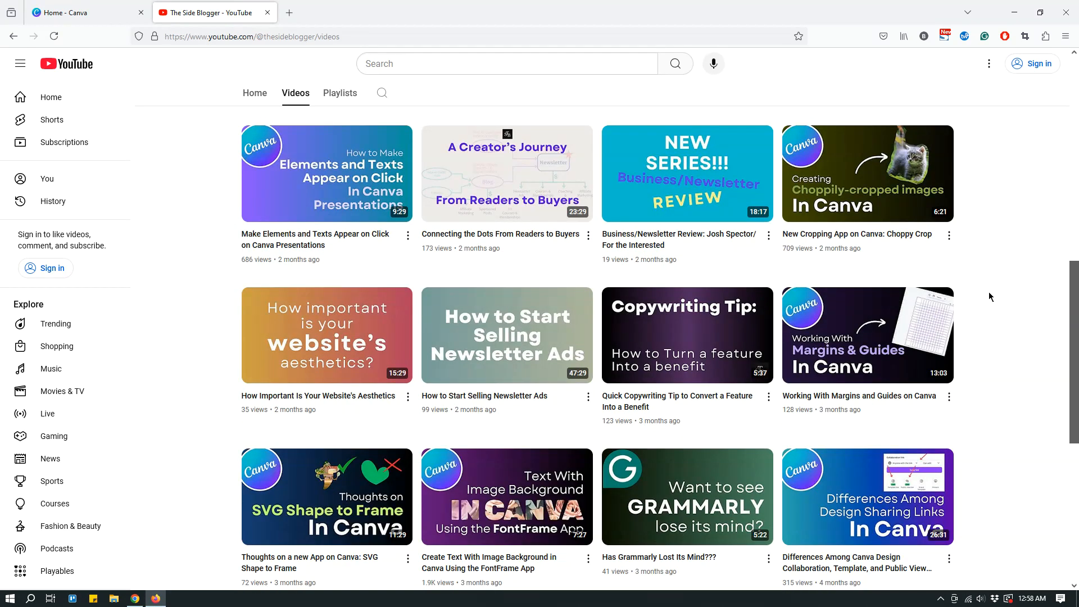
scroll(989, 296, down, 3)
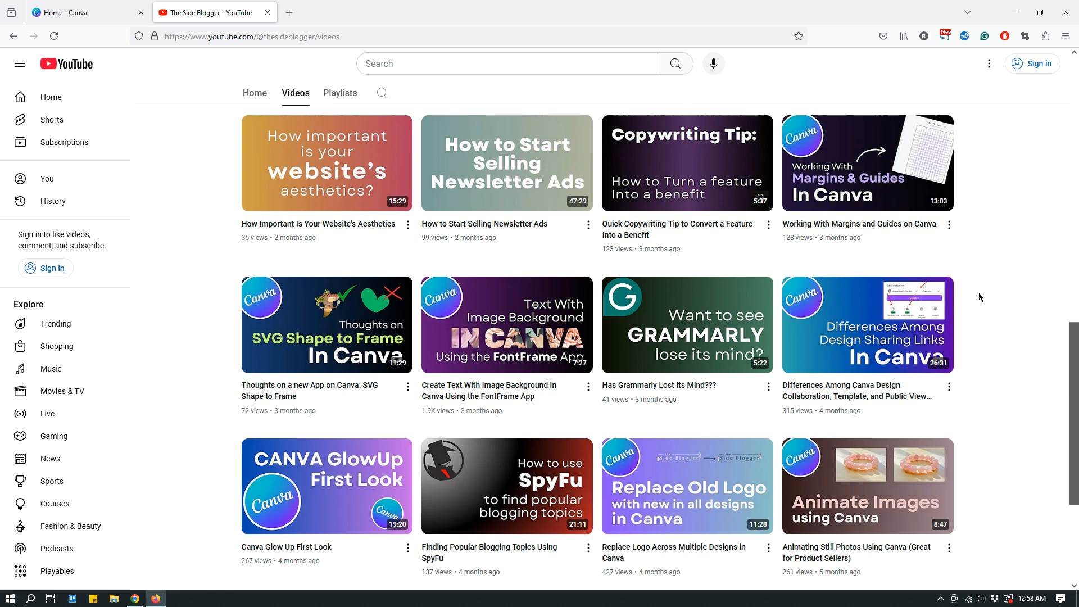
scroll(979, 290, down, 4)
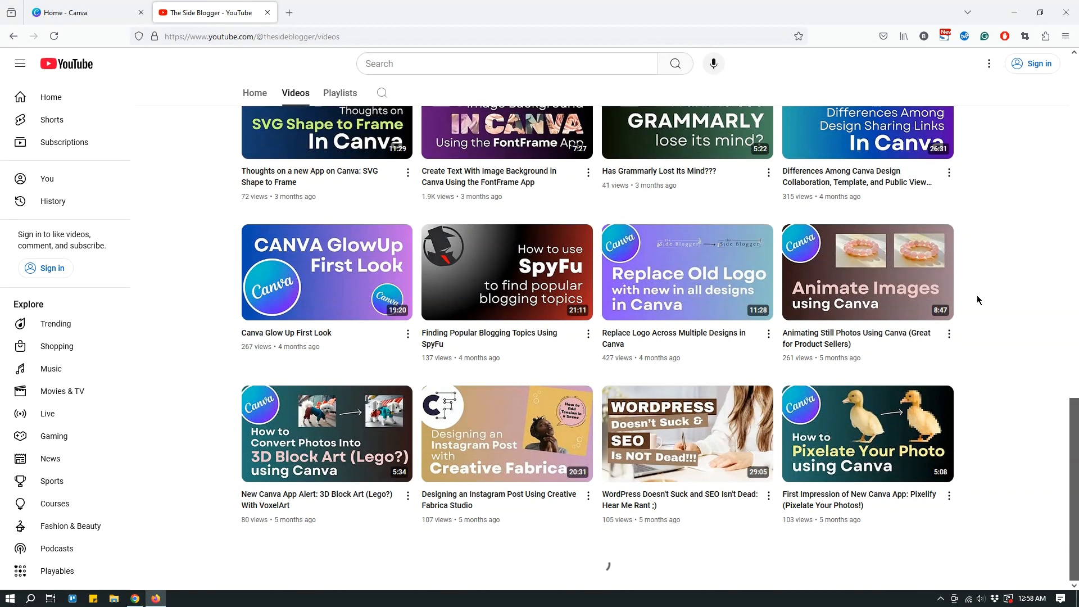
scroll(977, 295, down, 3)
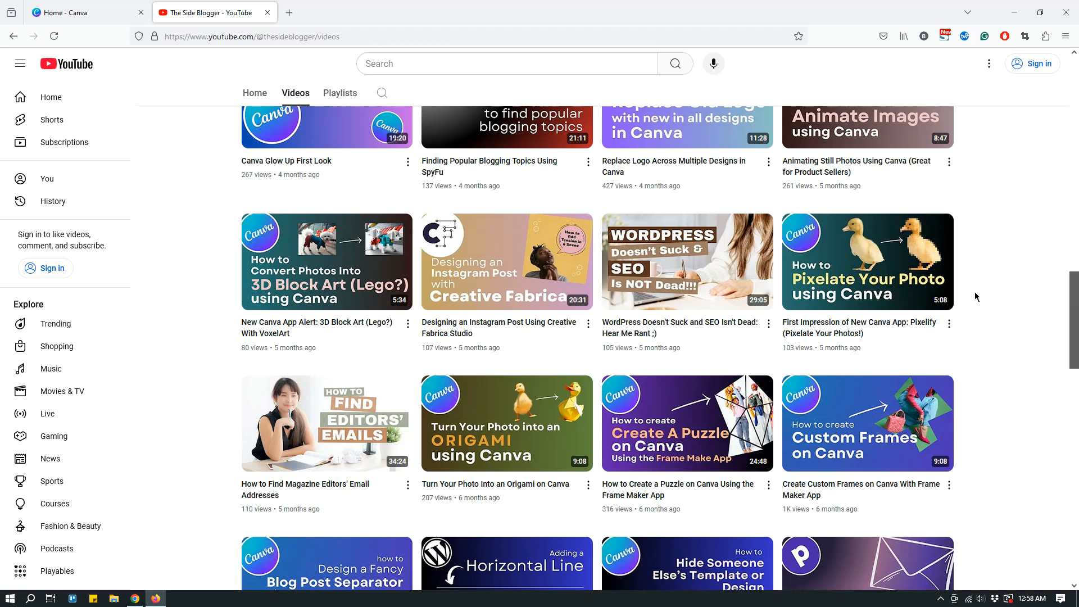
scroll(974, 296, down, 5)
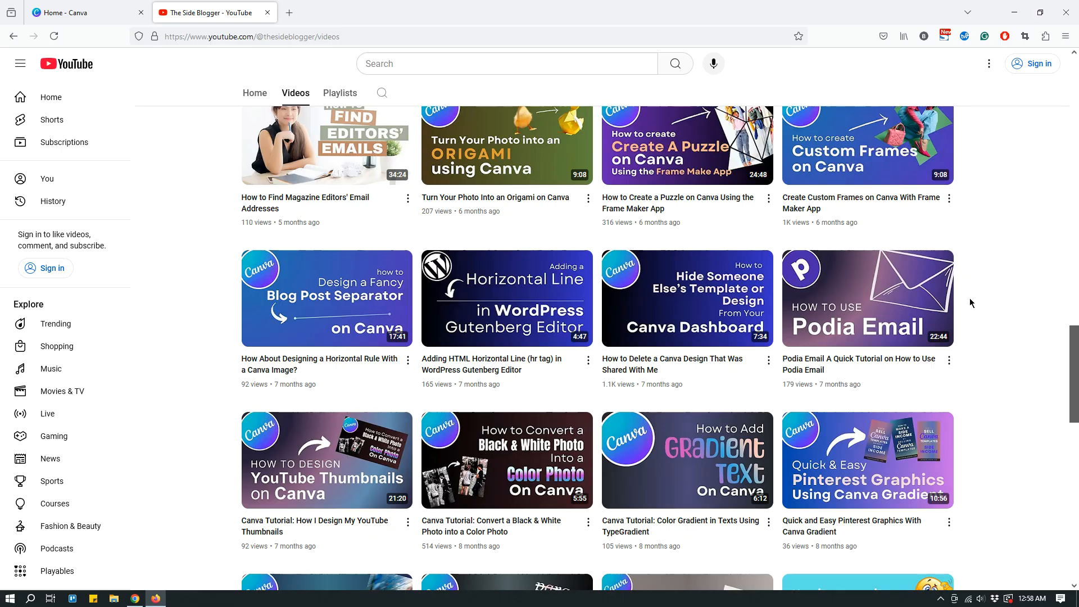
scroll(969, 304, down, 6)
scroll(970, 303, down, 3)
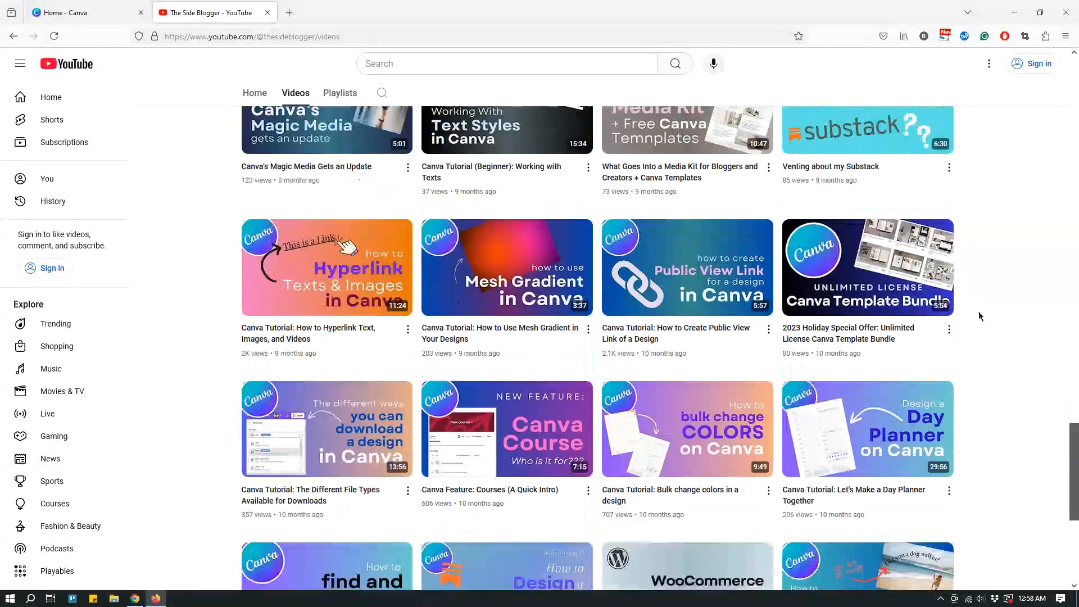
scroll(975, 309, up, 20)
scroll(978, 315, up, 4)
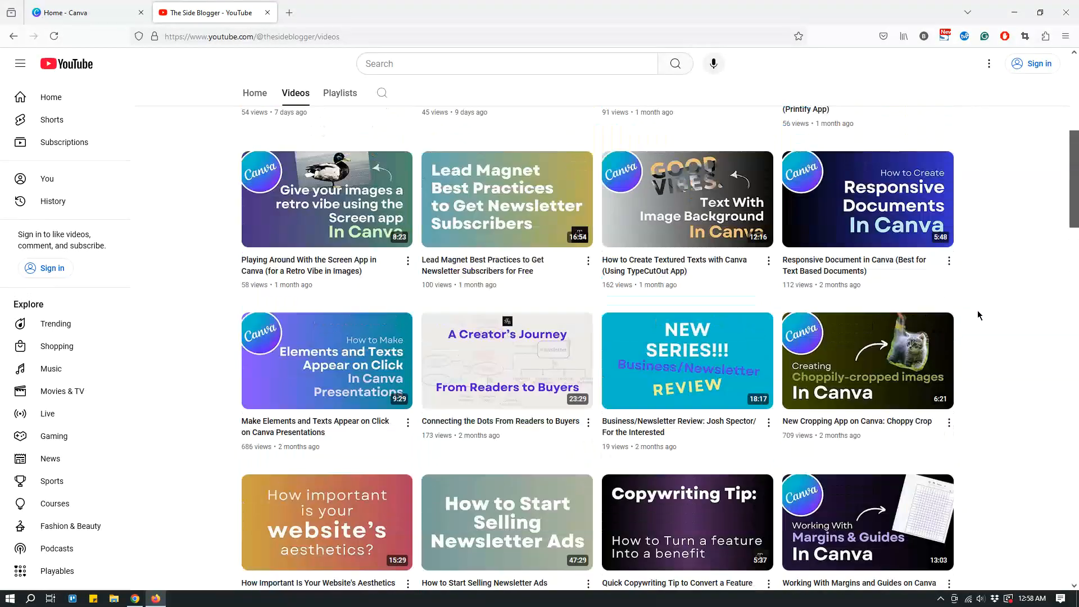
scroll(977, 314, up, 3)
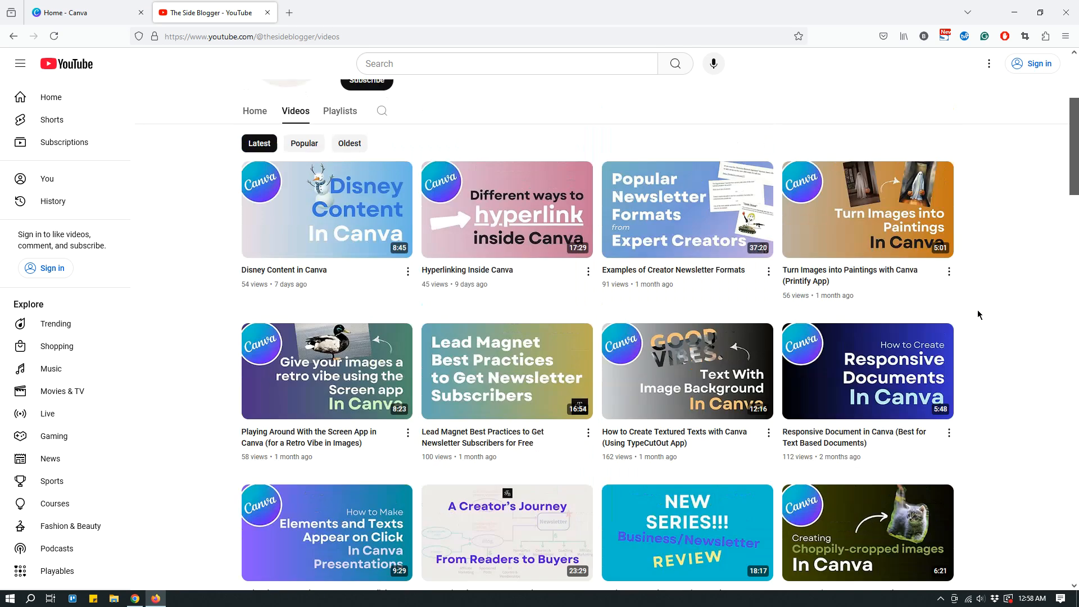
scroll(977, 315, down, 4)
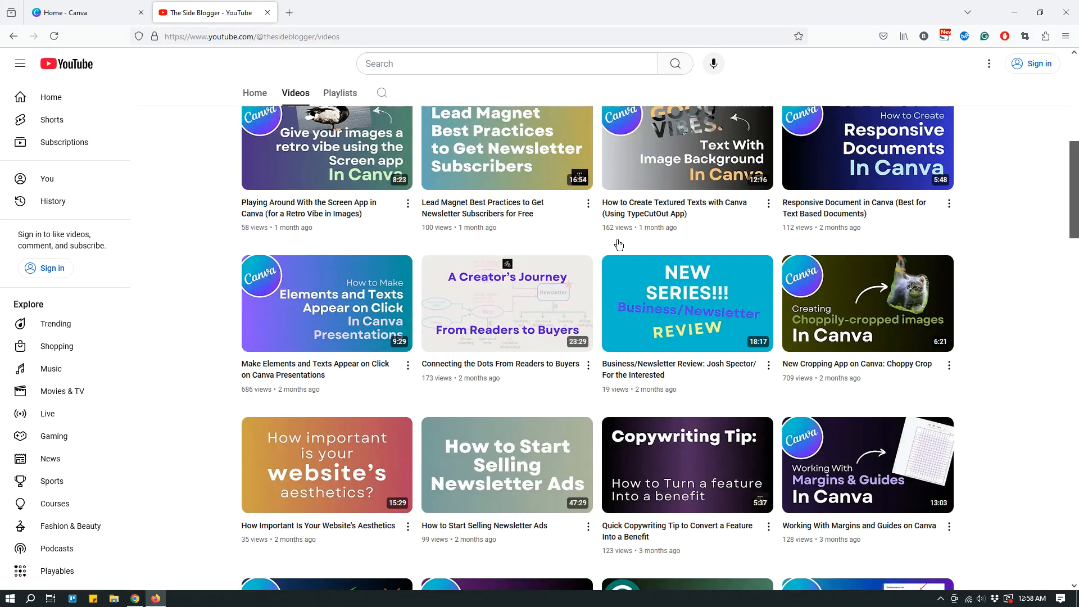
Switch to Canva, search the design types for "youtube thumbnail", and create a blank 1280 × 720 px YouTube Thumbnail with its page selected
click(111, 19)
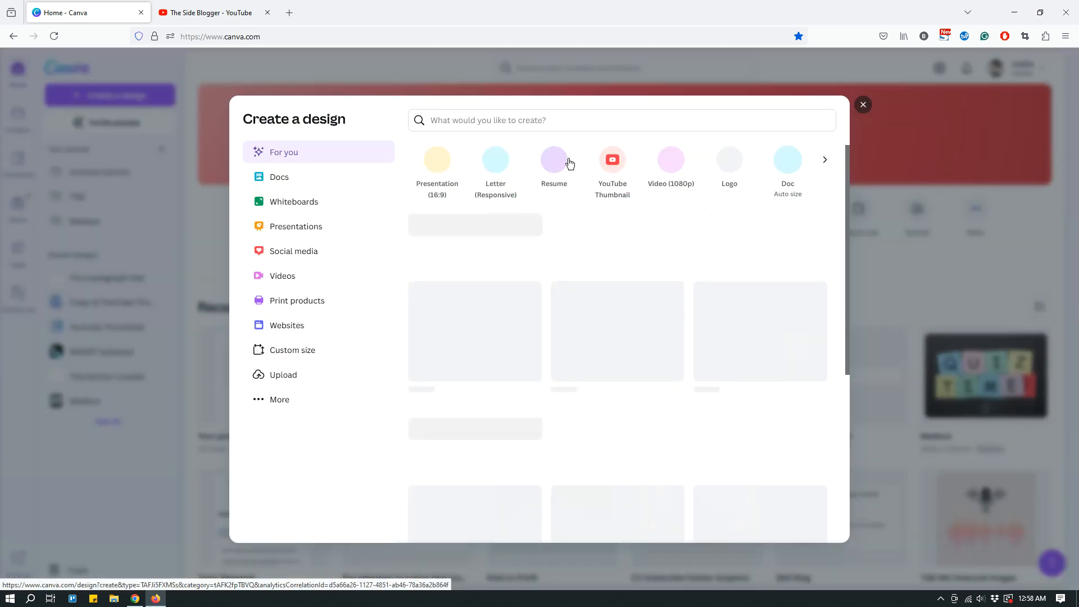
click(533, 120)
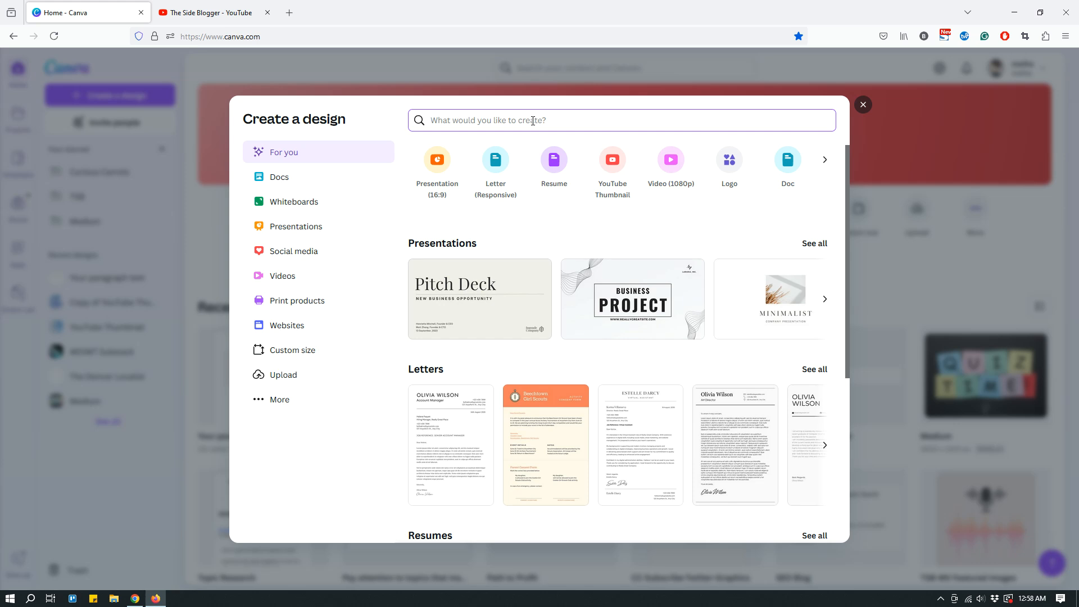
text(youtube)
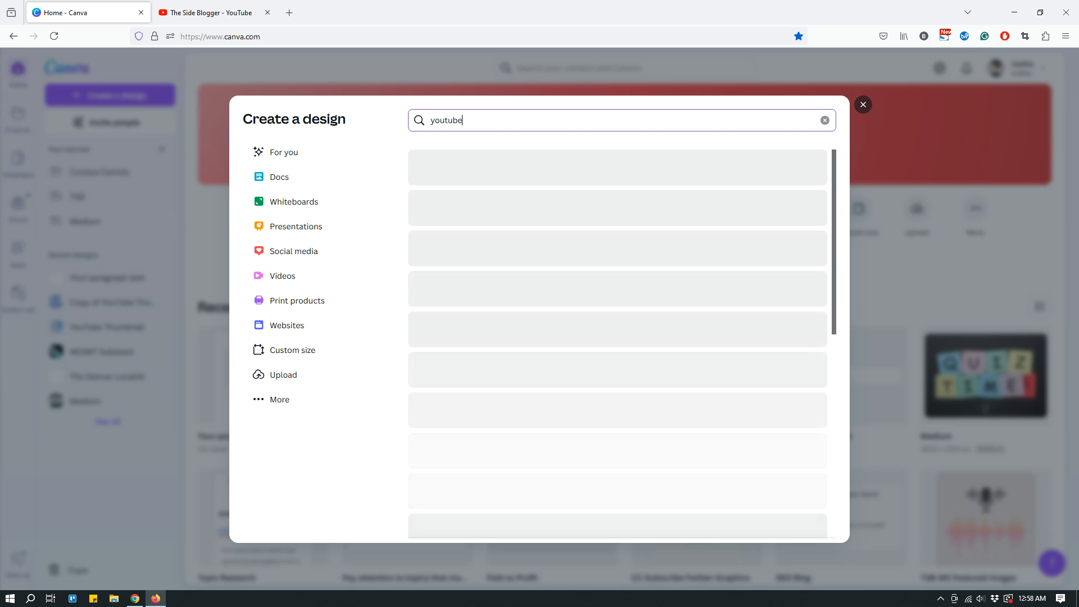
text( thumbnail)
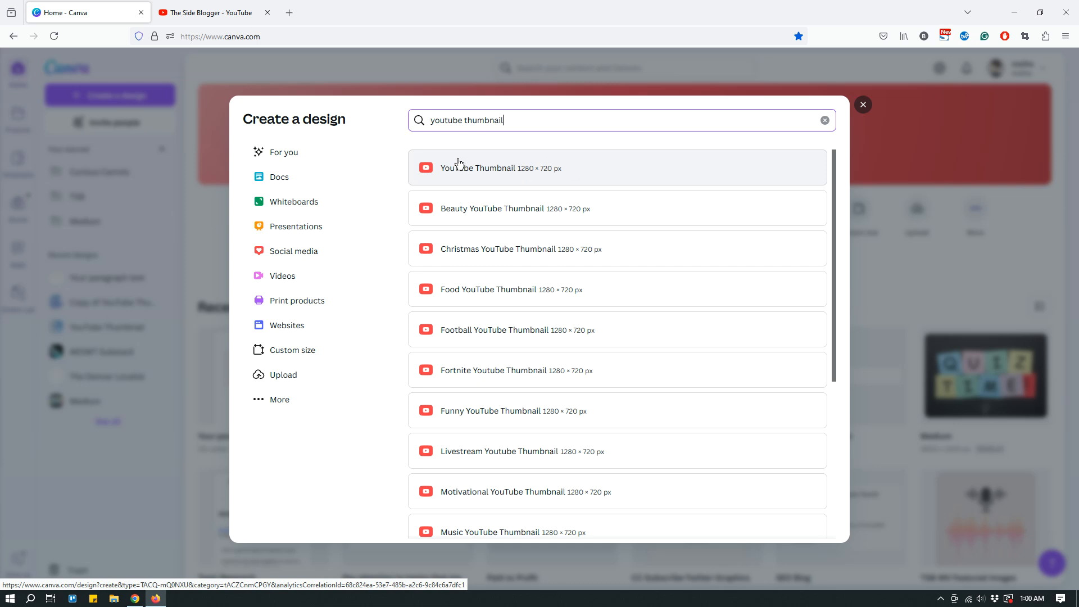
click(541, 175)
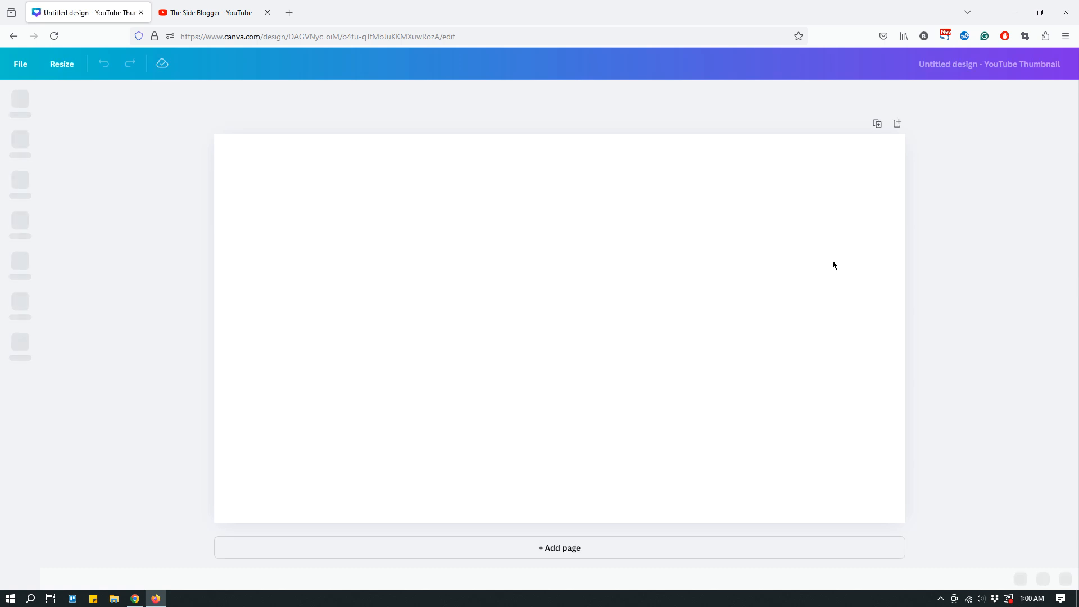
click(669, 272)
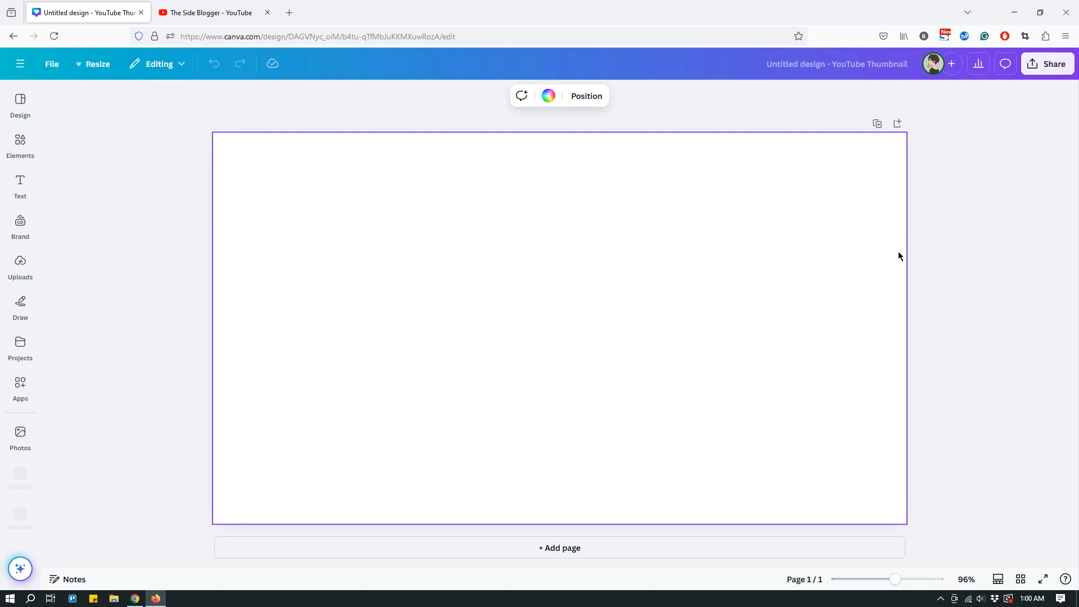
Switch to The Side Blogger's YouTube videos page and compare the backgrounds used in its recent thumbnails
click(213, 13)
scroll(1004, 252, up, 5)
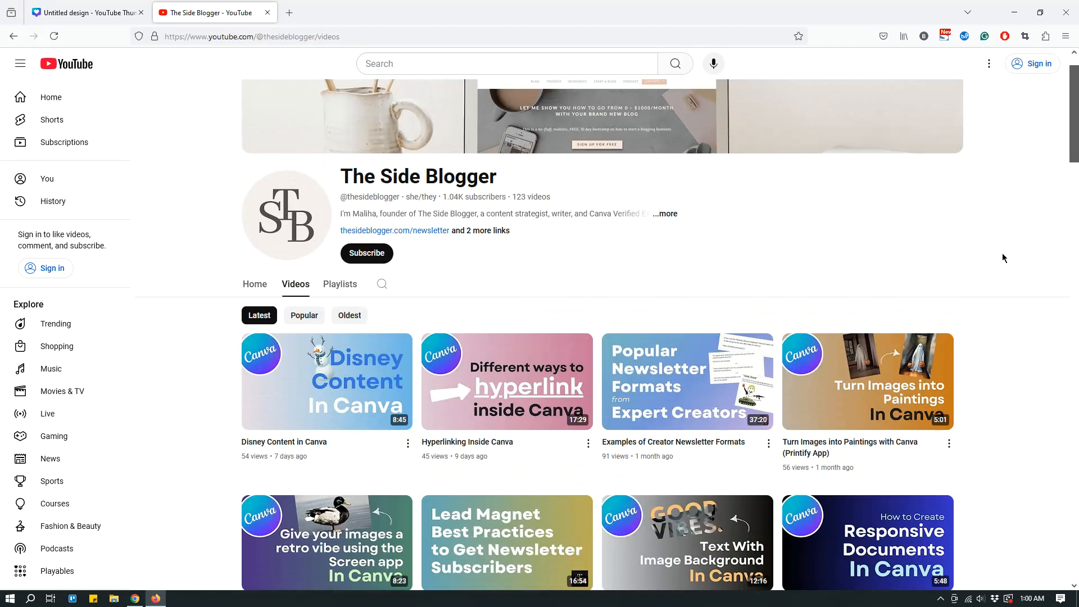
scroll(1001, 256, down, 3)
scroll(996, 260, down, 3)
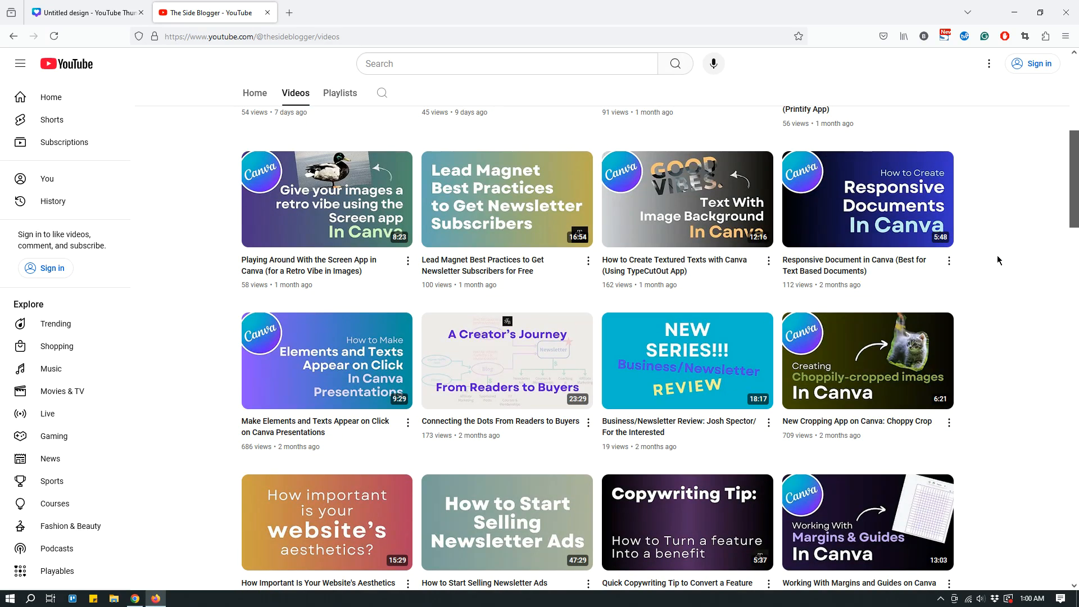
scroll(997, 259, up, 3)
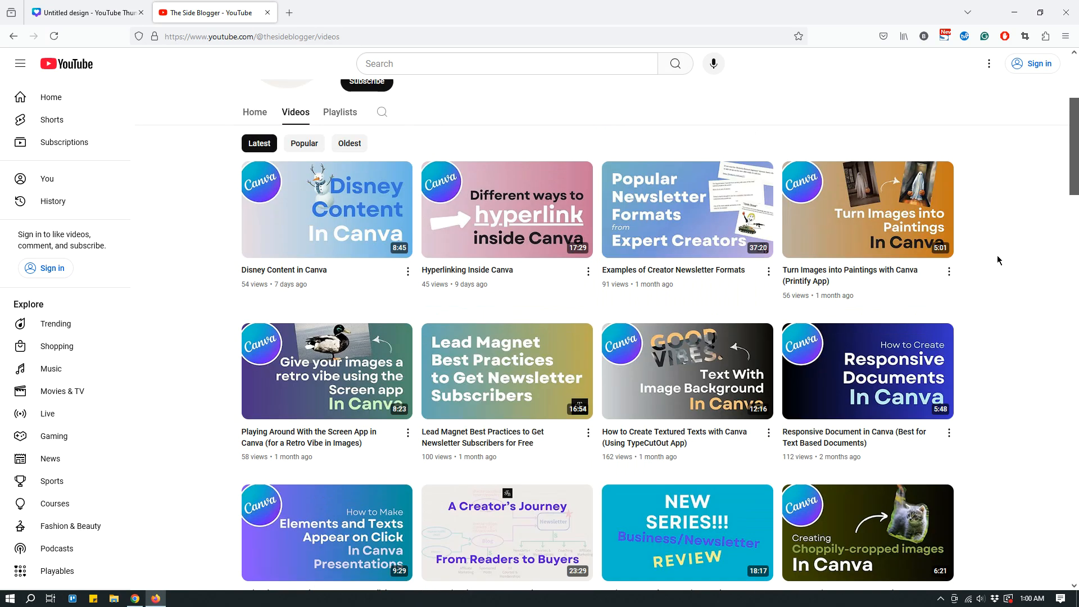
scroll(995, 256, down, 2)
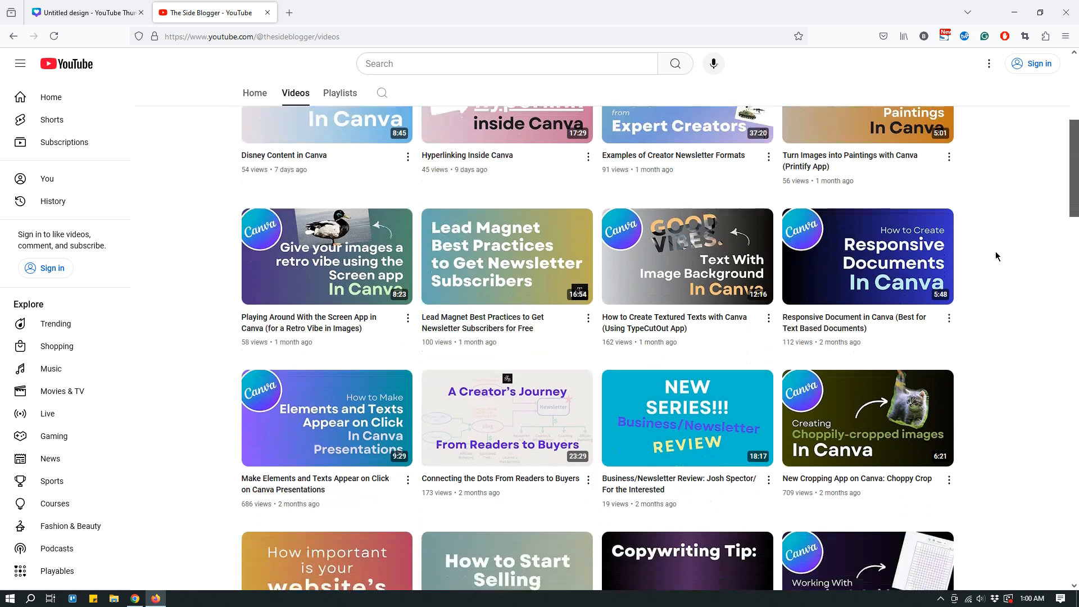
scroll(994, 258, down, 3)
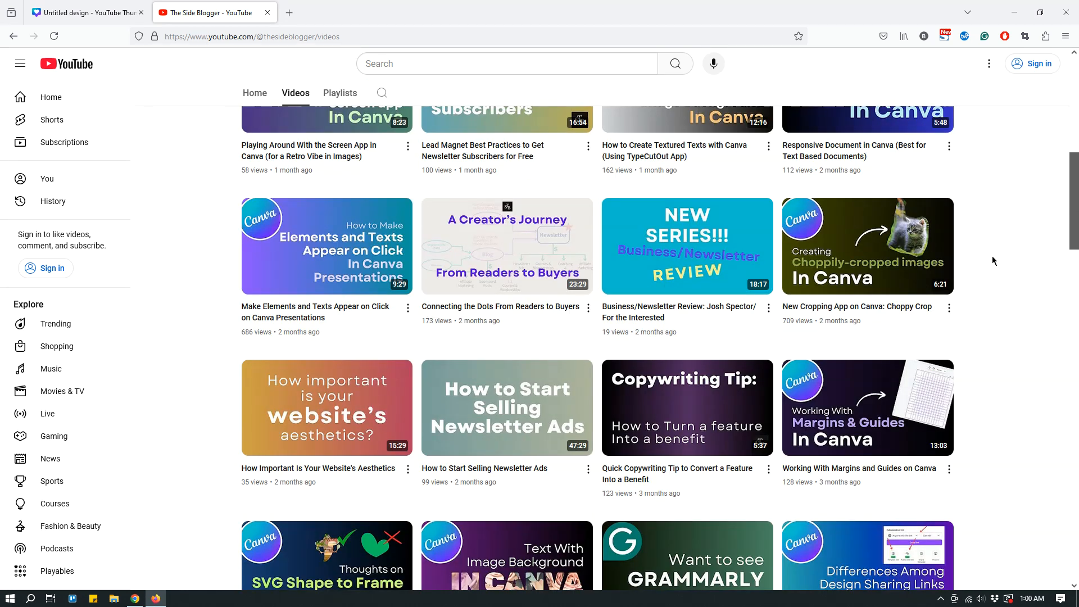
scroll(993, 260, down, 2)
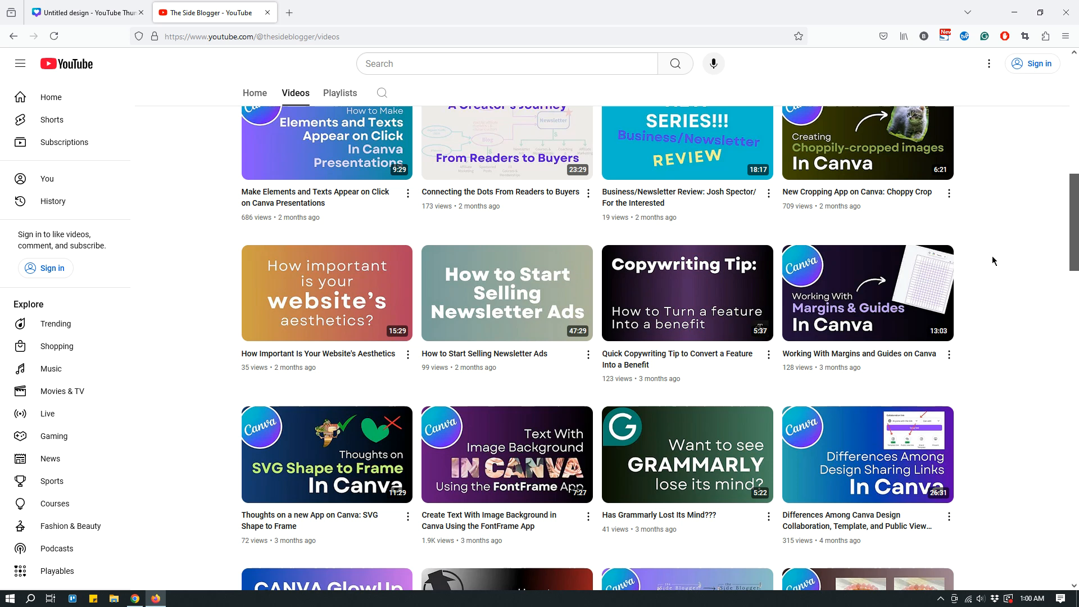
Return to the Canva thumbnail design and give the page a custom gradient background with #DF8888 as its first colour
click(84, 12)
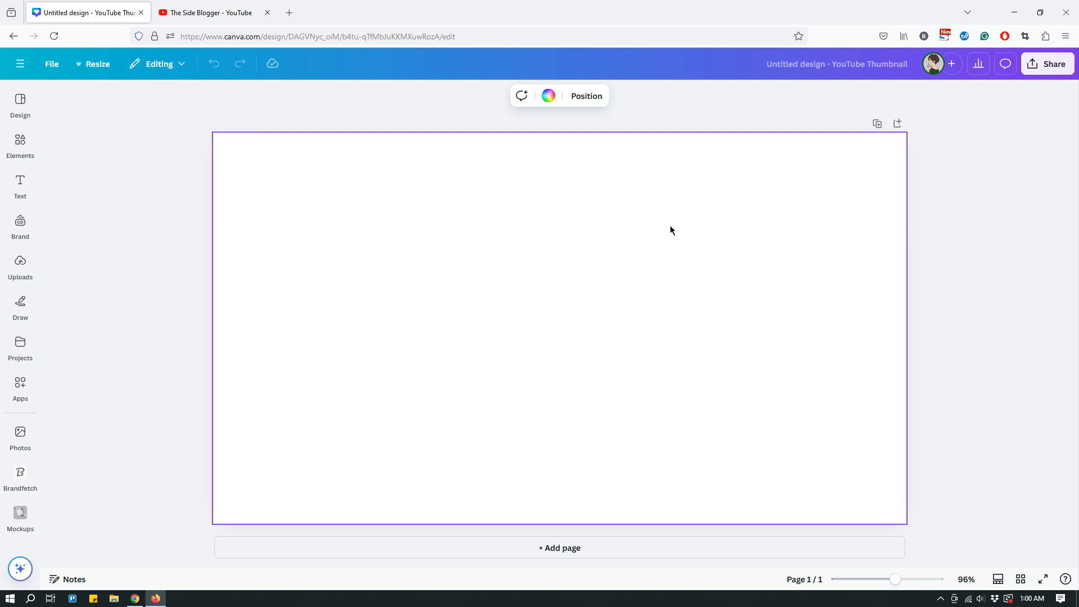
click(549, 98)
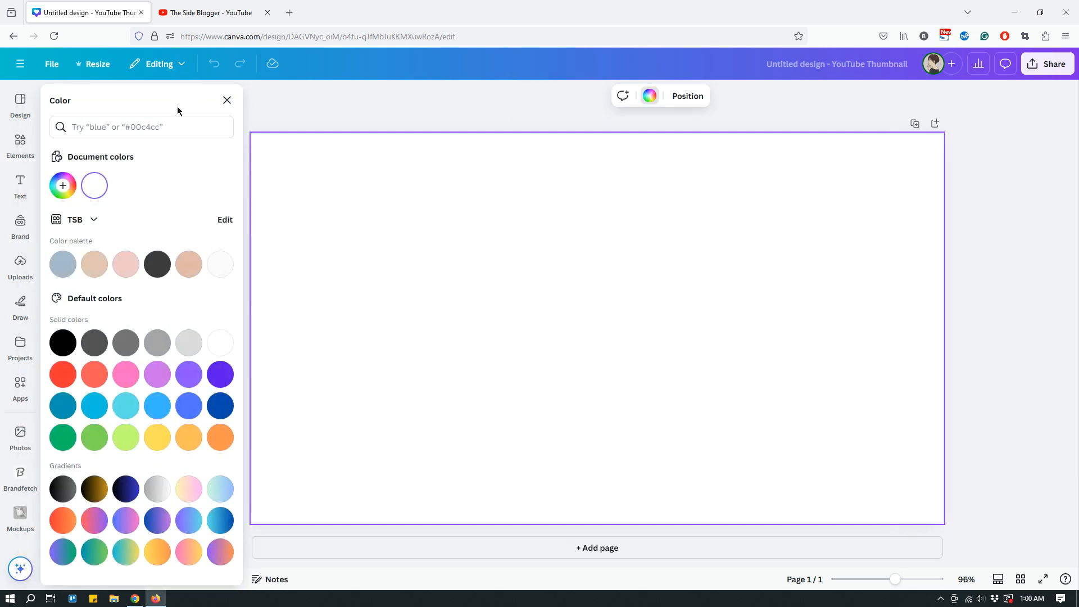
click(62, 188)
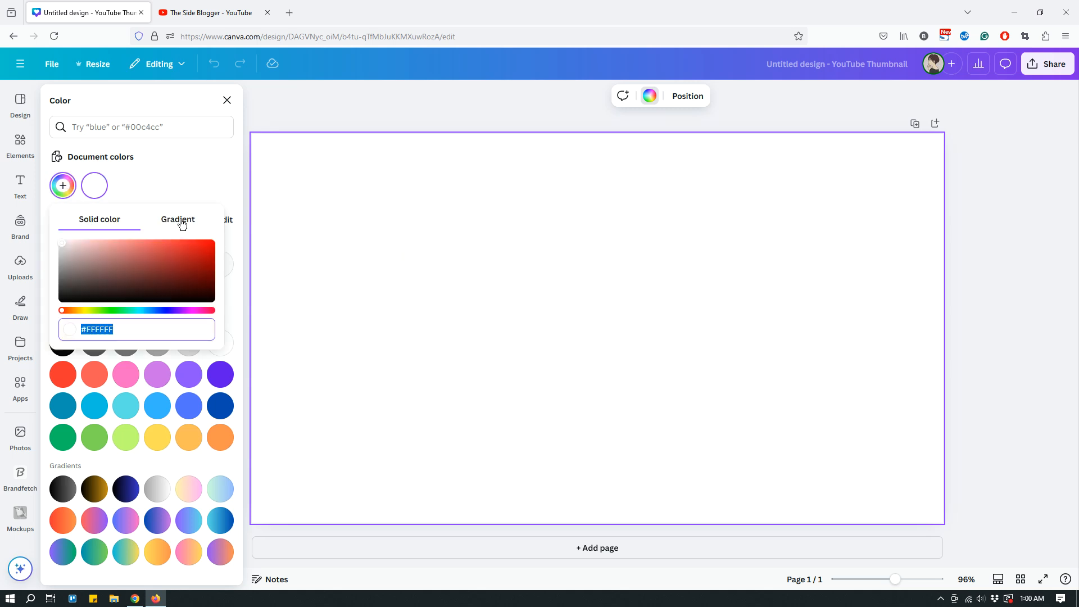
click(180, 219)
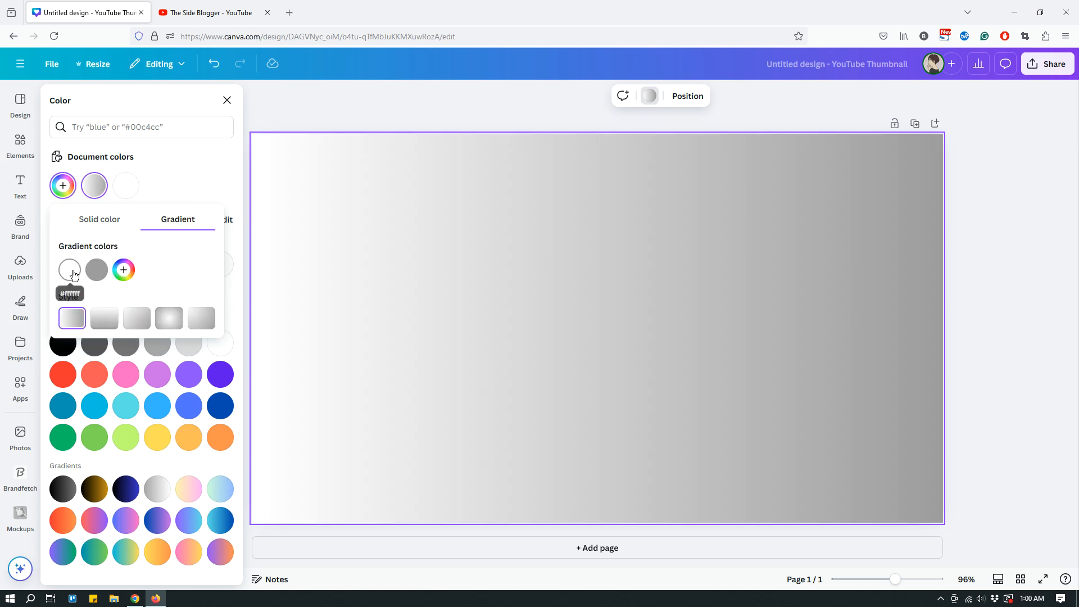
click(69, 270)
click(129, 298)
drag(130, 298, 126, 301)
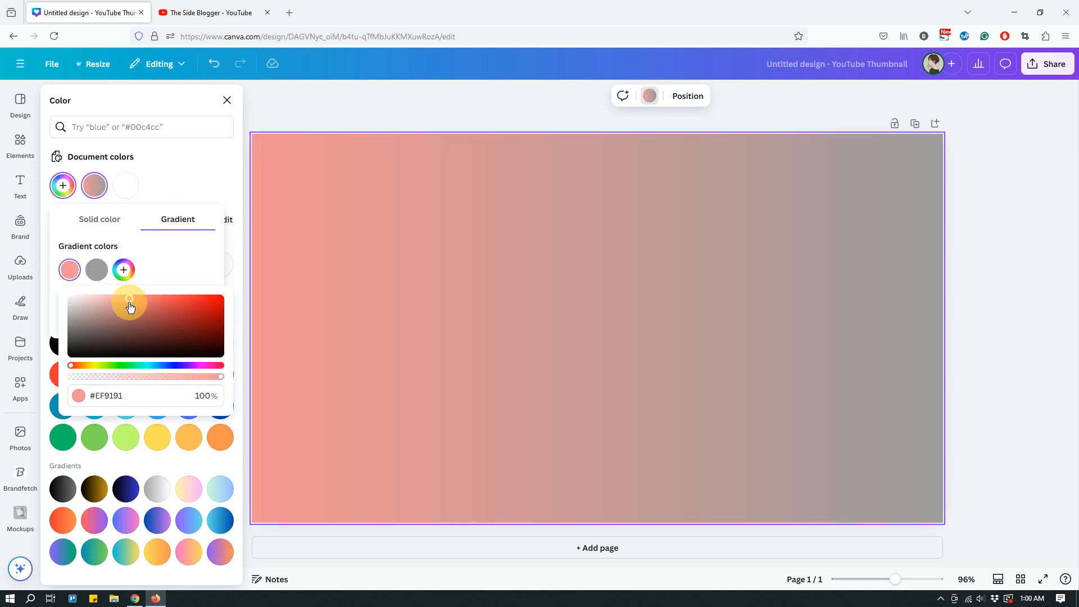
Set the background gradient's second colour to purple #AC46CB and close its colour picker
click(96, 270)
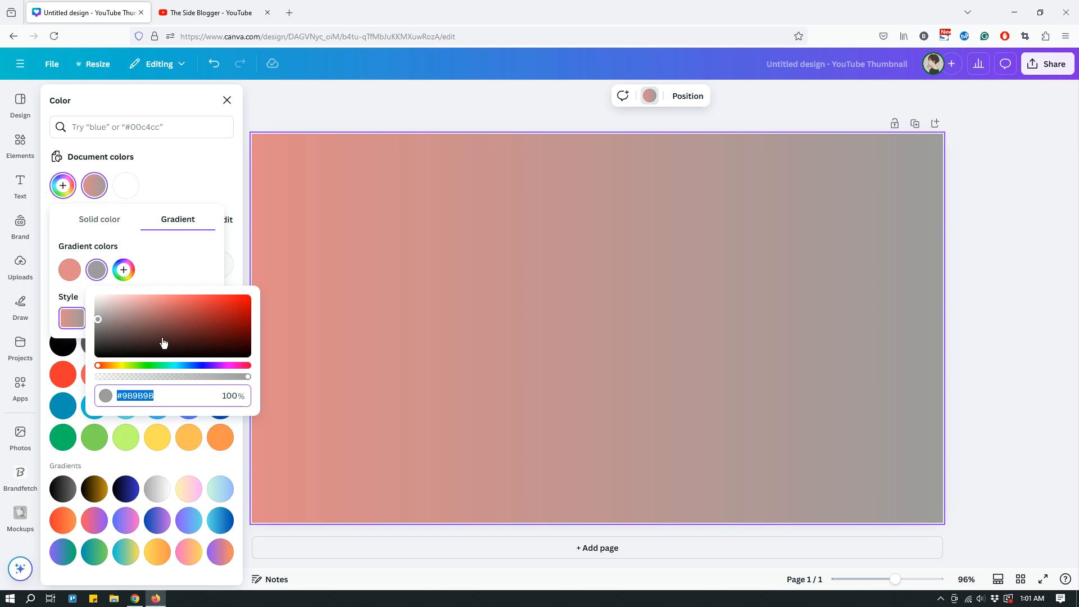
click(215, 366)
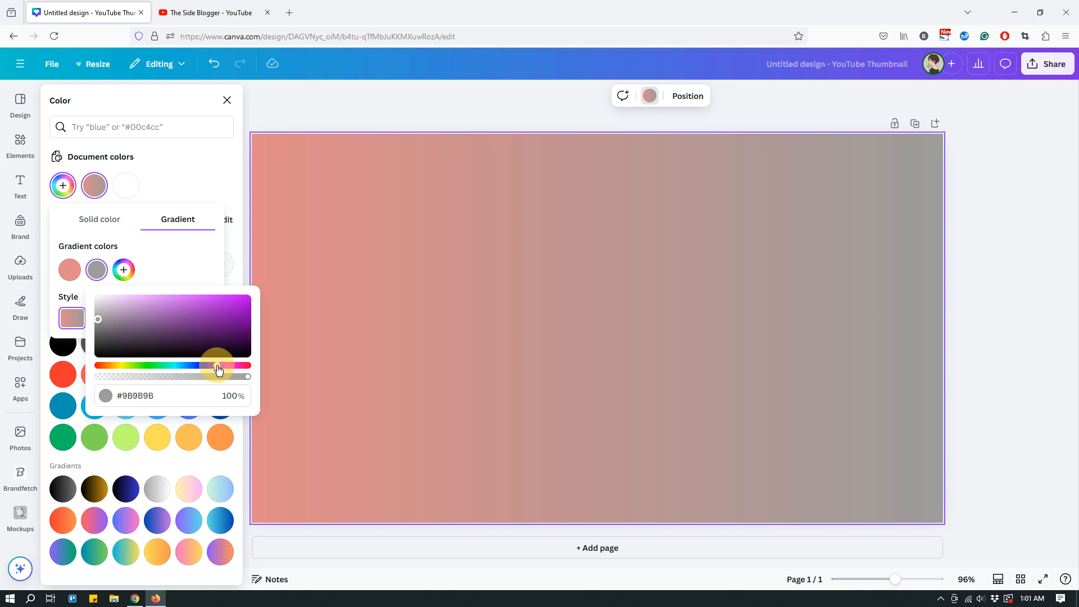
drag(191, 316, 196, 308)
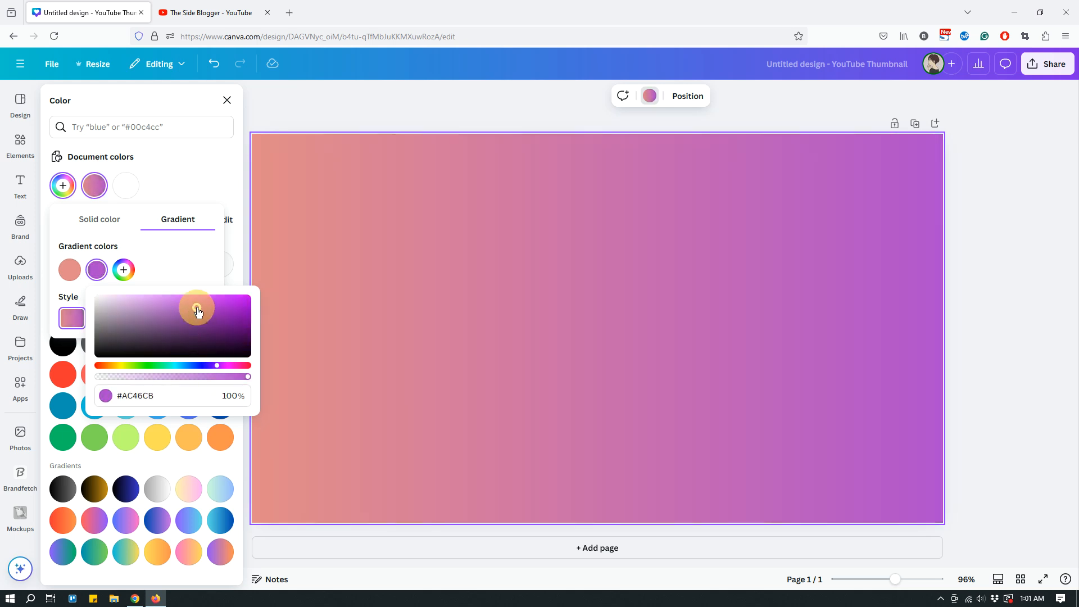
click(181, 259)
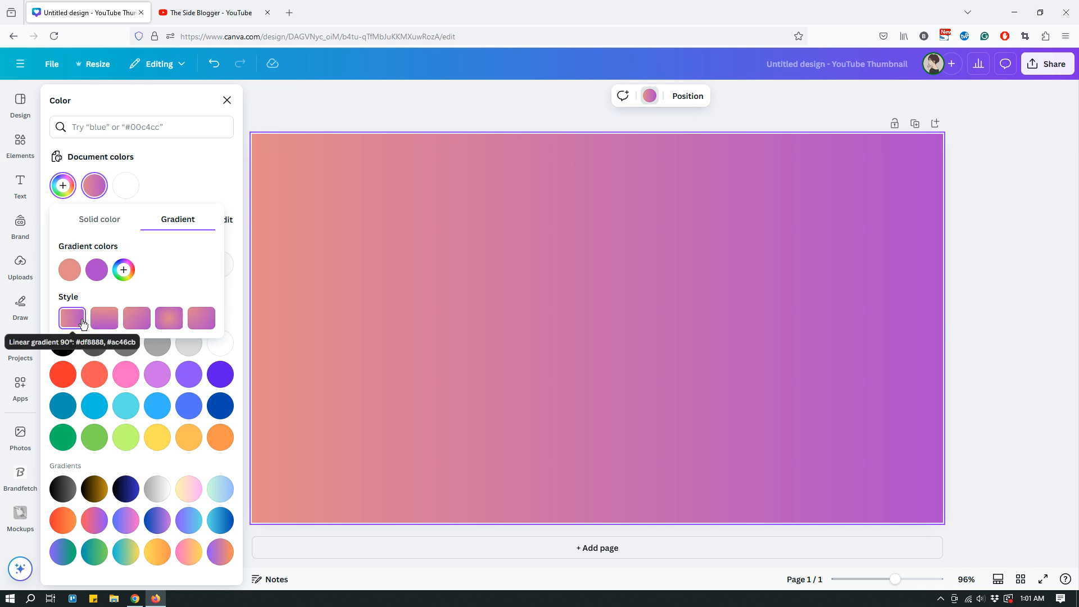
Try the other gradient styles on the page background and return to the 90° linear style
click(110, 323)
click(142, 323)
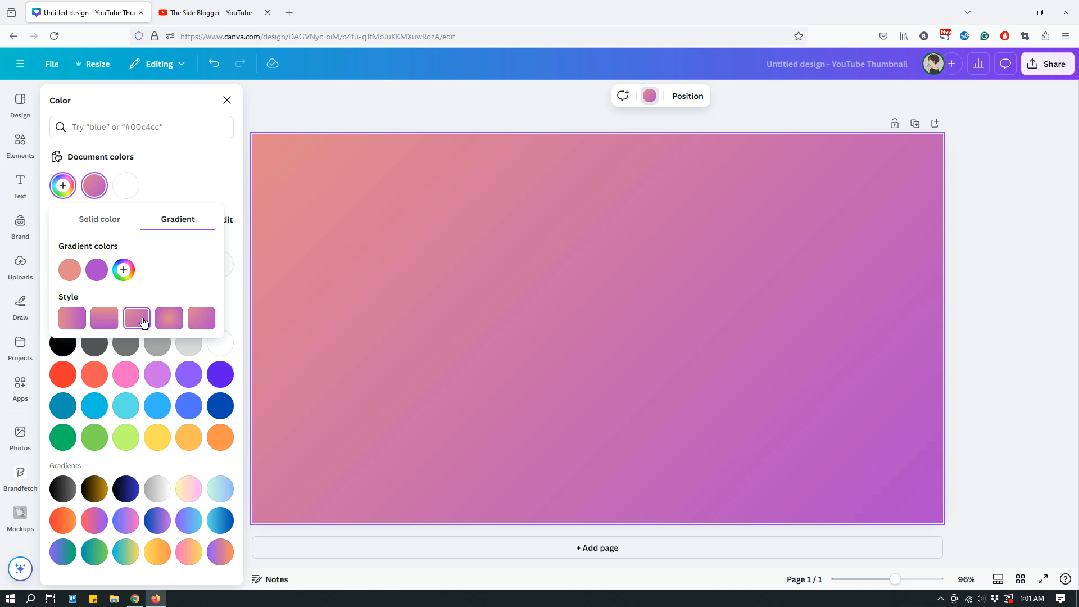
click(168, 323)
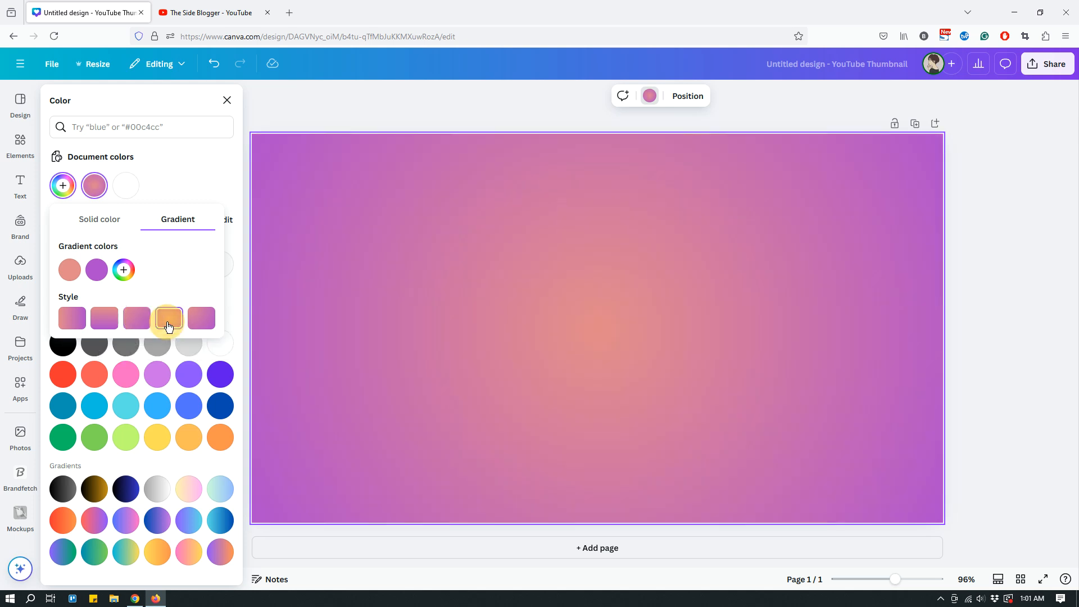
click(203, 319)
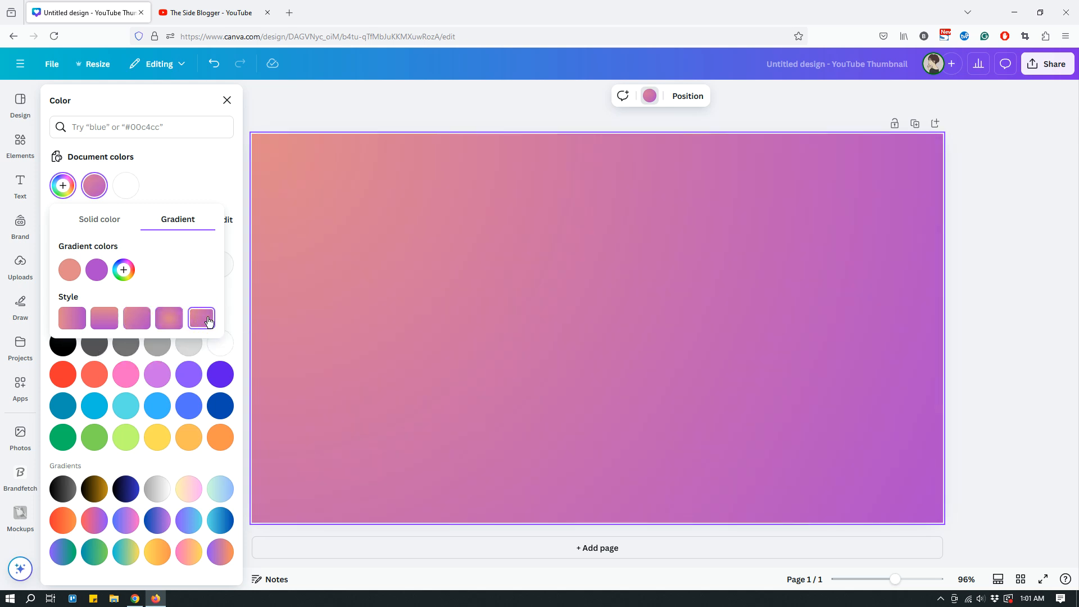
click(73, 323)
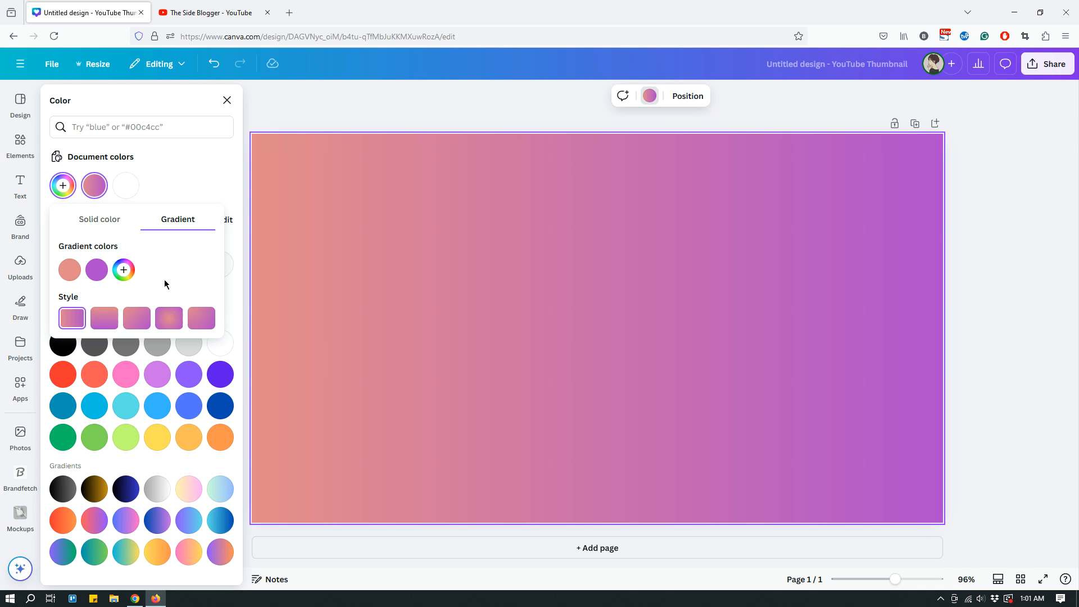
Add a third colour to the background gradient, make it a darker purple, and close its colour picker
click(123, 270)
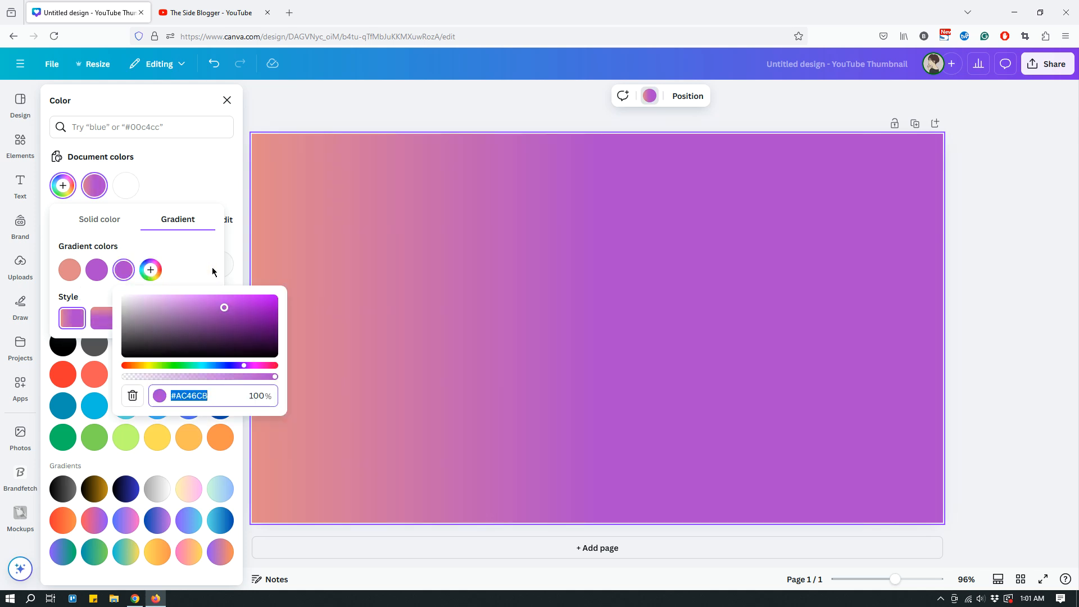
drag(225, 312, 227, 328)
click(203, 268)
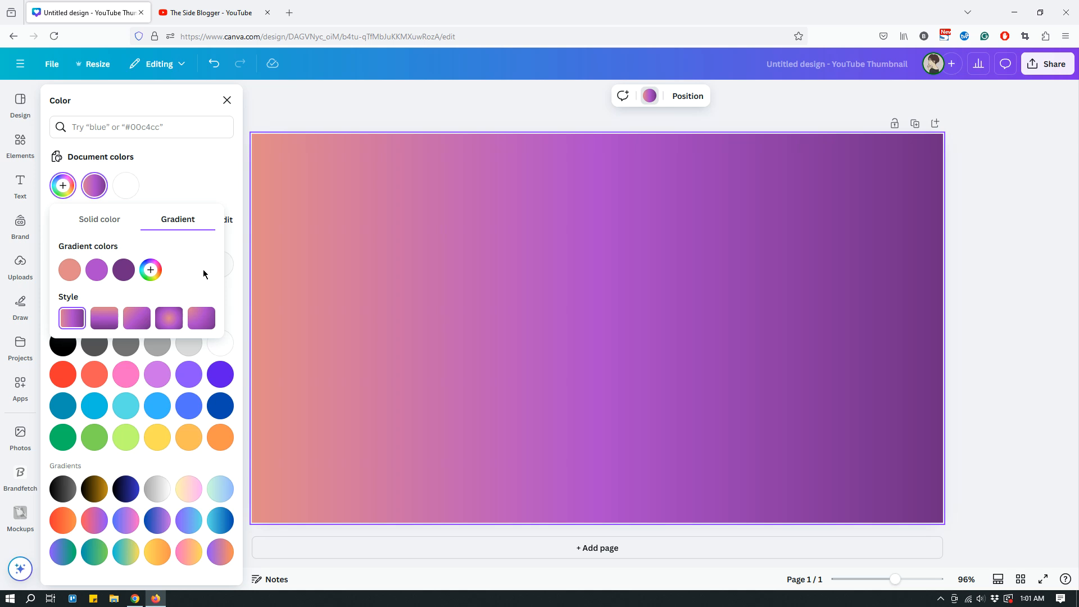
Try swapping the gradient's first two colours, put them back in their original order, and close the gradient settings
drag(69, 273, 118, 285)
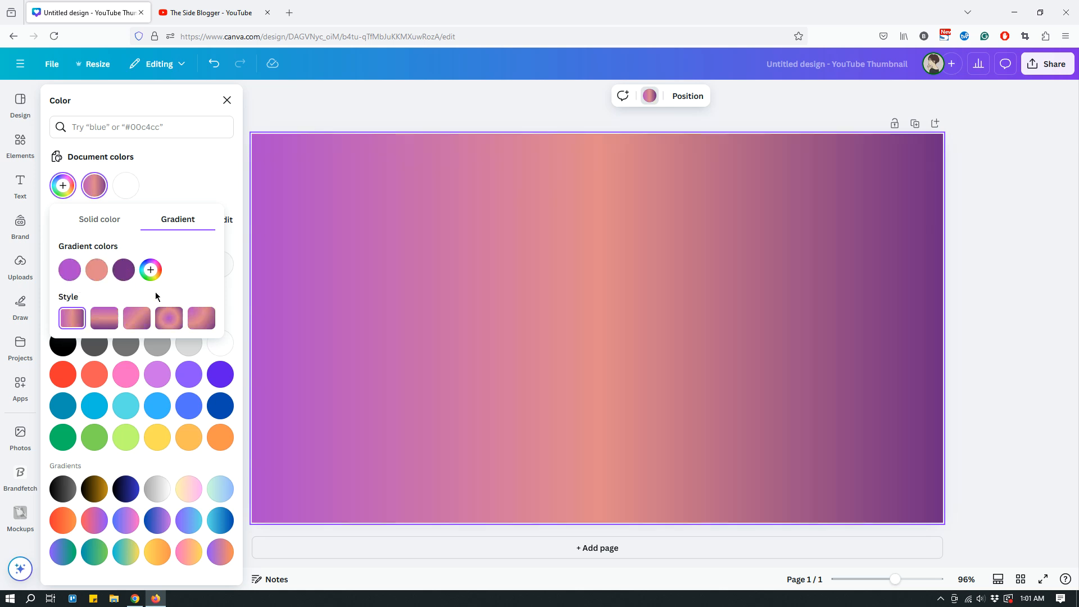
click(70, 275)
drag(69, 275, 113, 273)
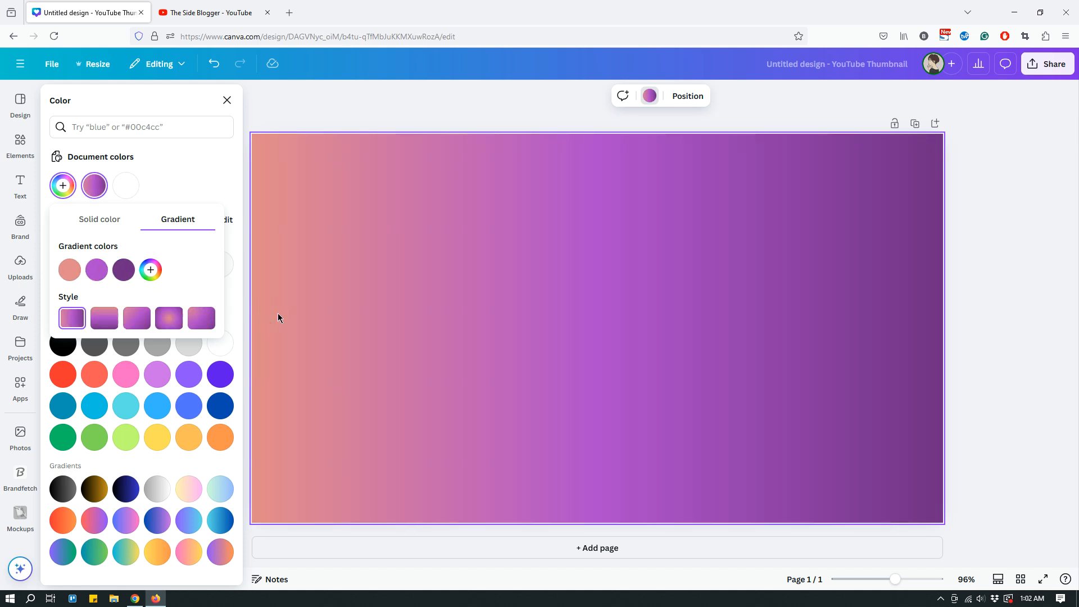
click(194, 184)
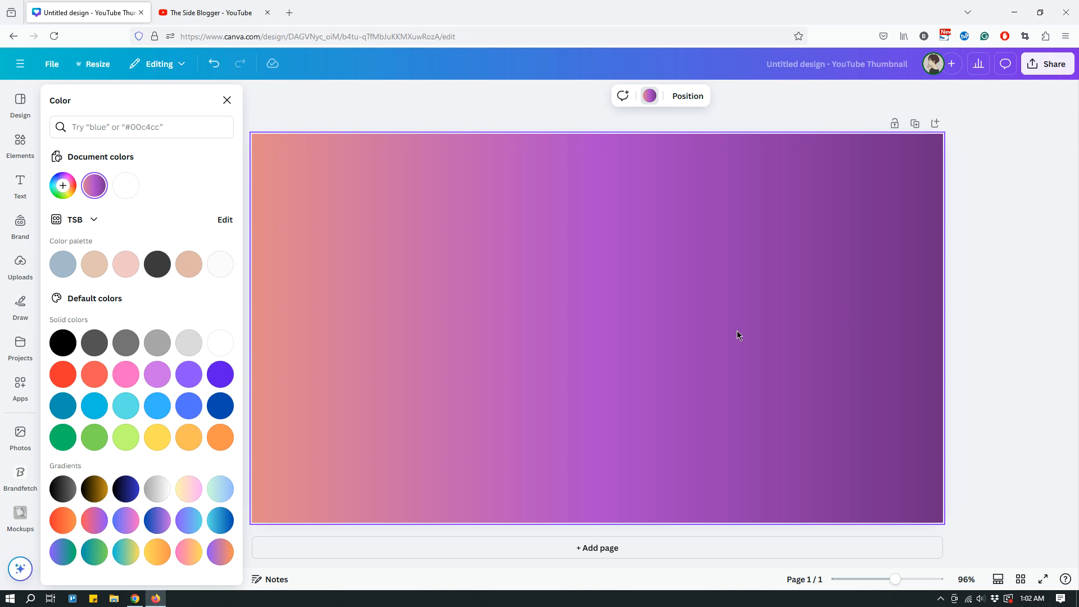
key(t)
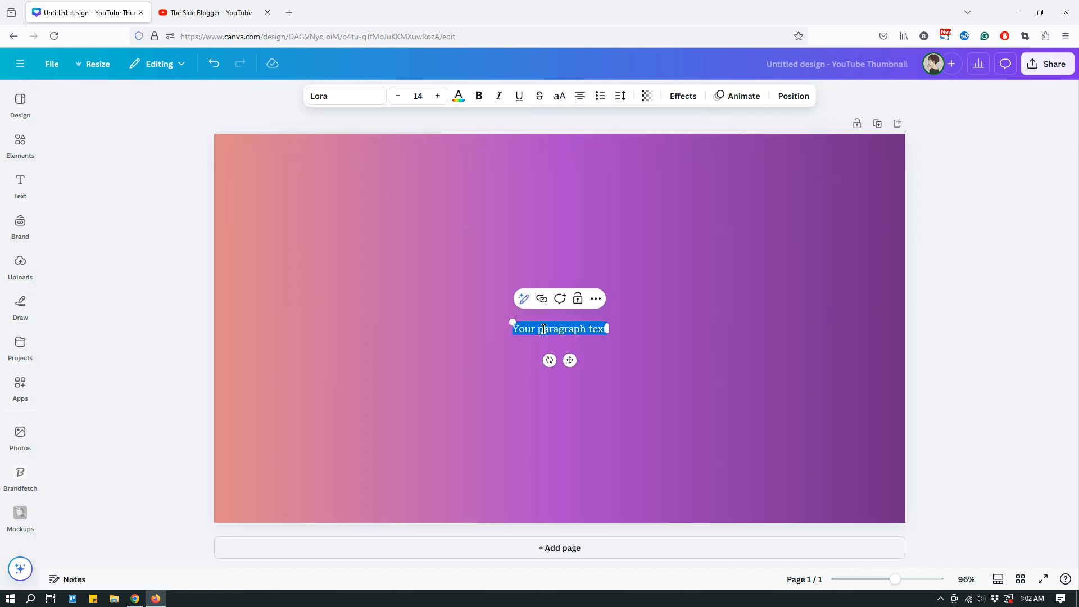
drag(514, 324, 400, 261)
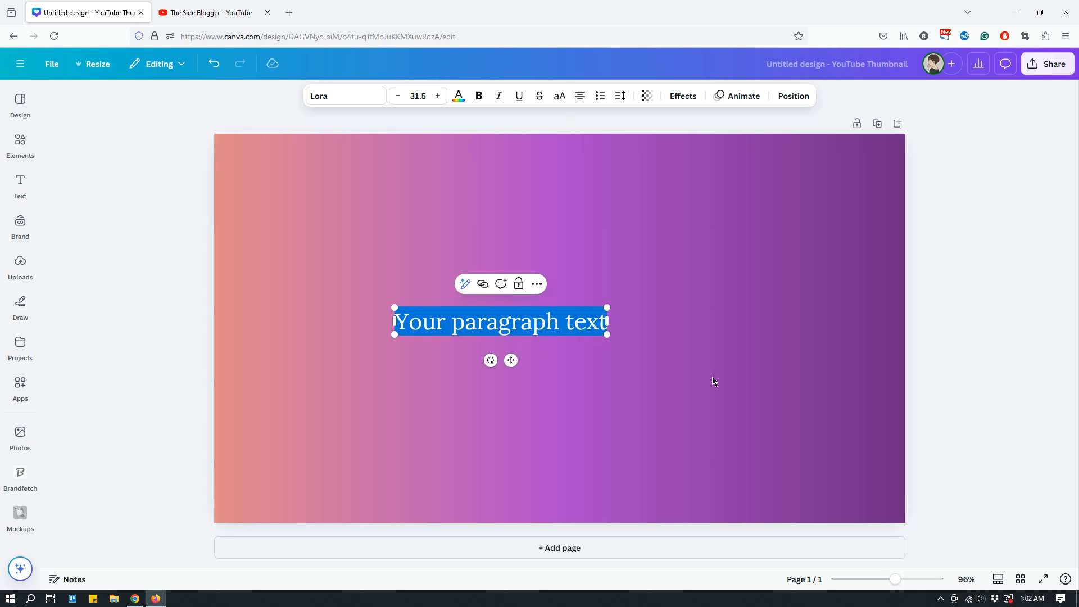
drag(607, 334, 797, 360)
click(603, 325)
triple_click(602, 326)
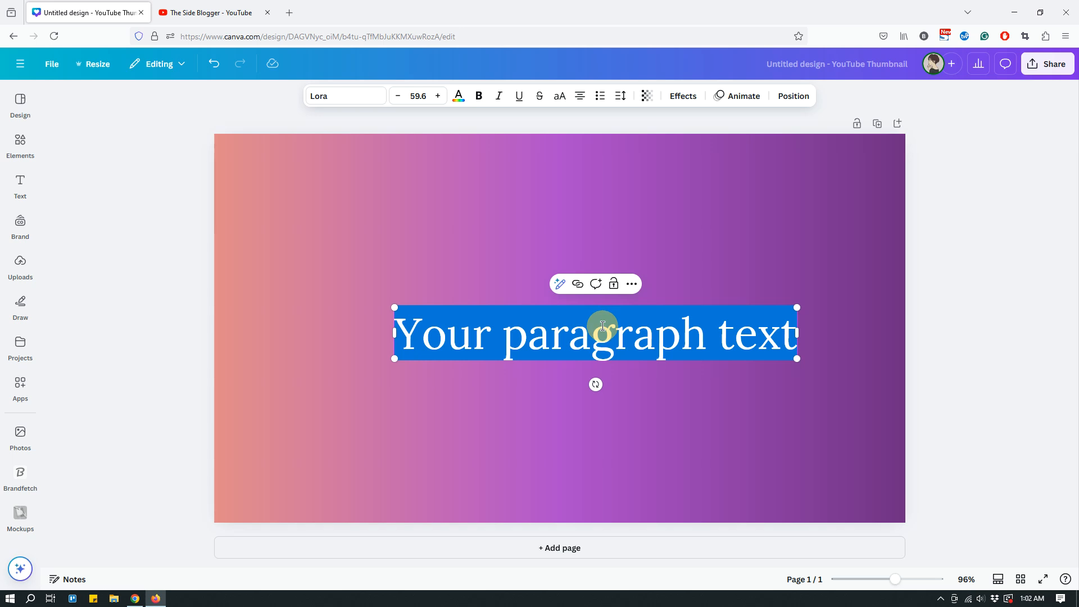
click(349, 100)
click(552, 332)
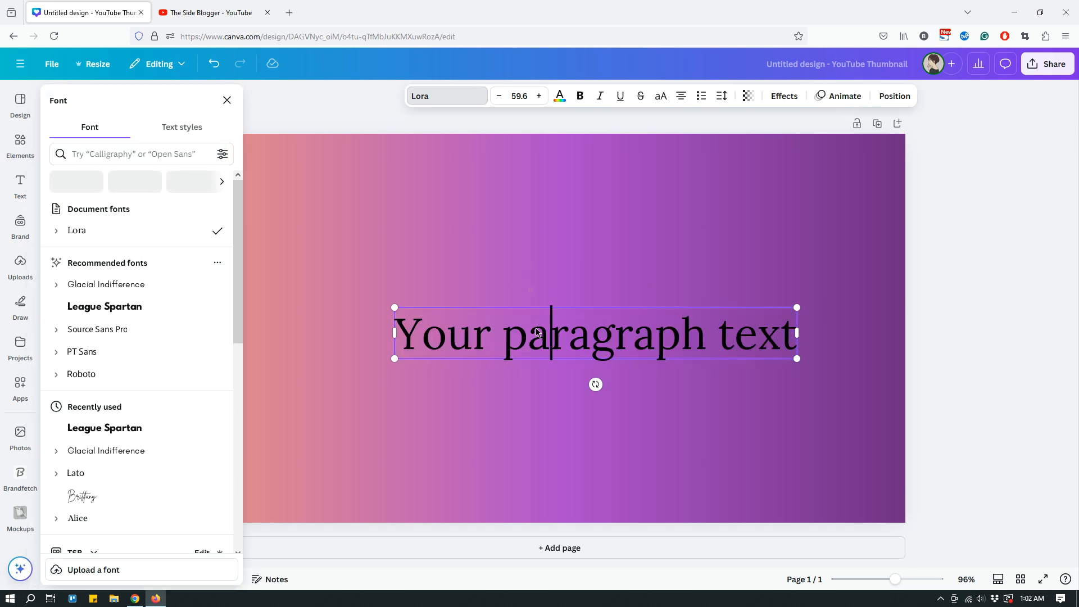
double_click(618, 324)
click(750, 280)
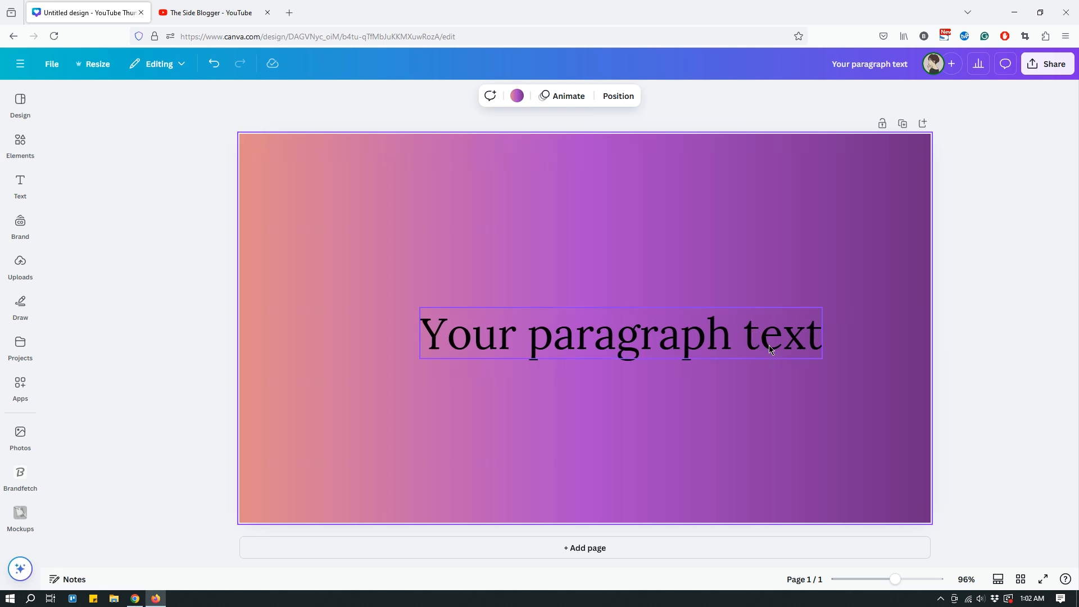
click(770, 349)
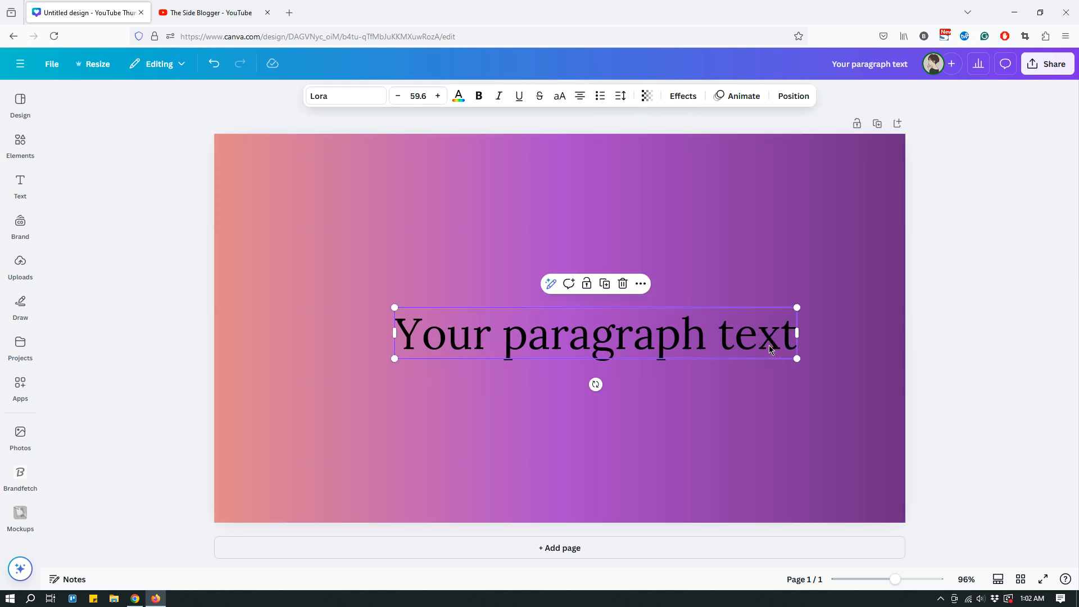
key(Delete)
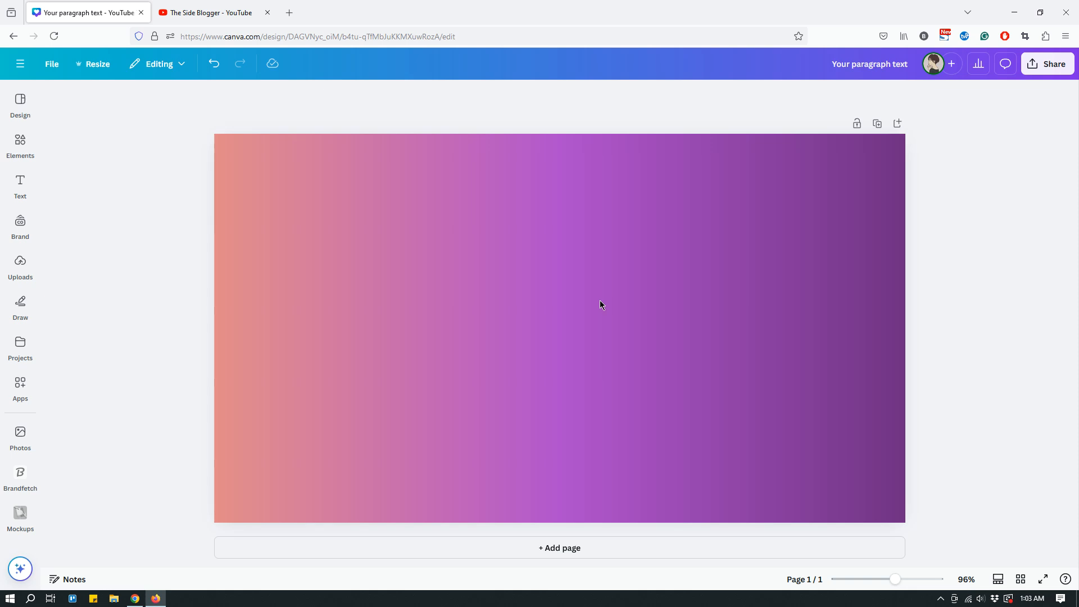
Add a text box to the page and scale its placeholder text up to a font size of about 64.4
key(t)
drag(608, 322, 756, 261)
drag(512, 334, 425, 392)
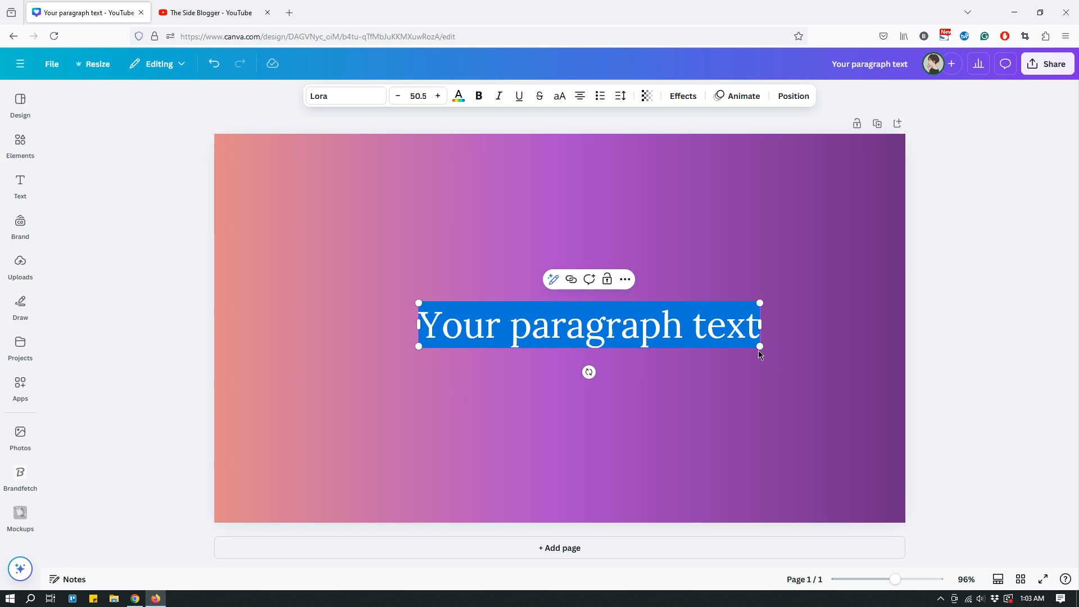
drag(760, 351, 821, 354)
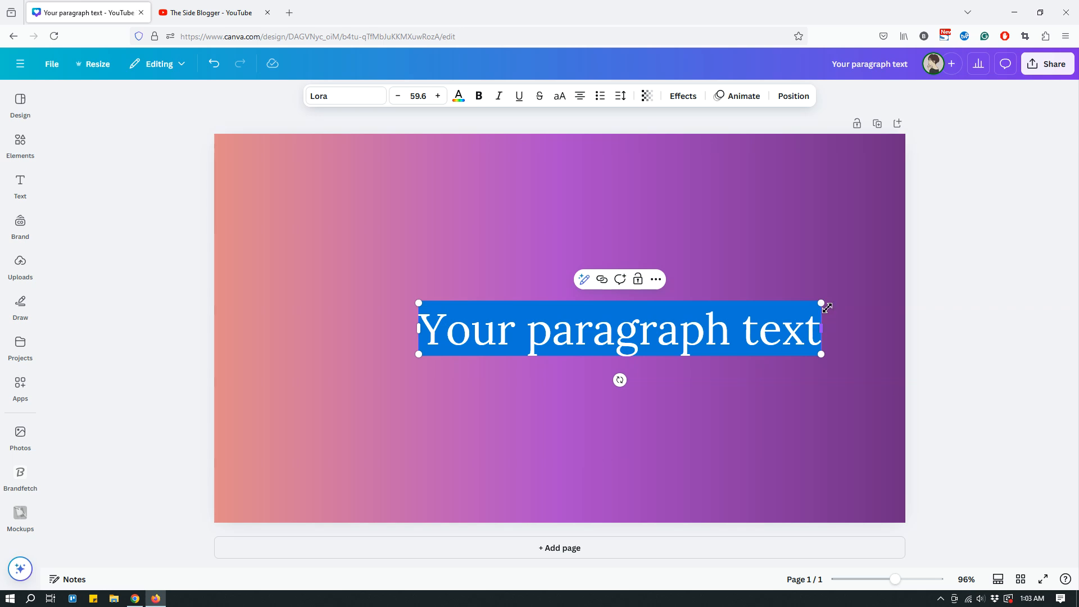
drag(826, 305, 854, 298)
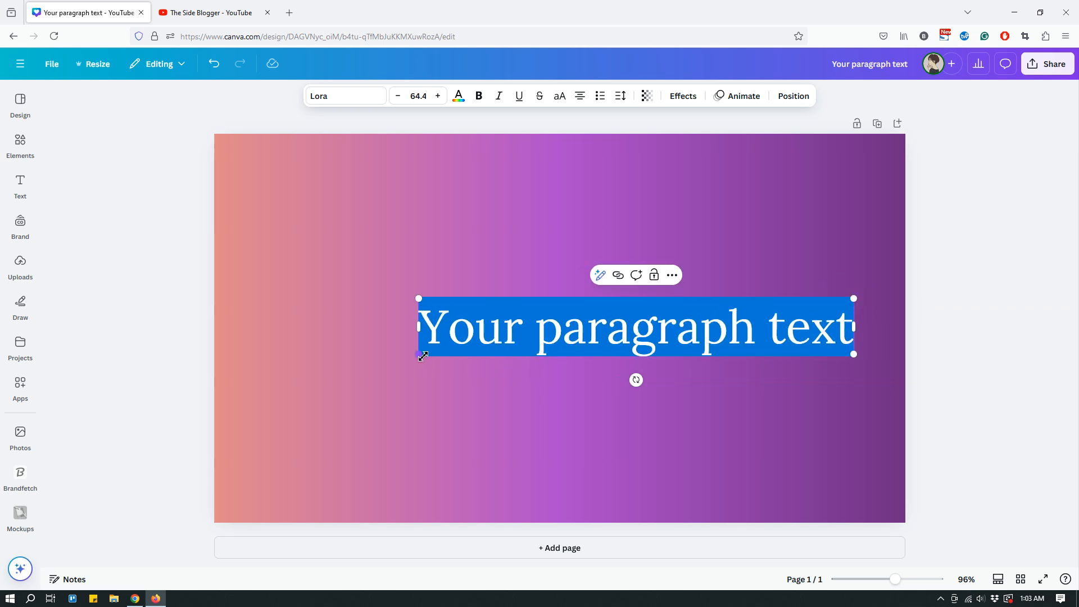
Replace the placeholder text with "How to Design" and, on a new line, "a Simple YouTube Thumbnail"
triple_click(504, 337)
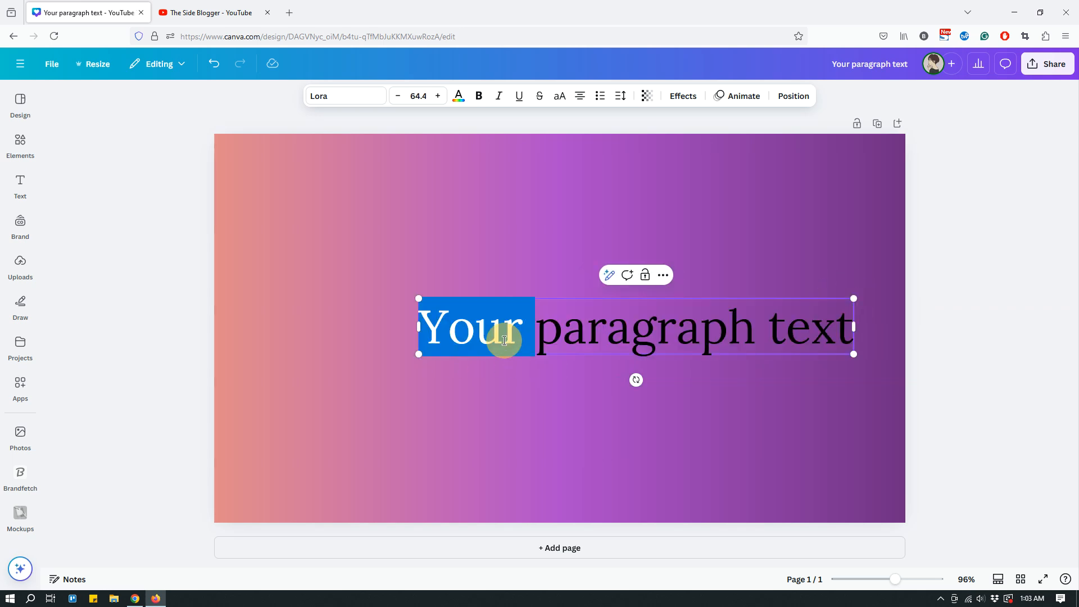
text(How)
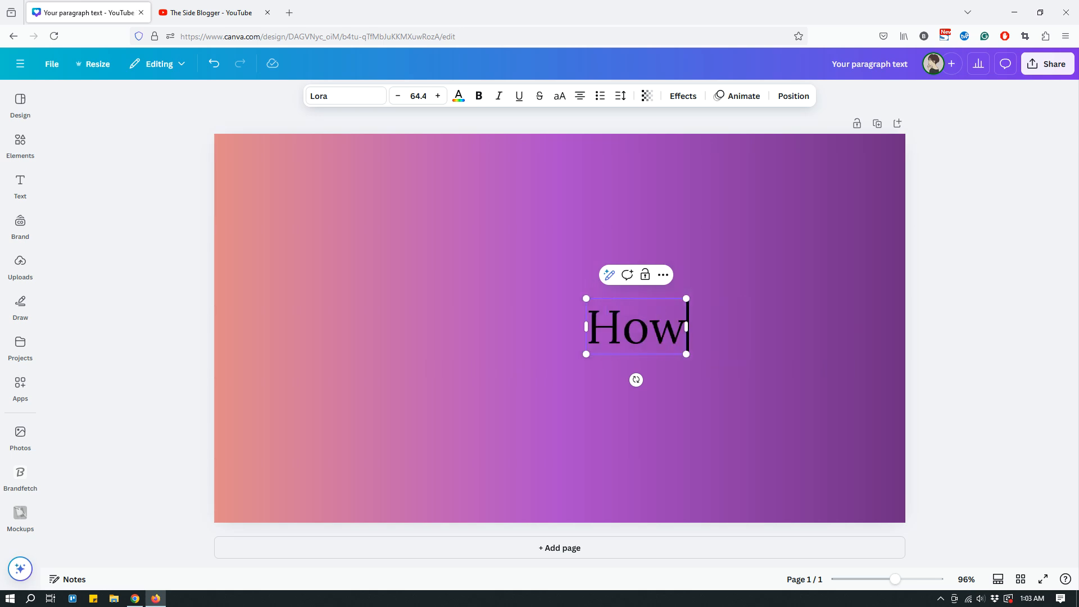
text( to Design)
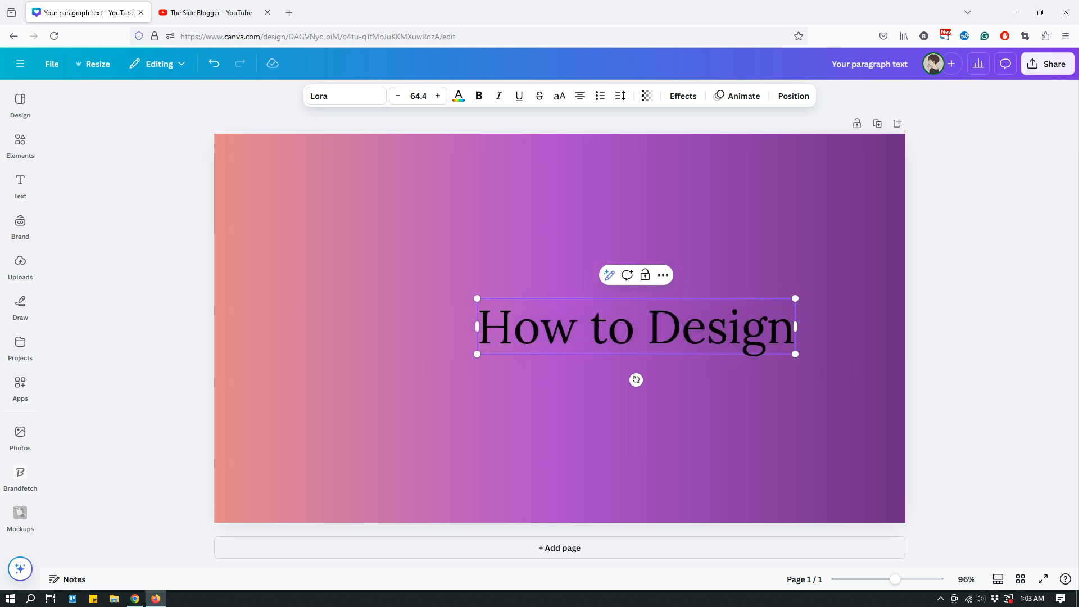
key(Return)
text(a sim)
key(BackSpace)
key(BackSpace)
key(BackSpace)
text(Simple YouT)
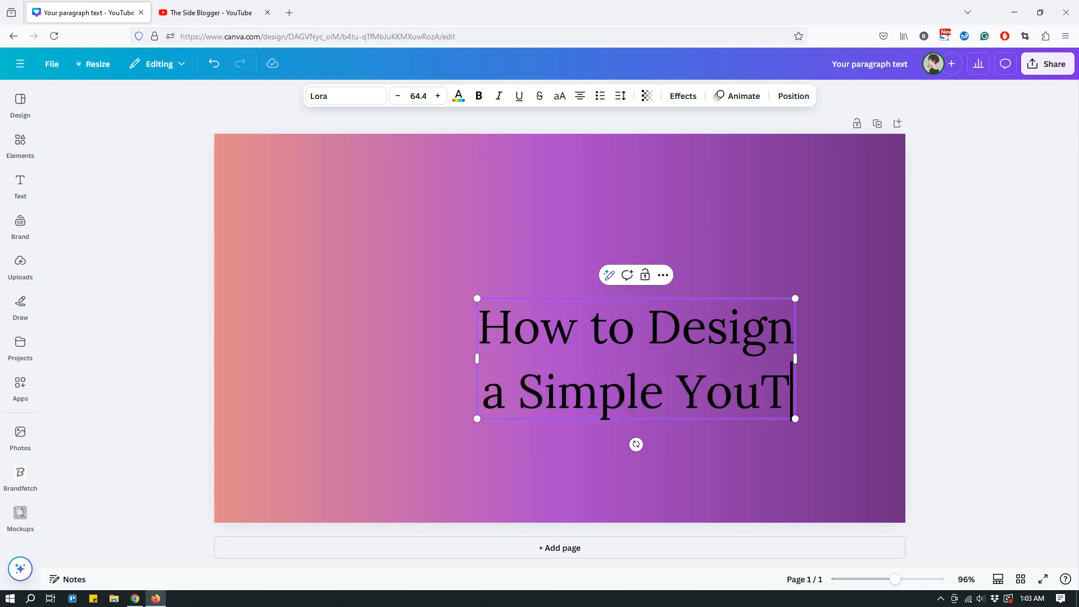
text(ube Thumbnail)
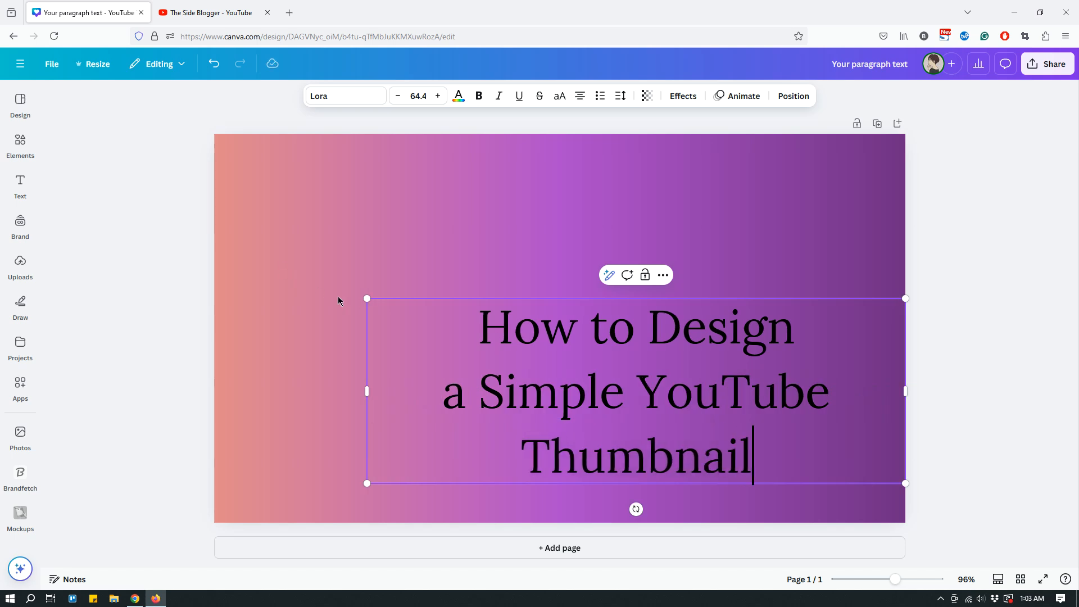
Scale the title up to about size 73.4, adjust the box width, and start a new line before "YouTube"
drag(367, 298, 289, 275)
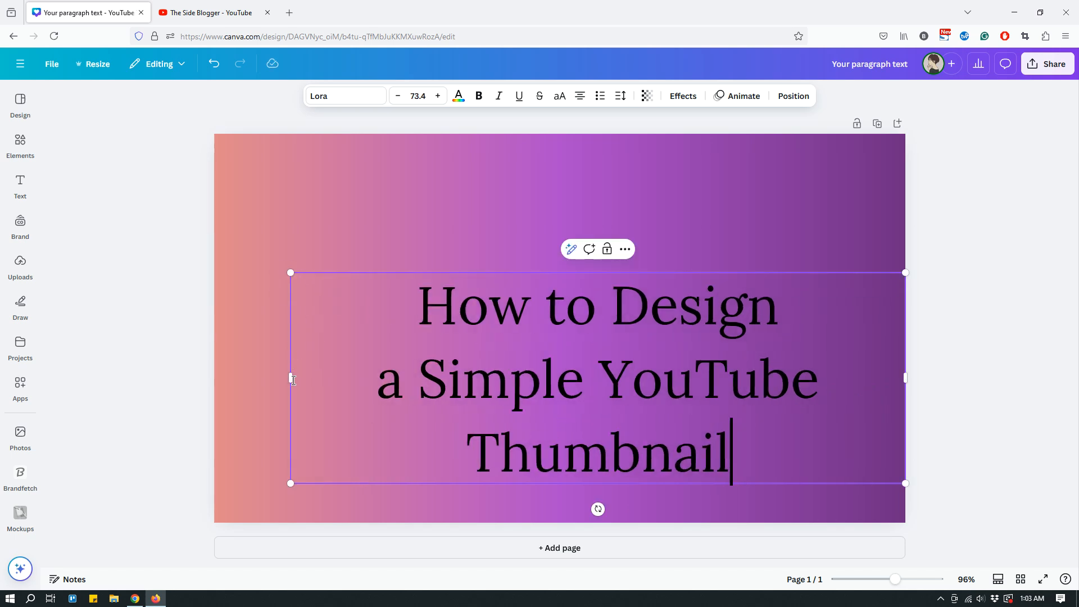
drag(291, 378, 253, 378)
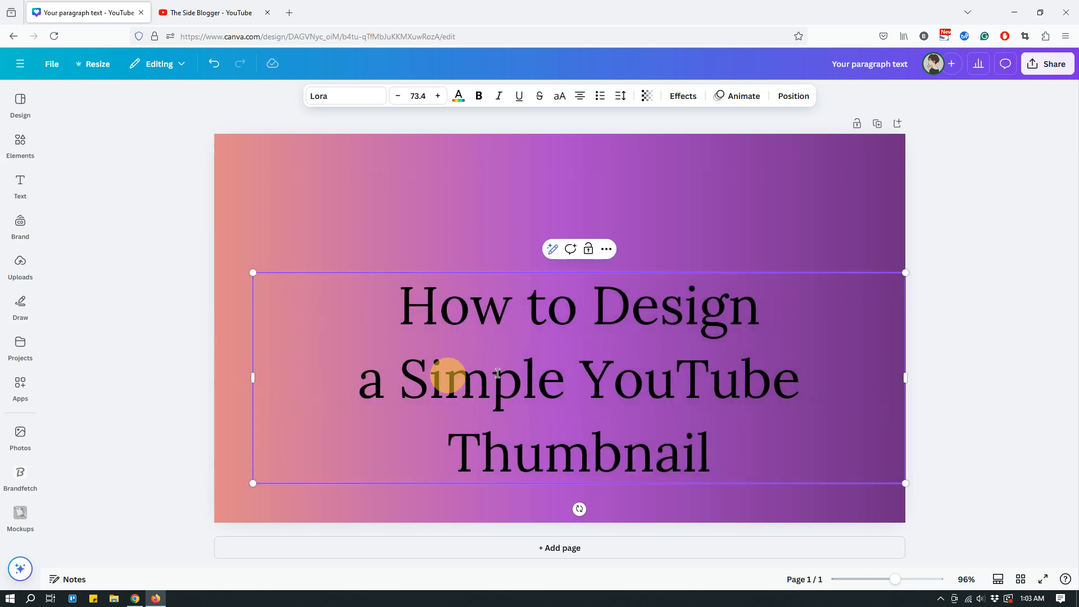
click(578, 371)
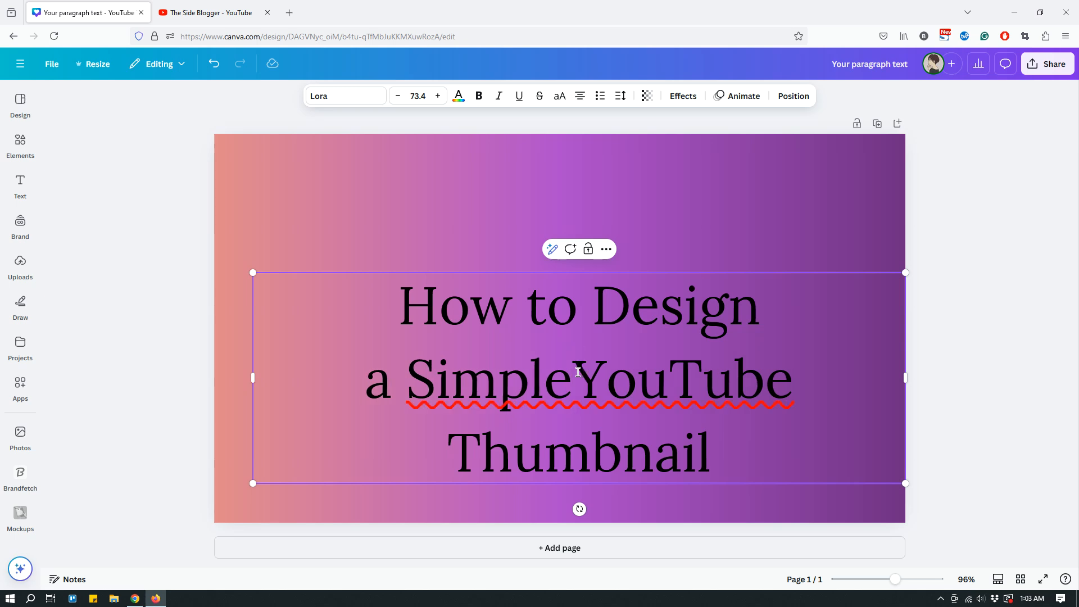
key(Return)
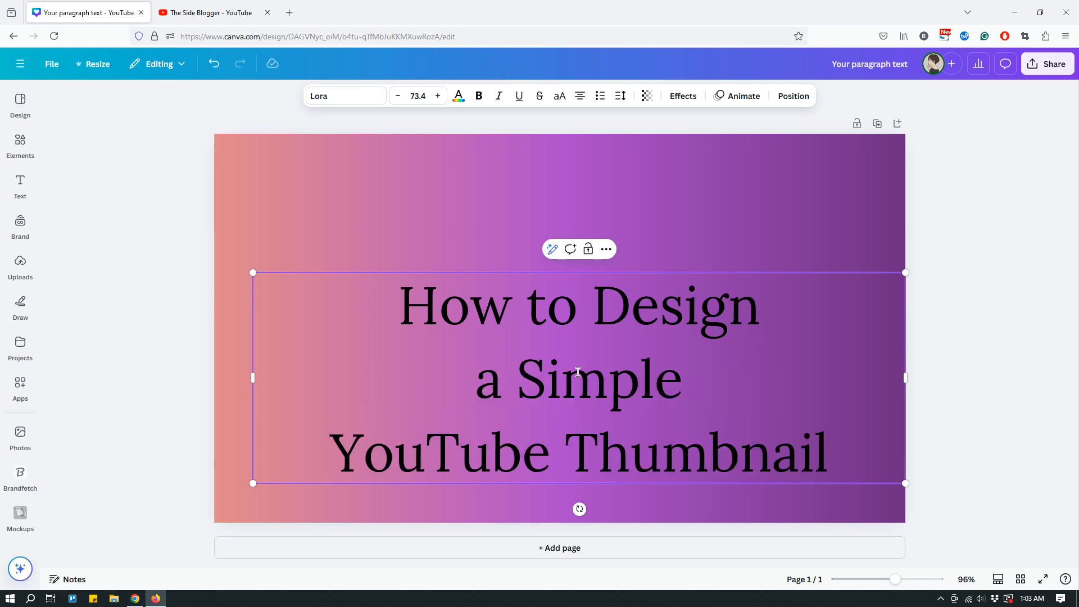
drag(904, 378, 868, 377)
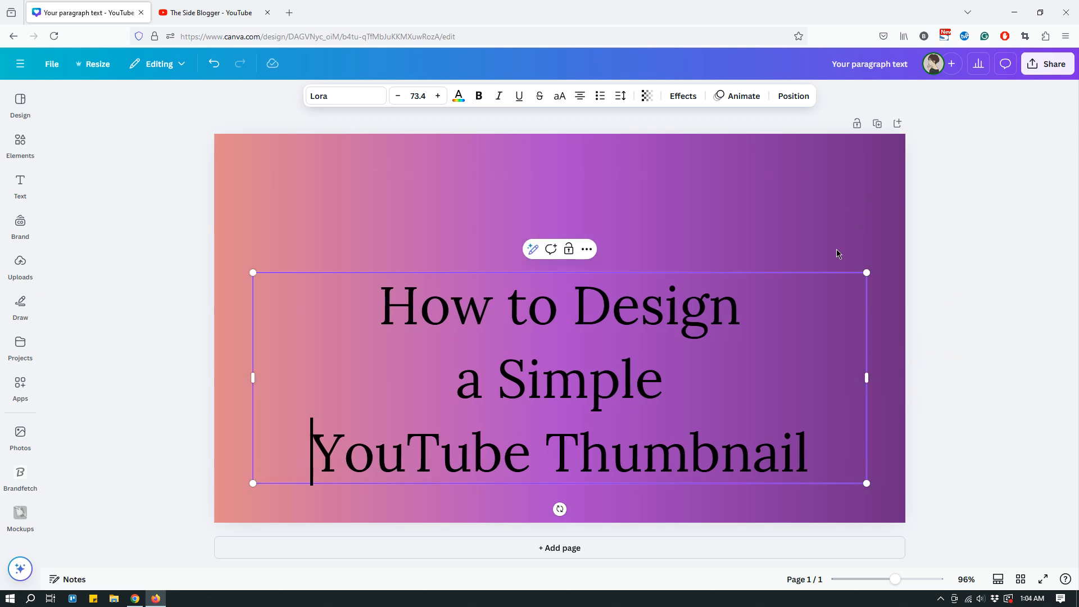
Add "in Canva" as the title's last line and move the text box up so it fits within the page
click(820, 449)
key(Return)
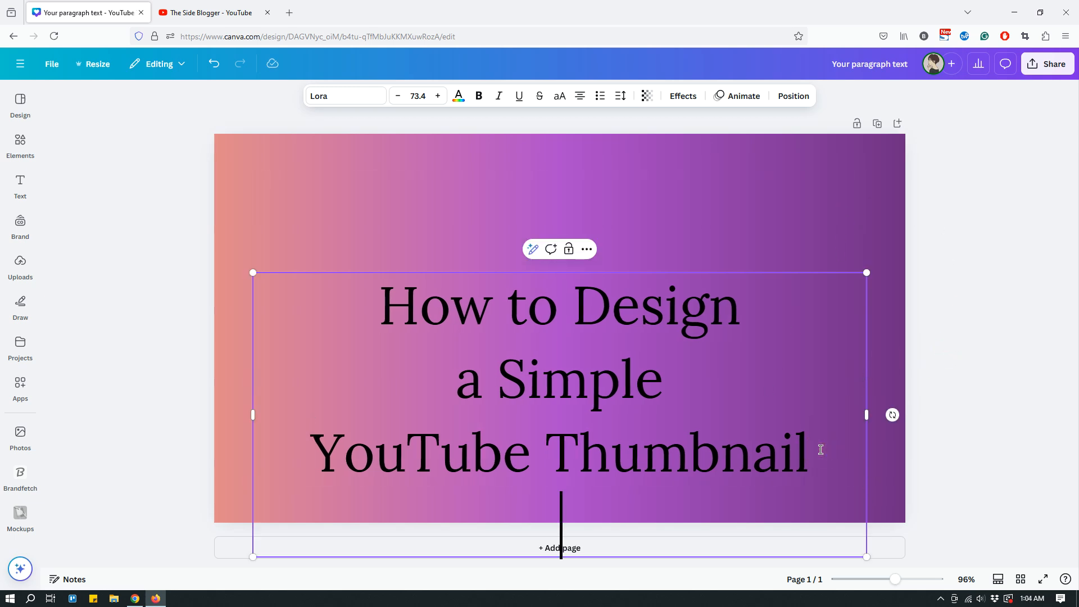
text(in Canva)
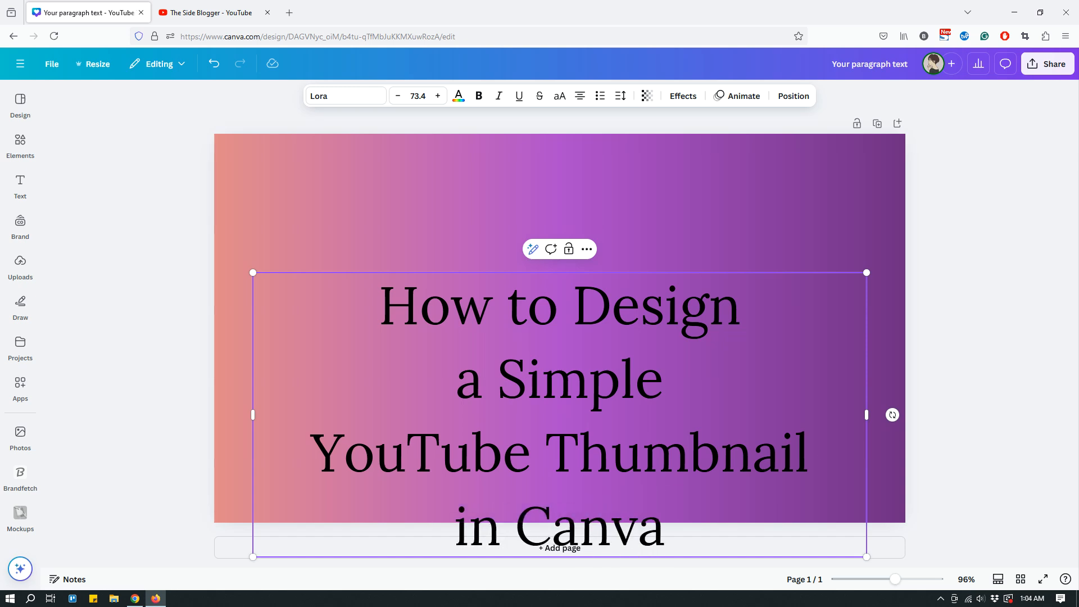
click(800, 204)
drag(751, 372, 751, 294)
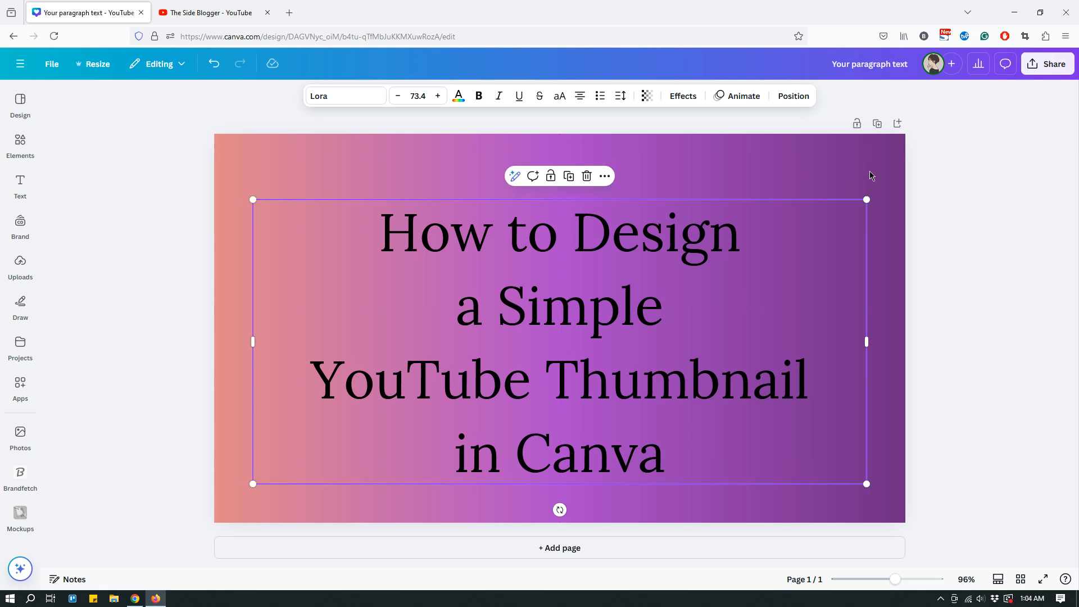
Try left and right alignment on the title text and return it to centre alignment
click(580, 97)
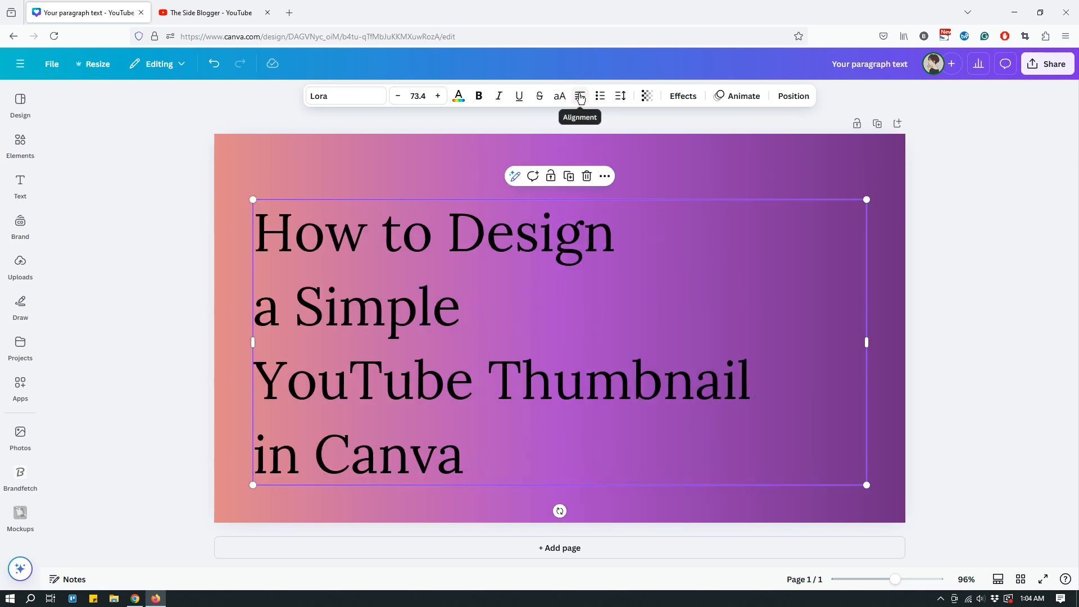
click(581, 96)
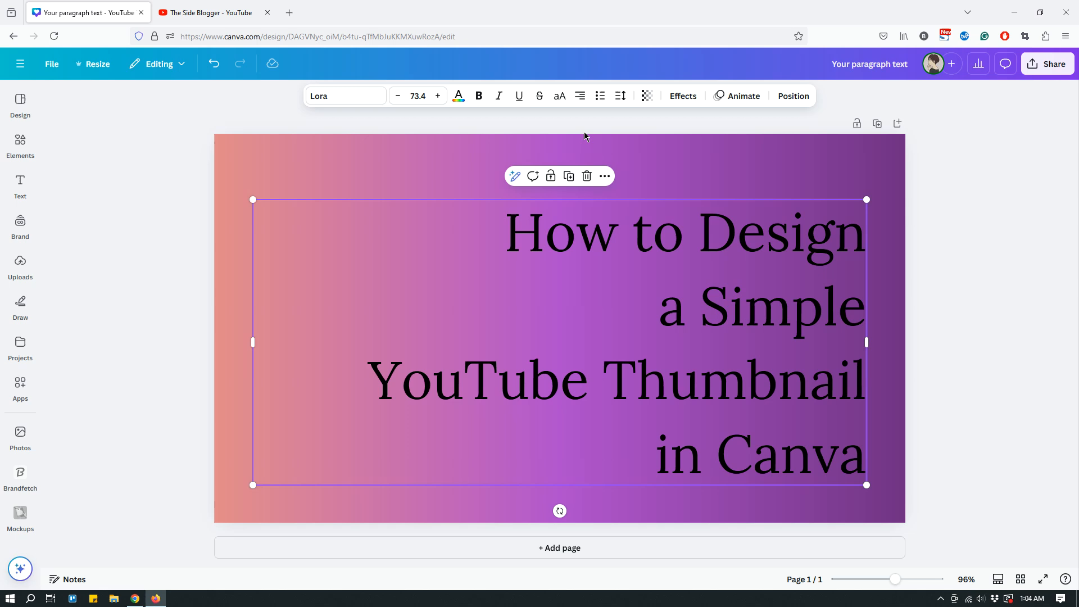
click(580, 97)
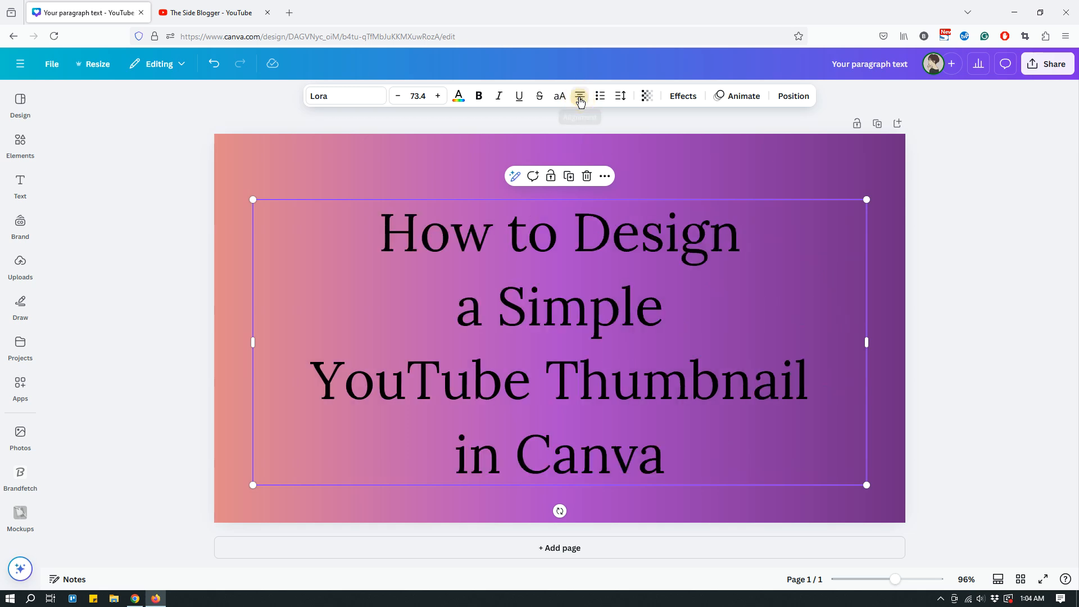
Switch the title text's alignment from centre to right-aligned
click(580, 96)
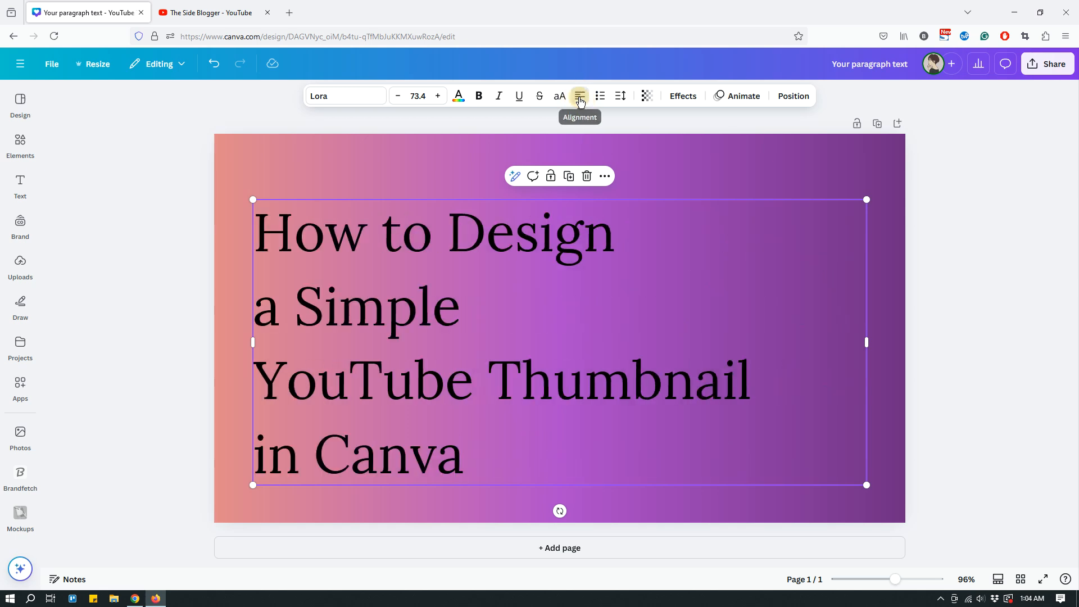
click(580, 97)
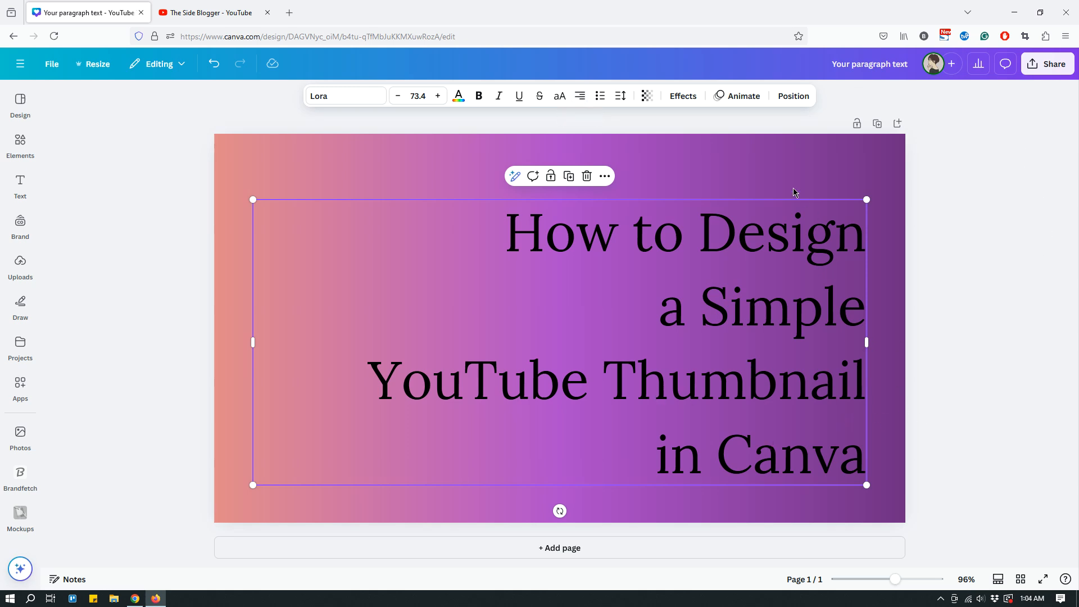
click(758, 177)
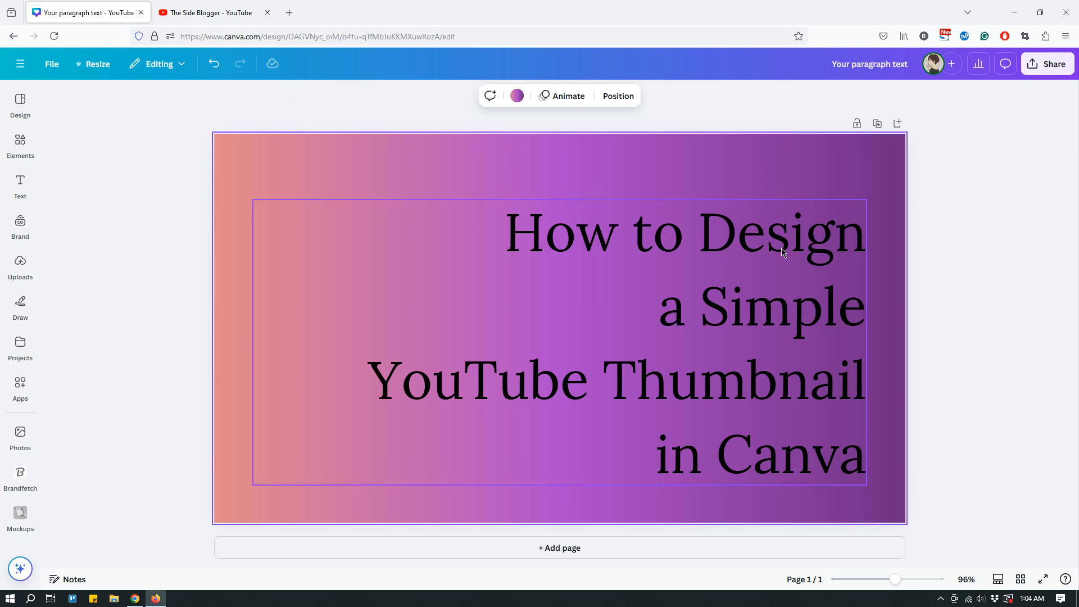
Change the title's text colour to solid white
click(857, 246)
click(458, 97)
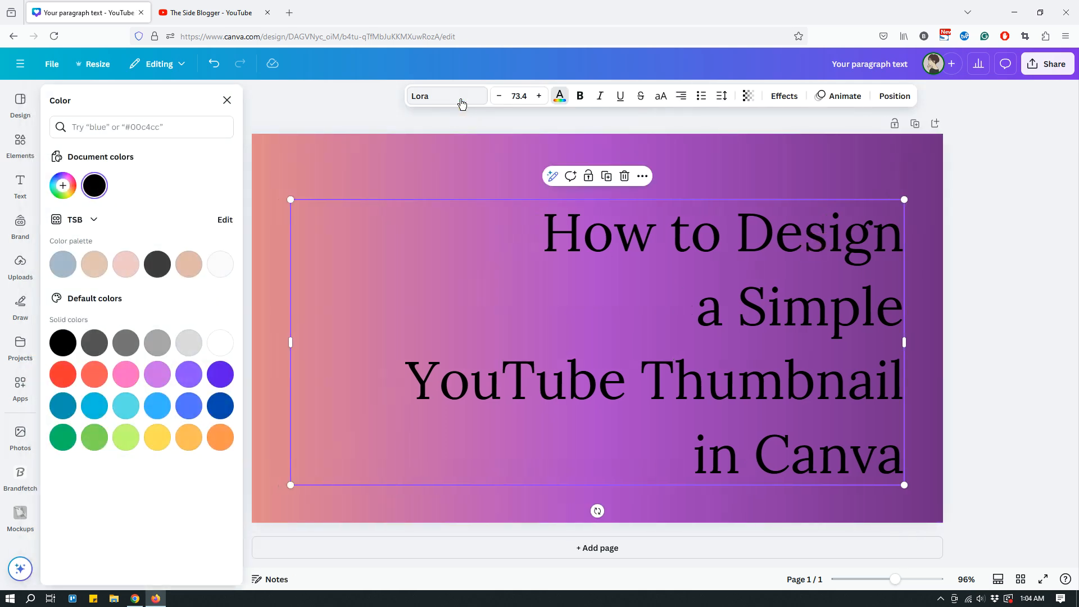
click(220, 343)
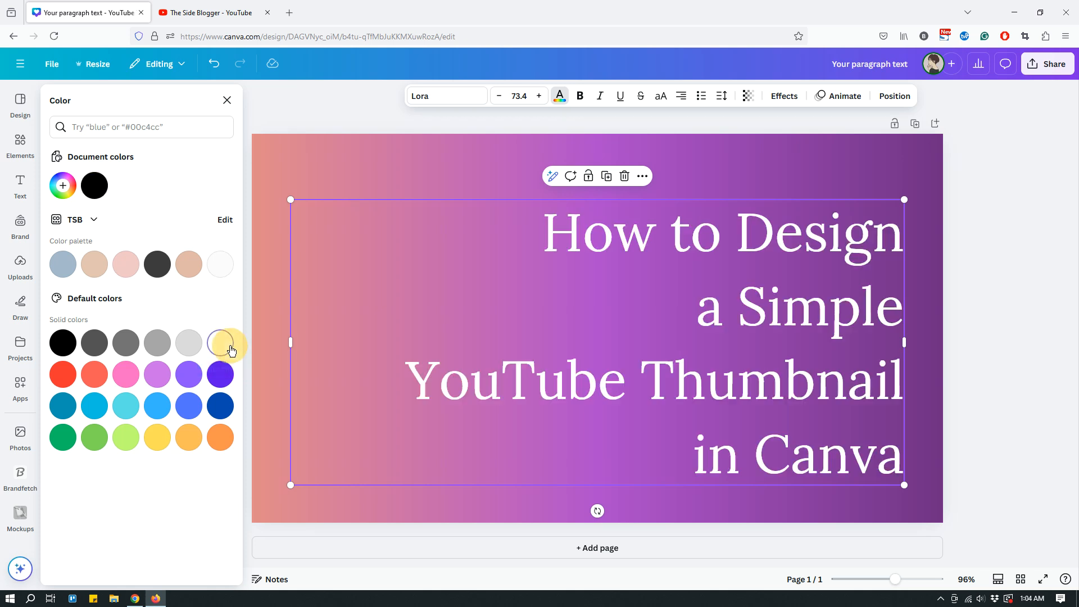
click(895, 159)
Set the title's line spacing to about 1.23 and move the text box slightly down the page
click(797, 247)
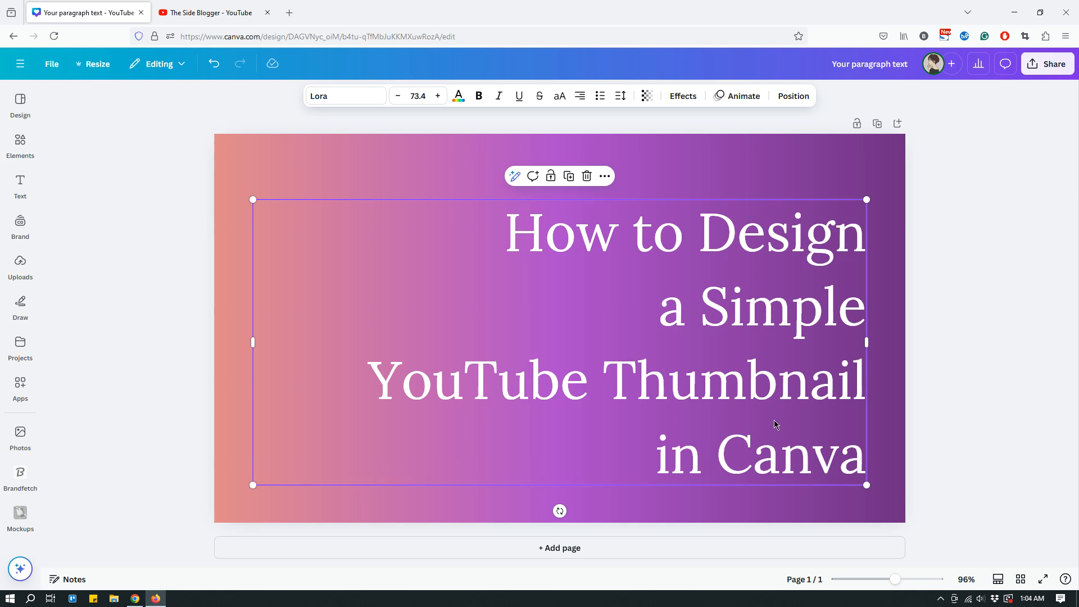
click(621, 102)
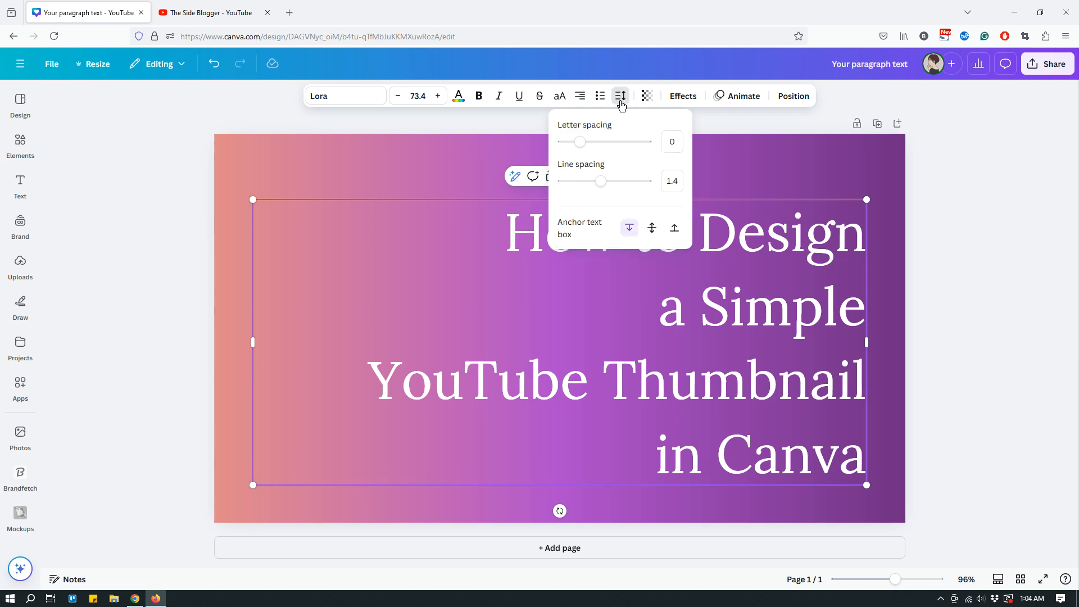
click(622, 101)
click(621, 102)
drag(601, 186, 593, 183)
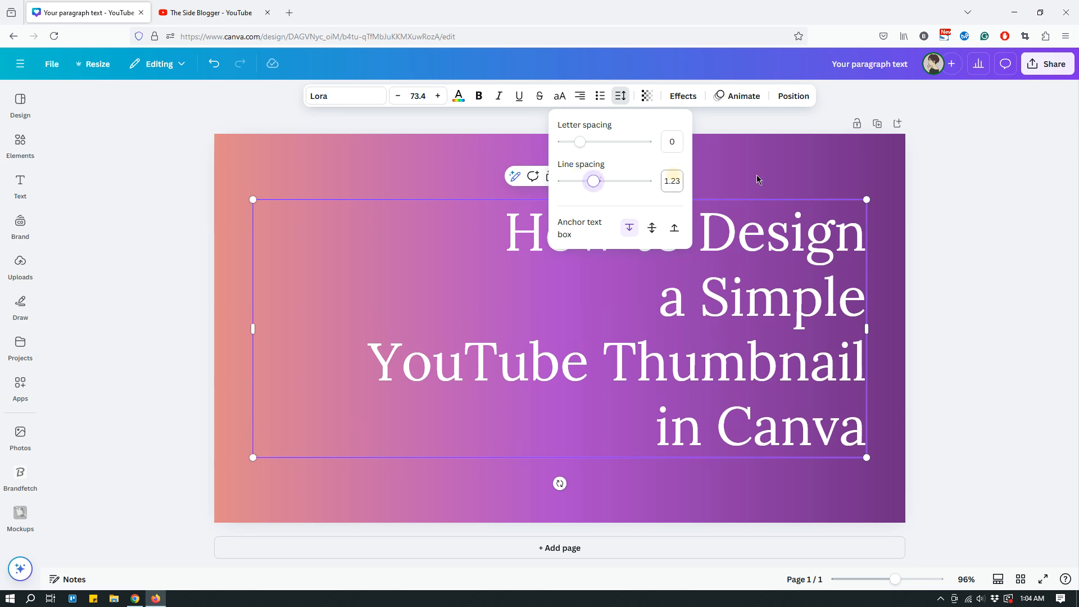
click(778, 178)
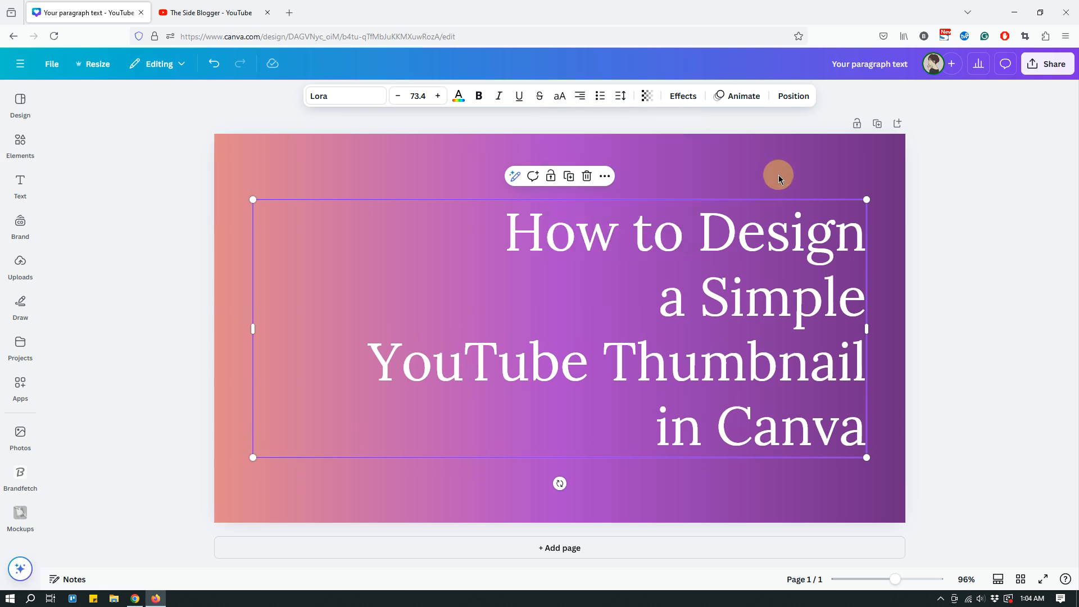
drag(810, 324, 809, 346)
click(242, 171)
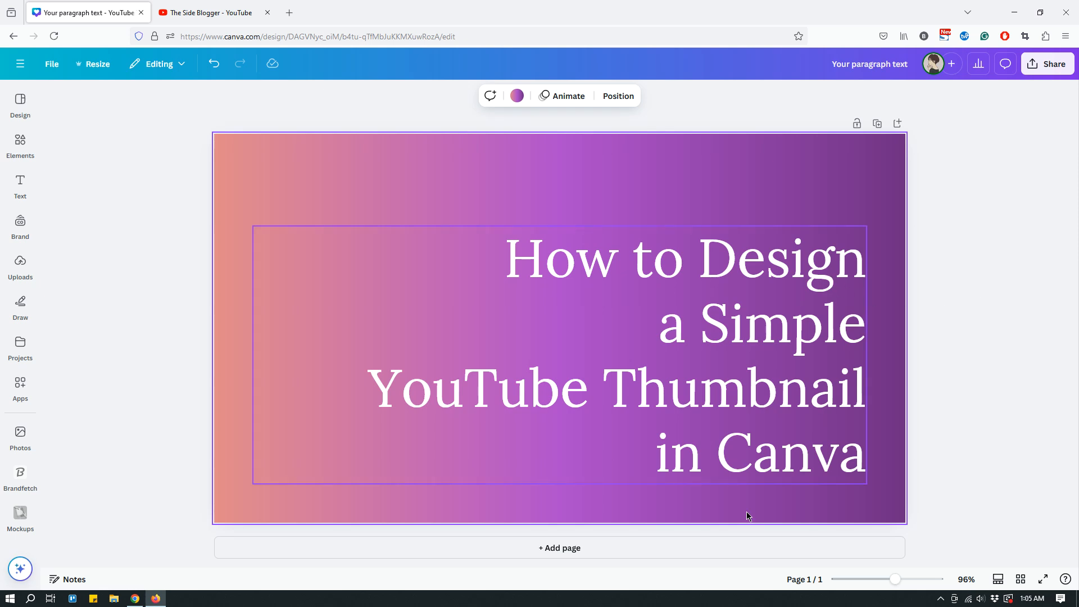
Make only the word "Canva" in the title's last line bold
triple_click(698, 453)
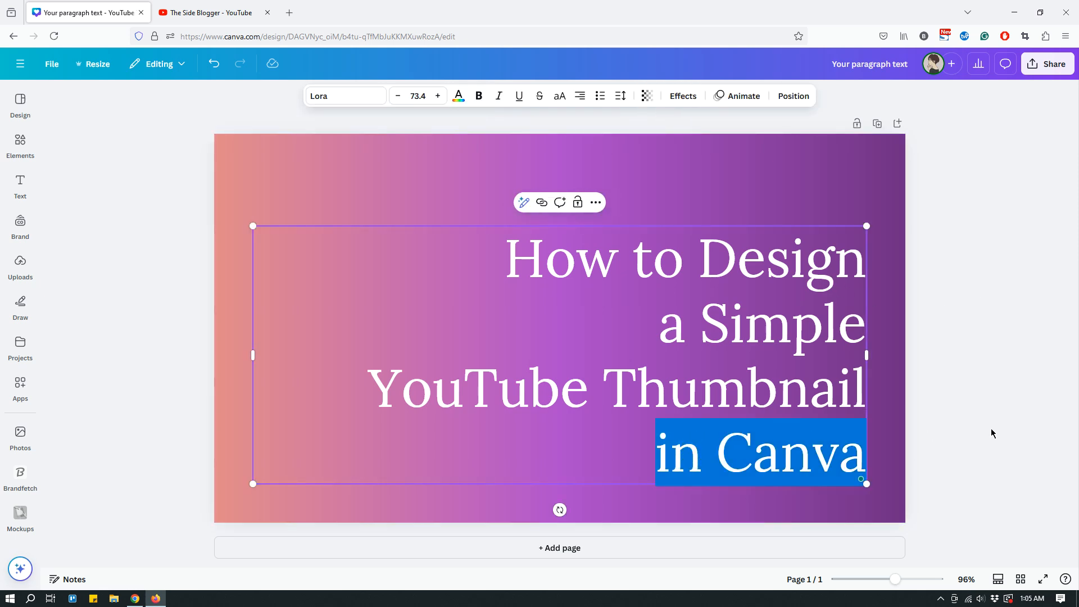
drag(716, 449, 857, 444)
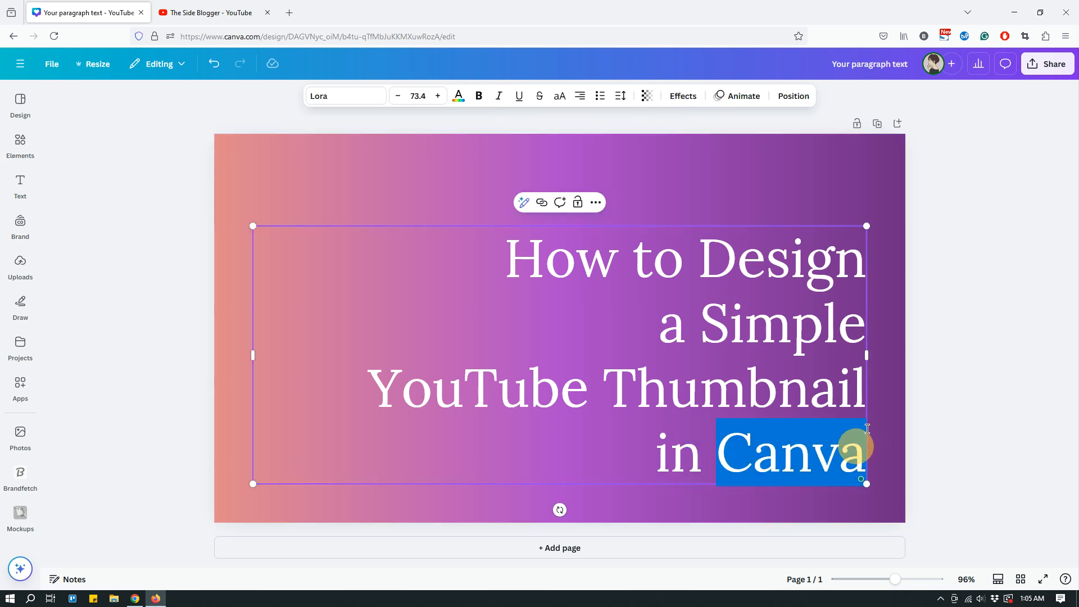
click(479, 96)
click(952, 302)
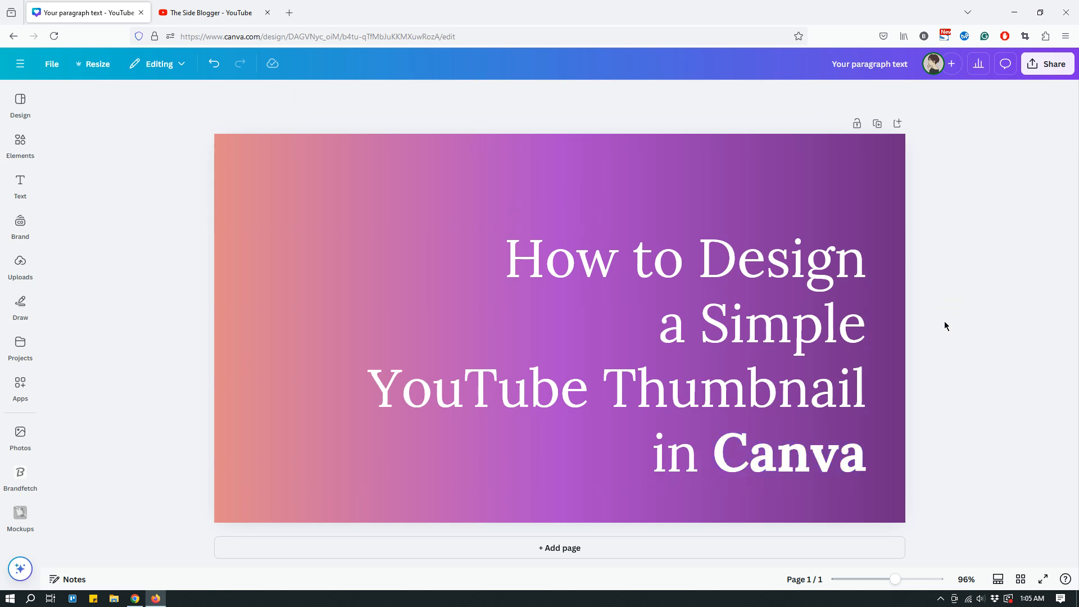
Increase the font size of the last line, "in Canva", to 104
click(716, 447)
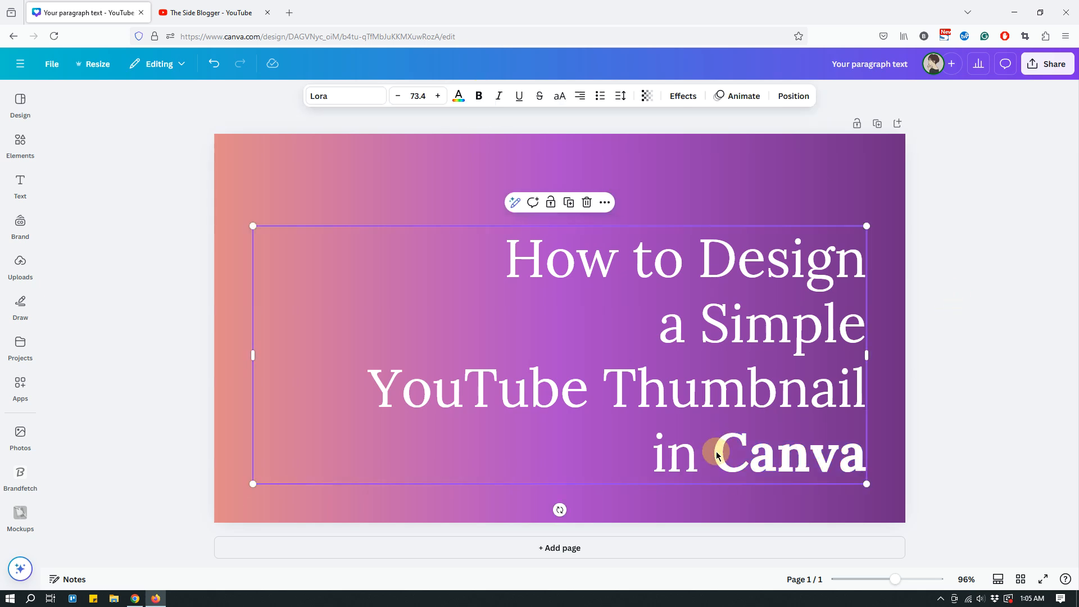
triple_click(695, 458)
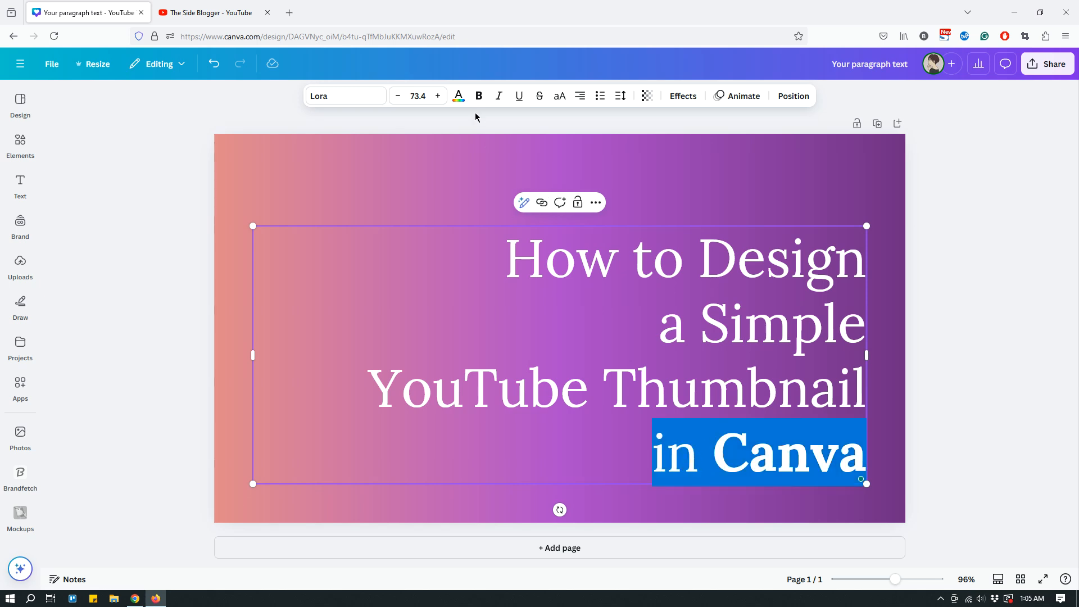
drag(645, 438, 853, 445)
click(438, 97)
click(437, 97)
click(437, 97)
click(437, 97)
click(437, 97)
click(437, 96)
click(438, 97)
click(437, 96)
triple_click(437, 96)
triple_click(437, 96)
triple_click(438, 97)
triple_click(437, 97)
triple_click(438, 97)
triple_click(438, 96)
triple_click(438, 96)
triple_click(438, 96)
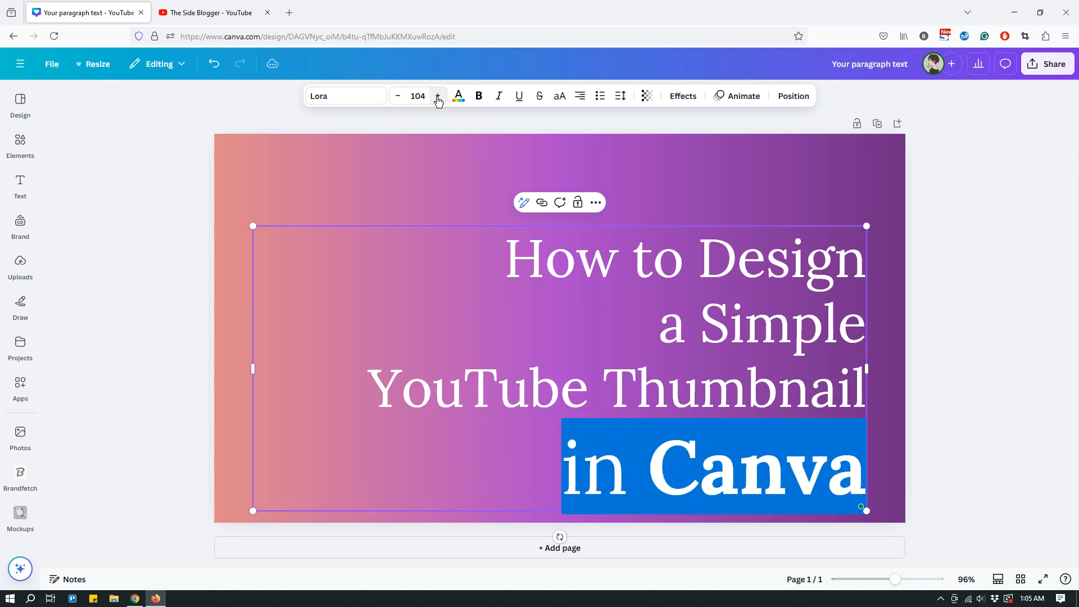
click(804, 148)
Reduce the font size of the title's first three lines, "How to Design a Simple YouTube Thumbnail", to 58.4
click(523, 264)
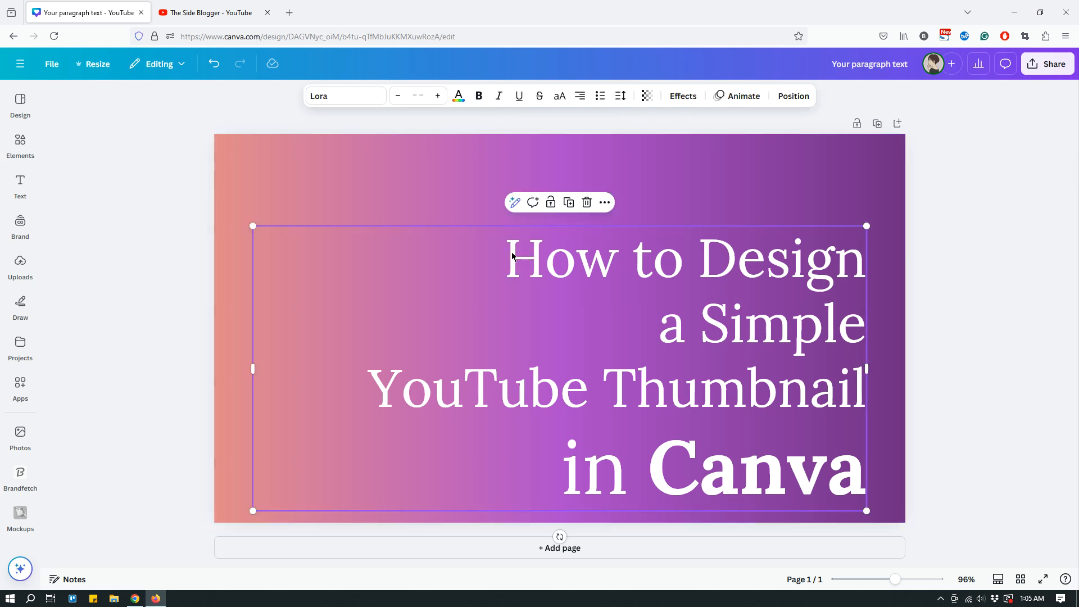
click(512, 257)
drag(512, 257, 863, 382)
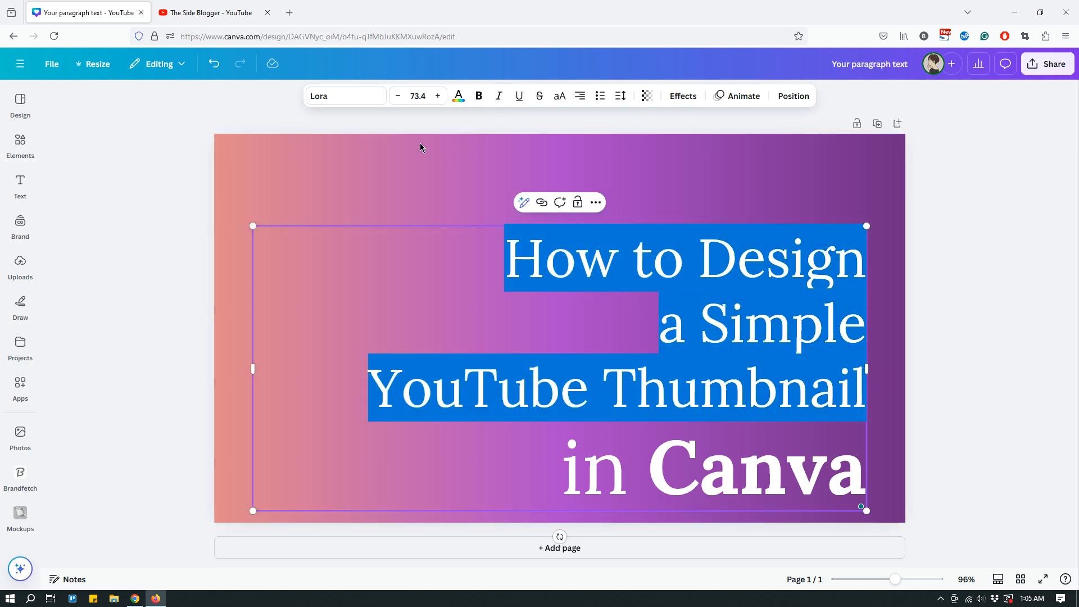
click(398, 97)
click(398, 96)
click(398, 97)
click(398, 97)
click(398, 96)
click(398, 96)
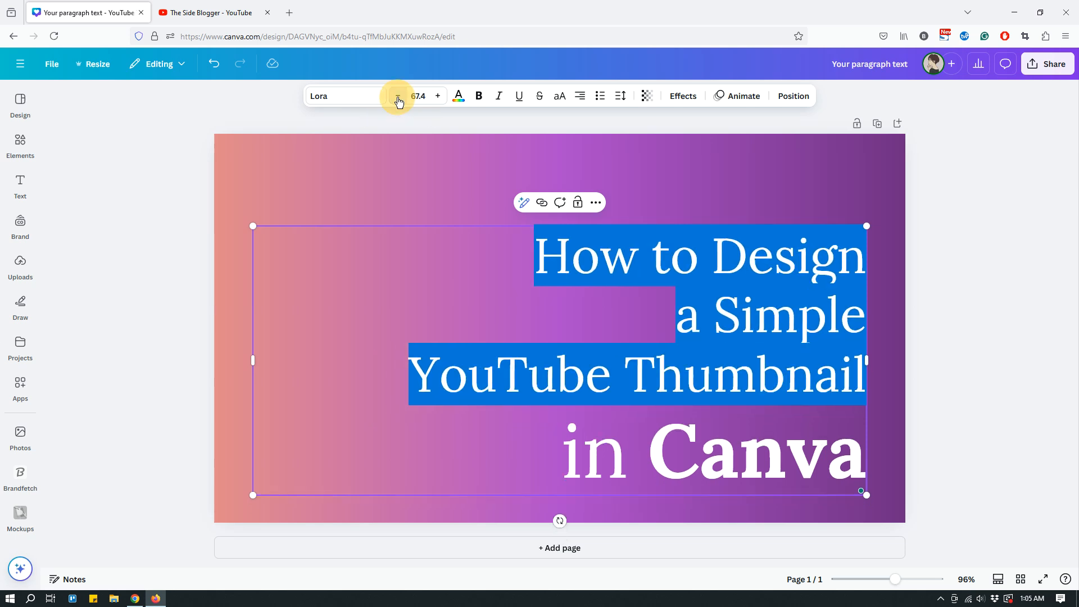
click(398, 97)
click(398, 97)
click(398, 97)
click(398, 97)
click(397, 97)
click(398, 97)
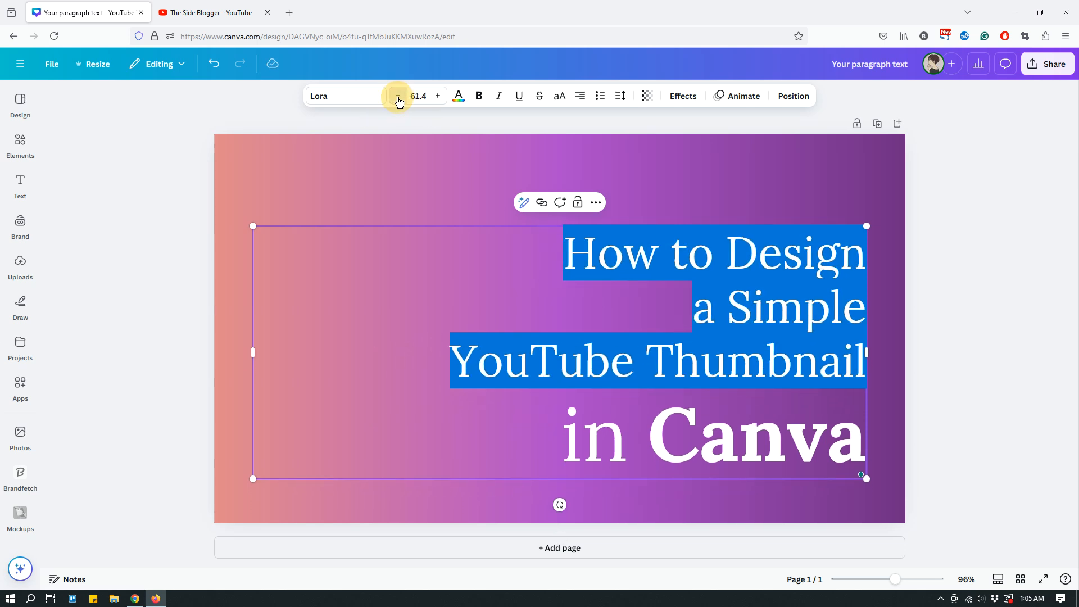
click(397, 96)
click(397, 97)
click(398, 96)
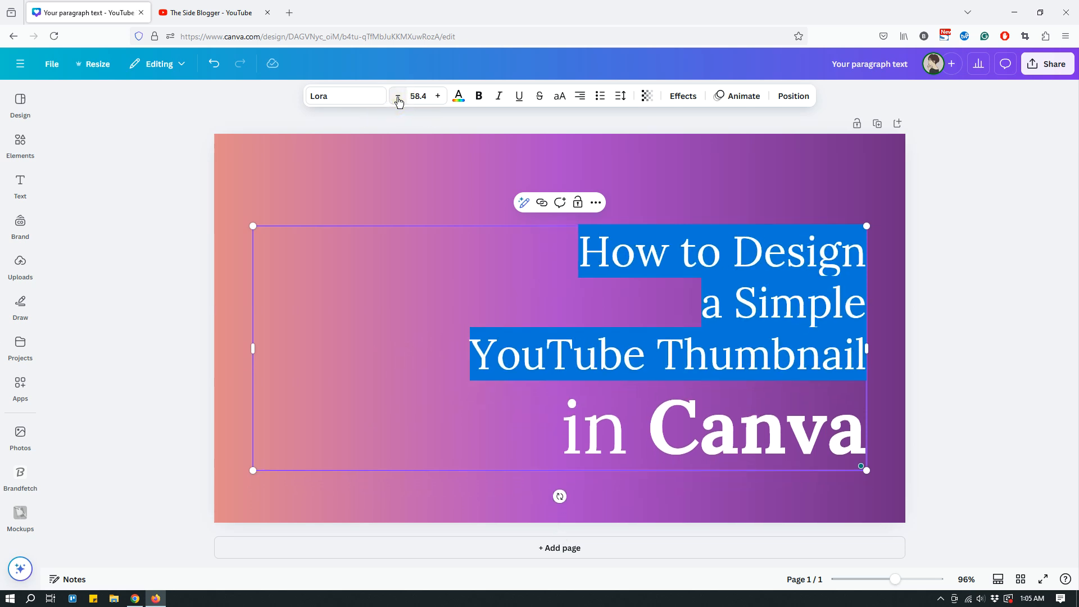
click(719, 158)
Make the "YouTube Thumbnail" line of the title bold
click(724, 360)
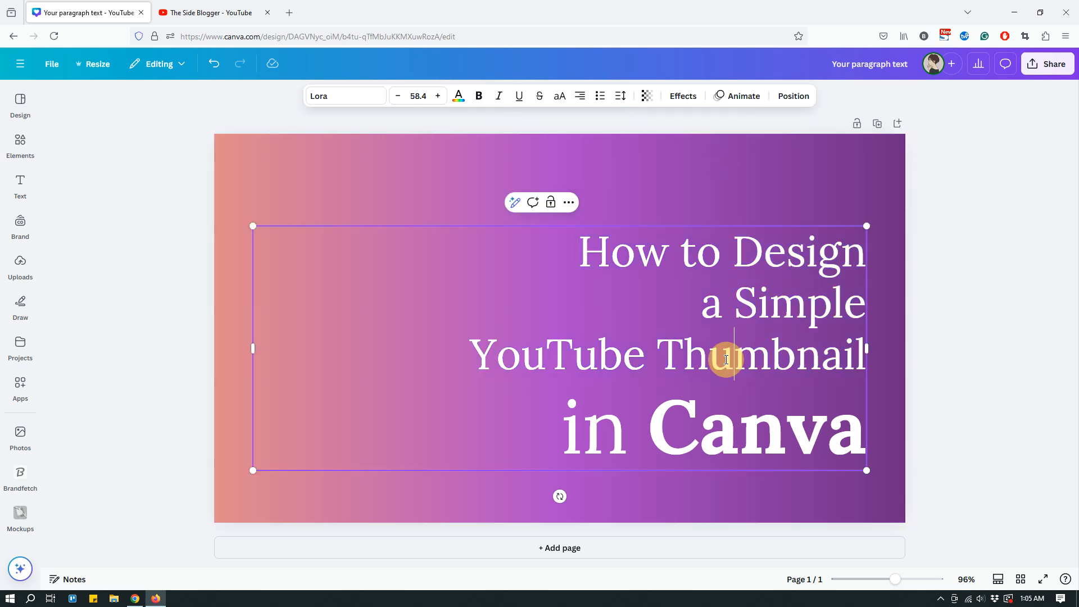
triple_click(726, 360)
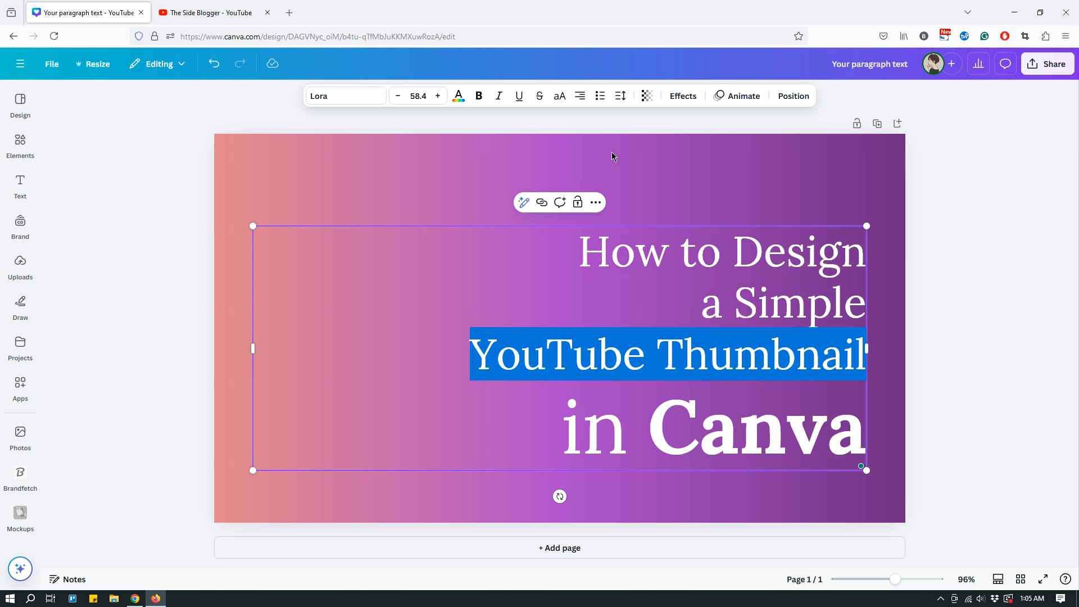
click(478, 97)
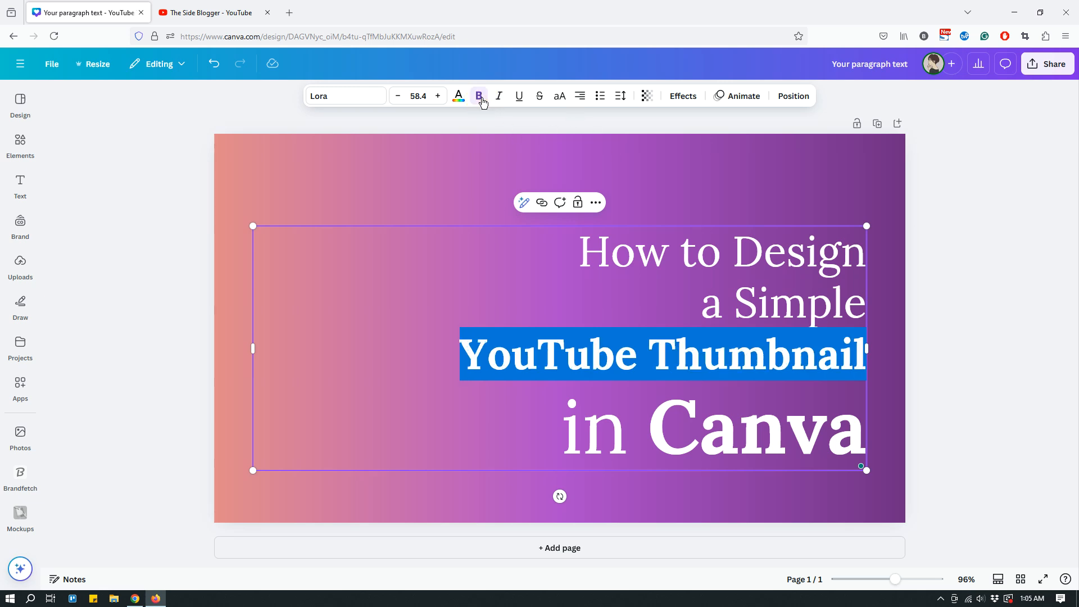
click(681, 174)
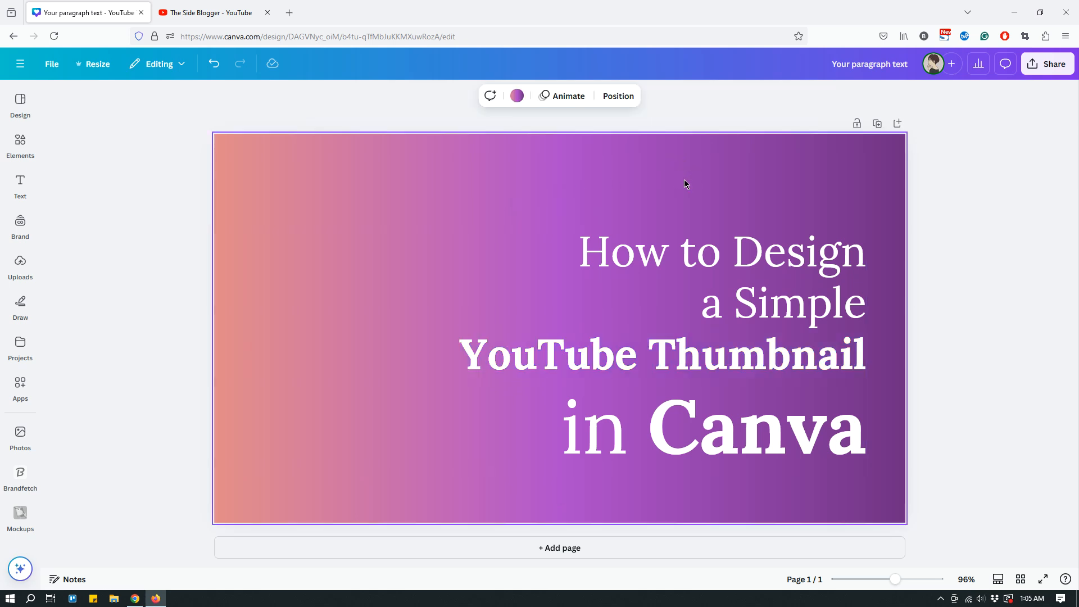
Try the TSB palette's light pink on the "YouTube Thumbnail" line and return its colour to white
triple_click(689, 360)
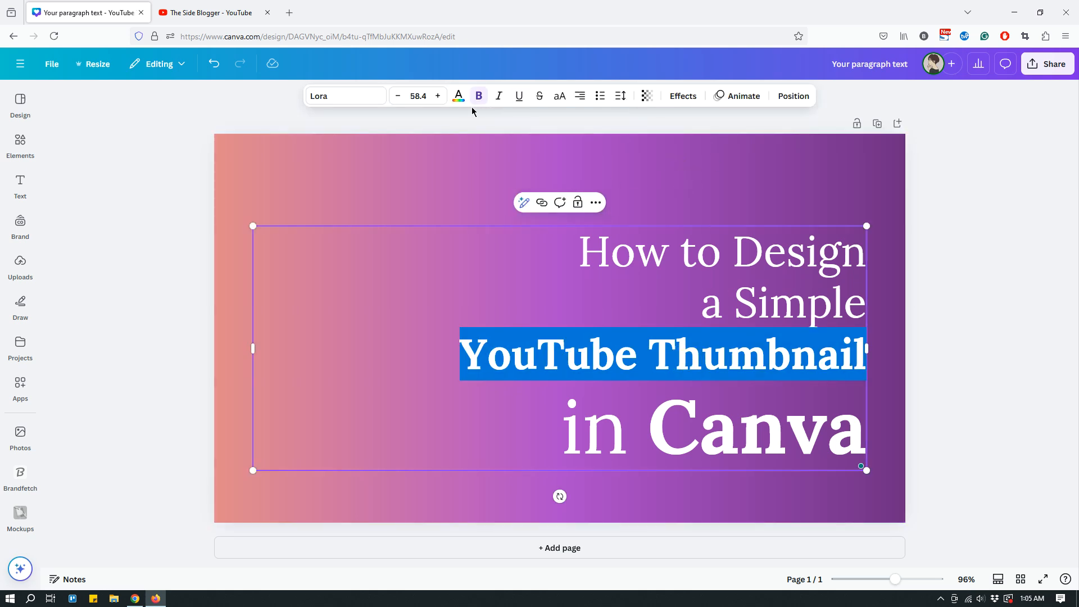
click(458, 96)
click(127, 265)
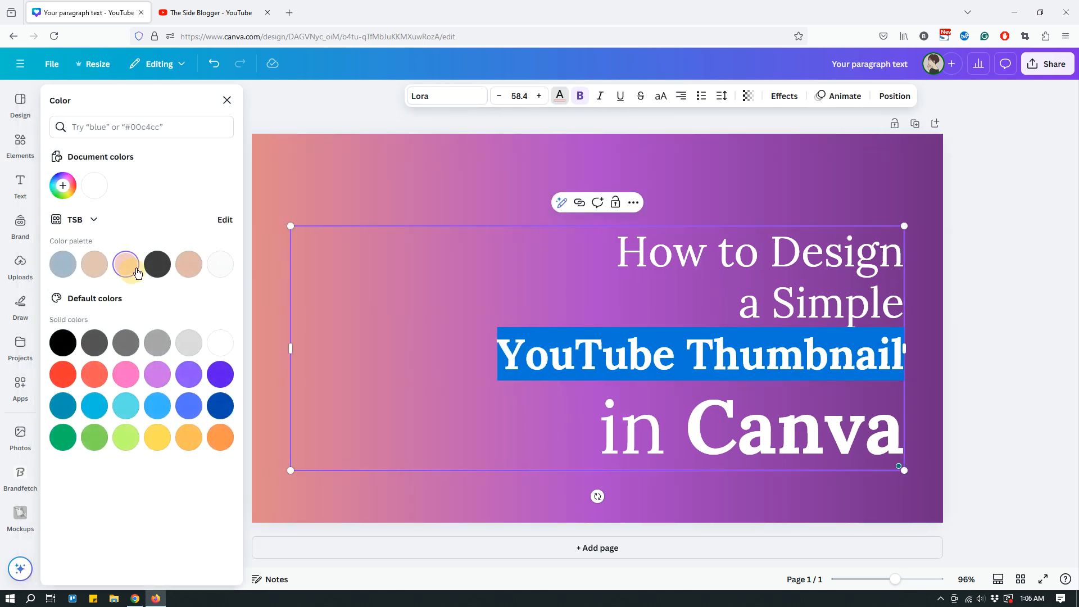
click(456, 184)
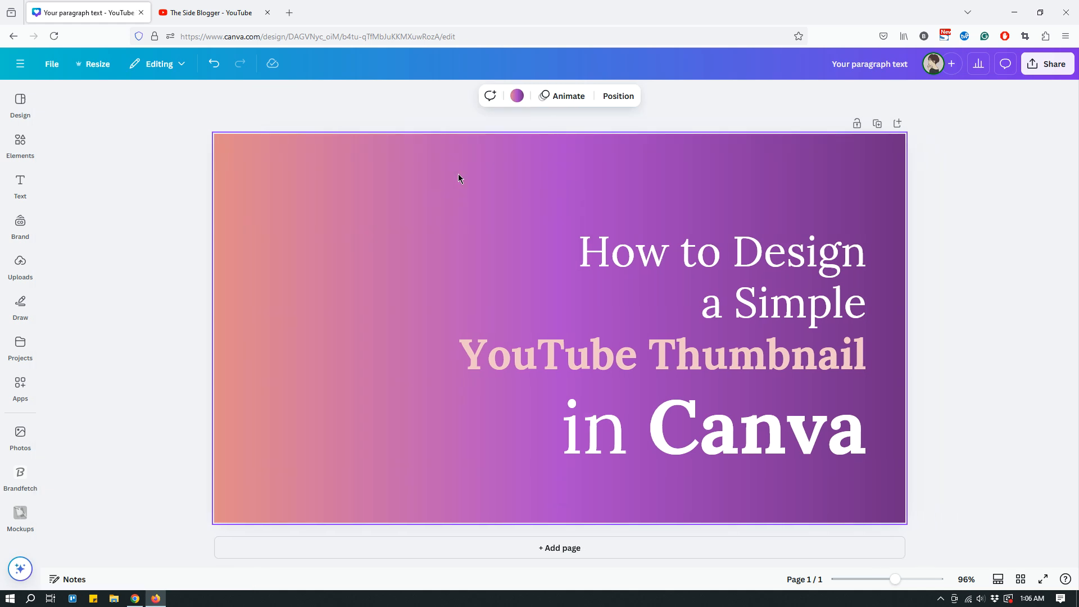
triple_click(598, 362)
click(458, 95)
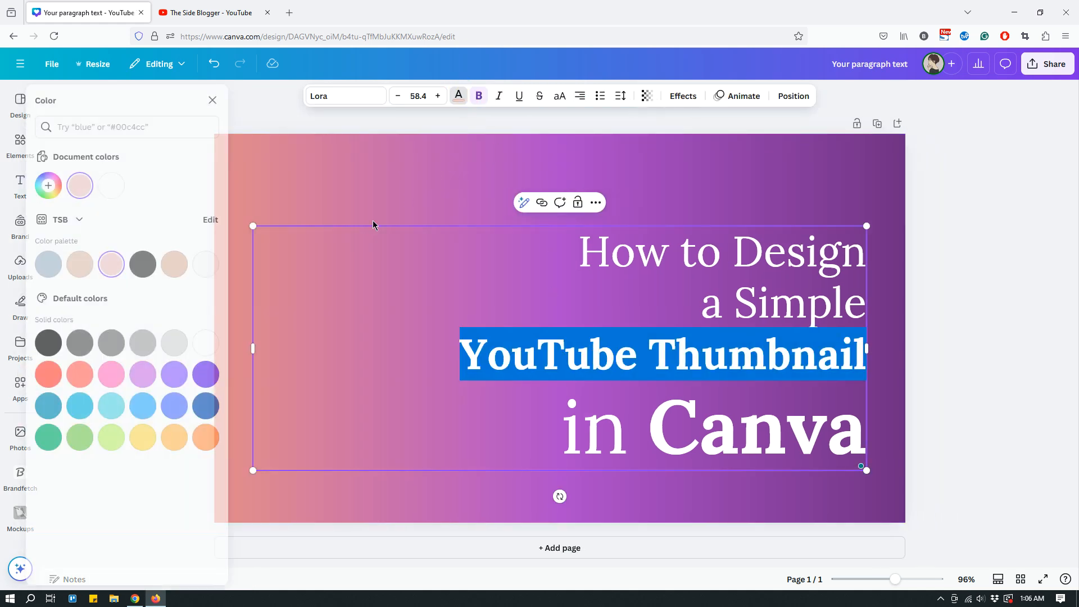
click(131, 190)
click(486, 191)
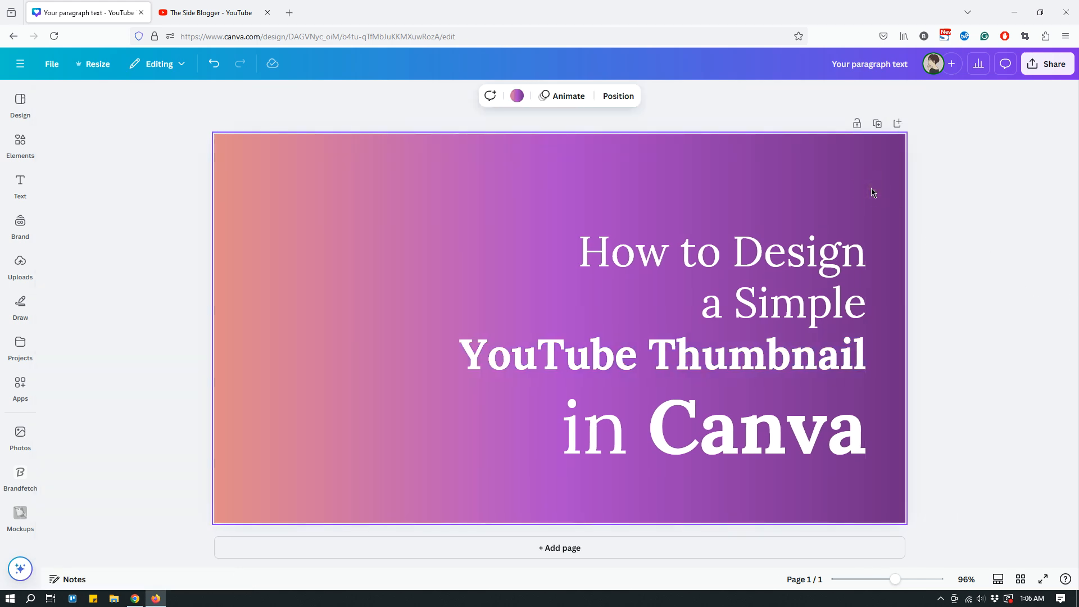
Change the font of the whole title to Glacial Indifference
click(833, 323)
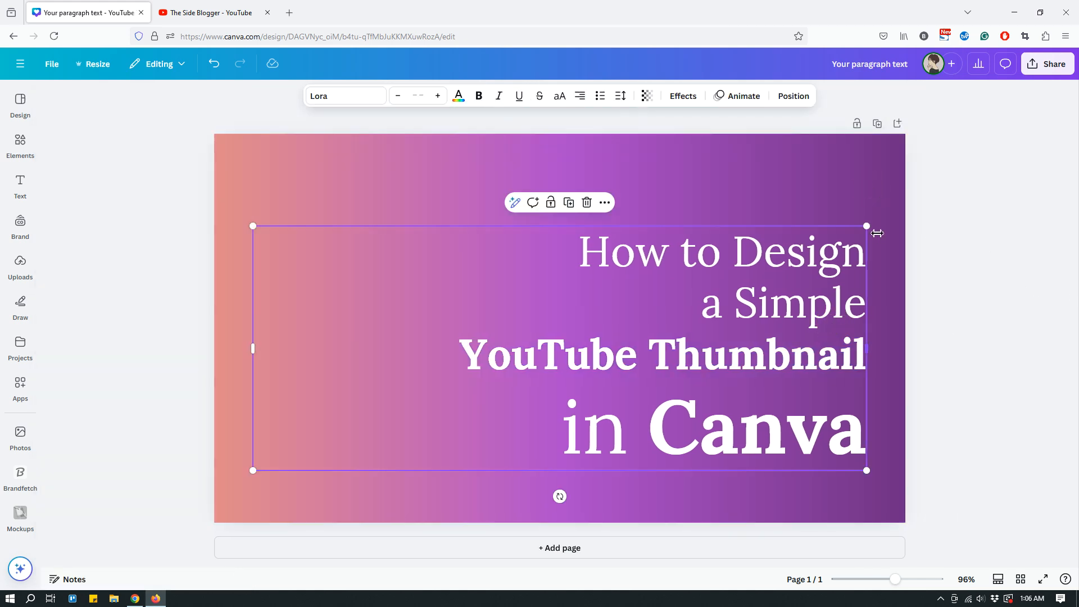
click(825, 189)
click(816, 250)
click(344, 99)
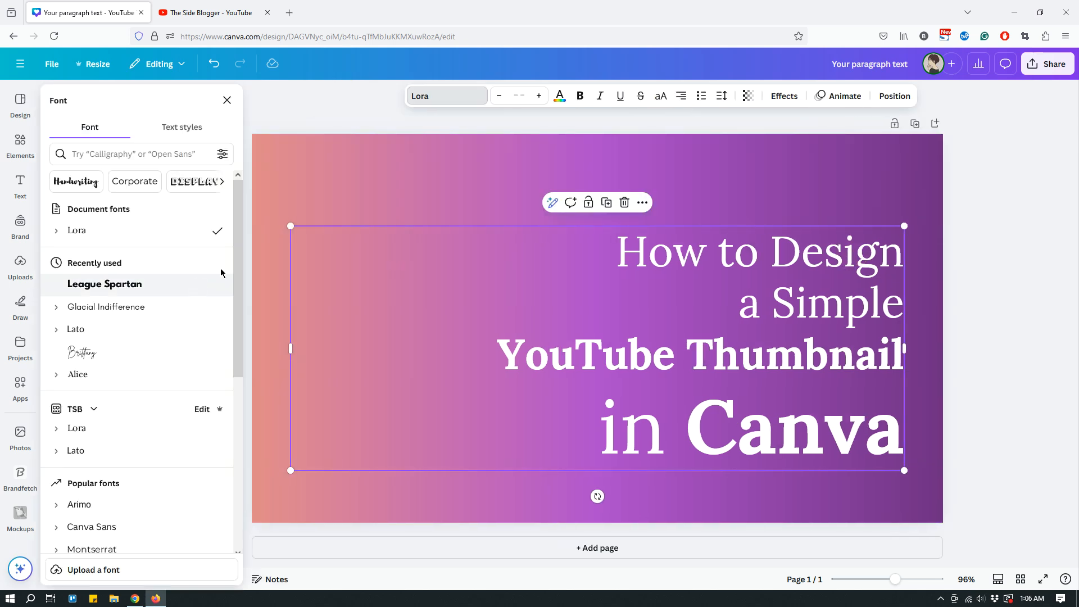
click(147, 306)
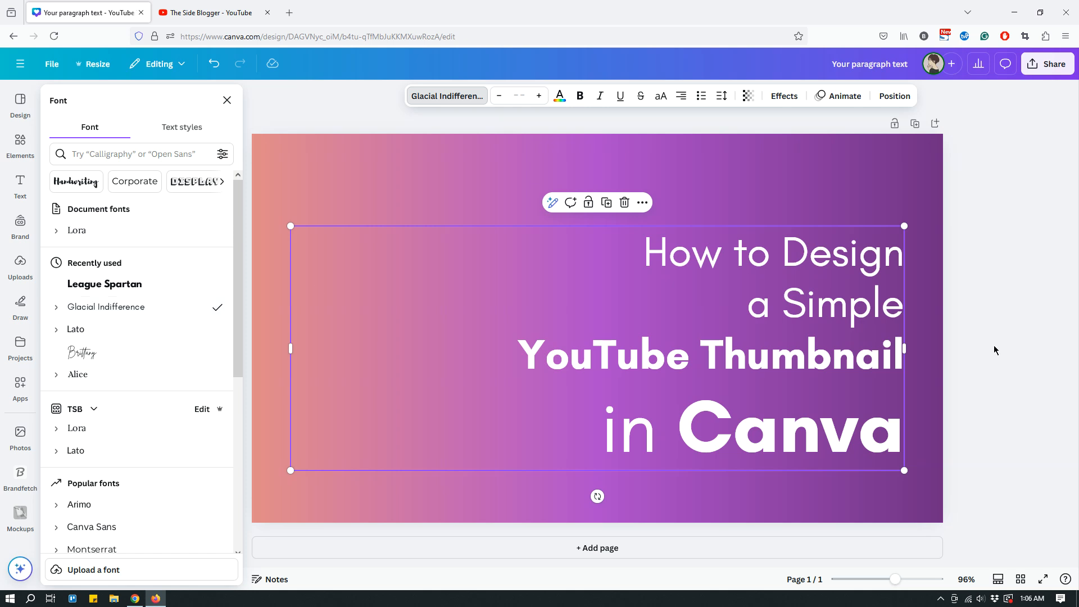
Remove "in" from before "Canva" and add it at the end of the "YouTube Thumbnail" line
triple_click(649, 360)
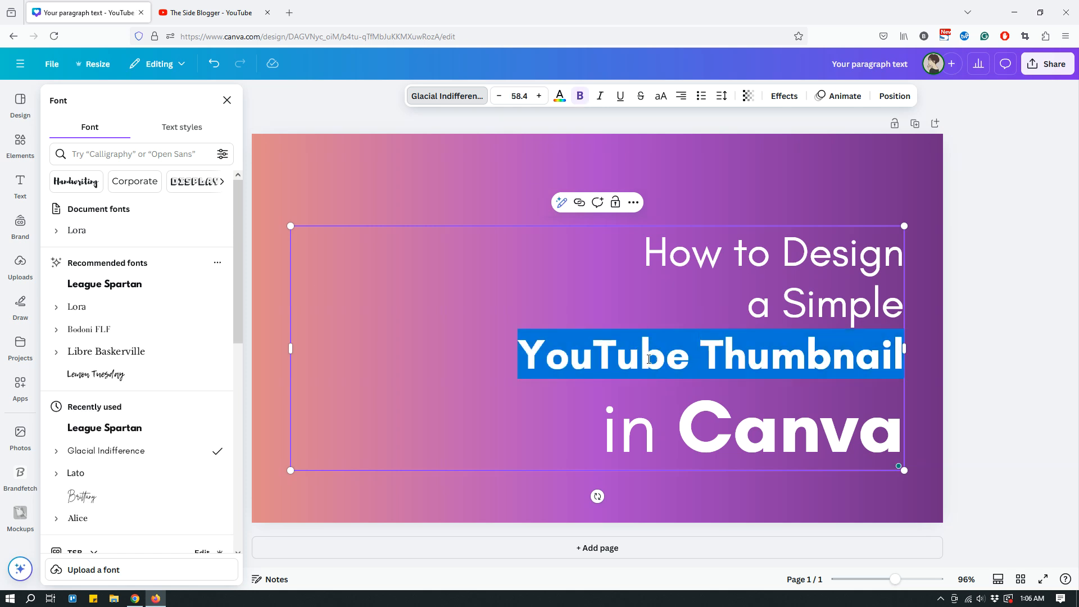
click(684, 428)
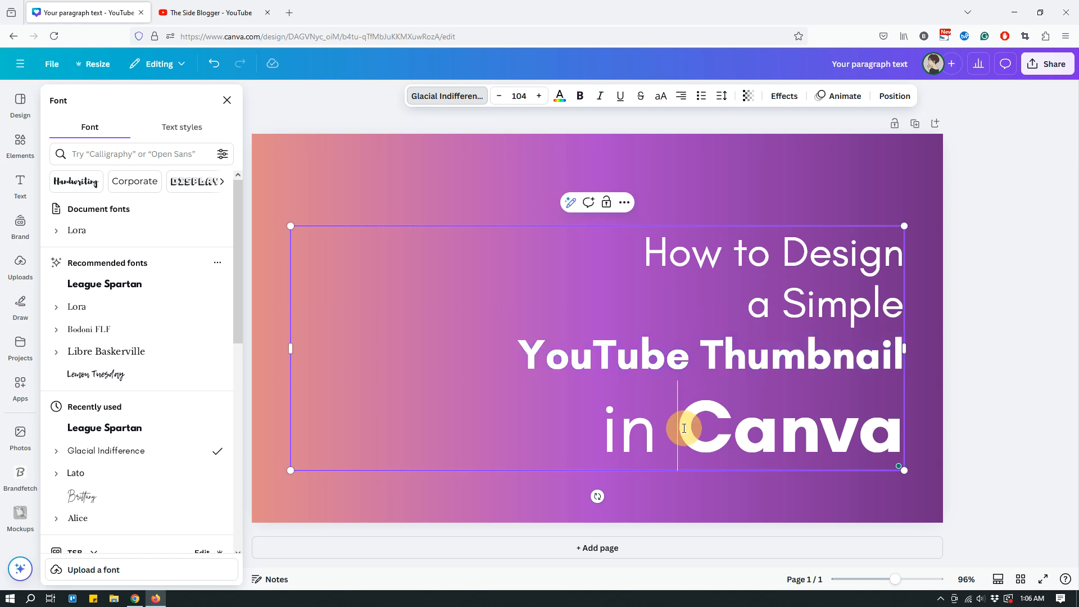
key(BackSpace)
key(BackSpace)
key(BackSpace)
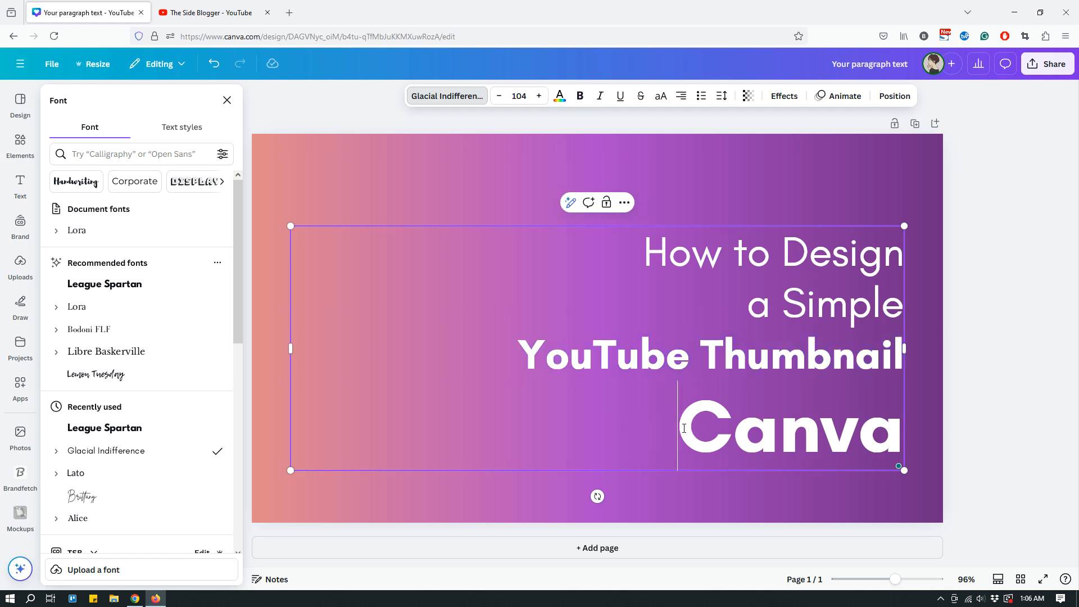
click(874, 354)
text(in)
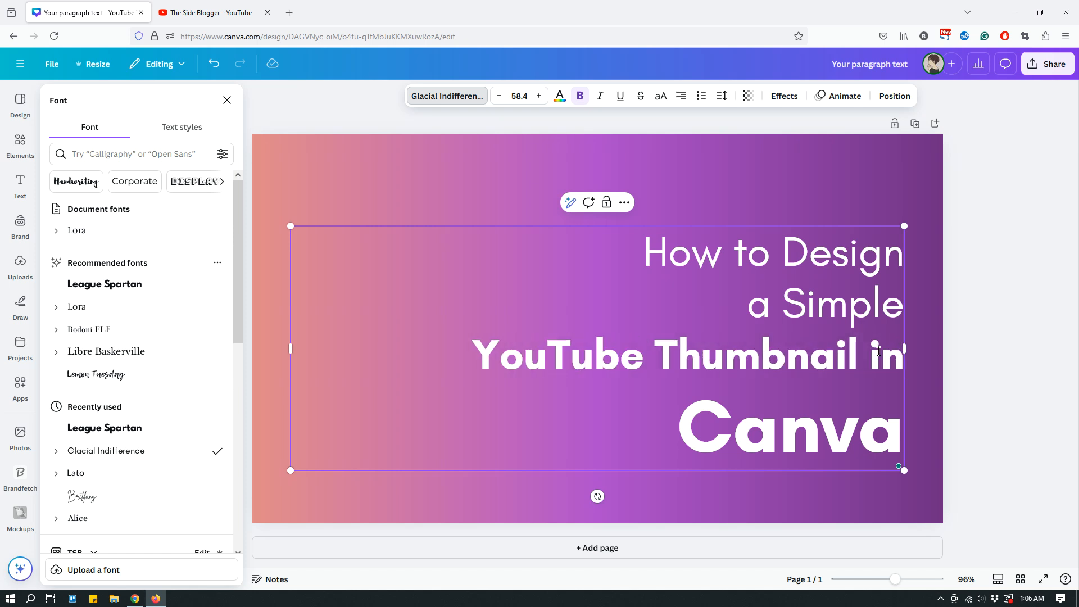
Remove the bold formatting from the word "in" at the end of the "YouTube Thumbnail" line
double_click(880, 354)
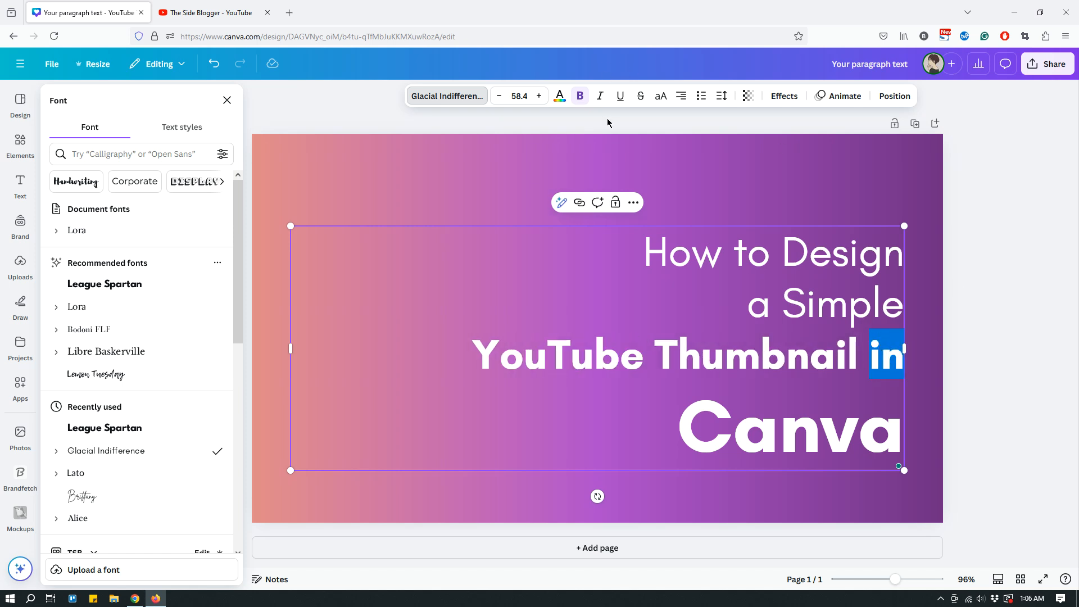
click(580, 95)
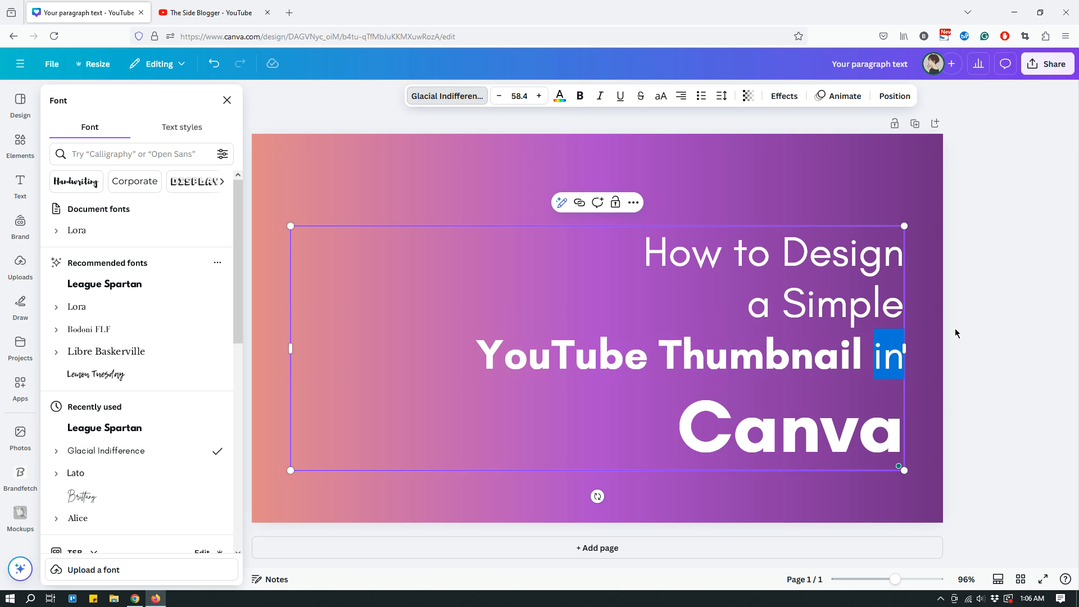
click(969, 356)
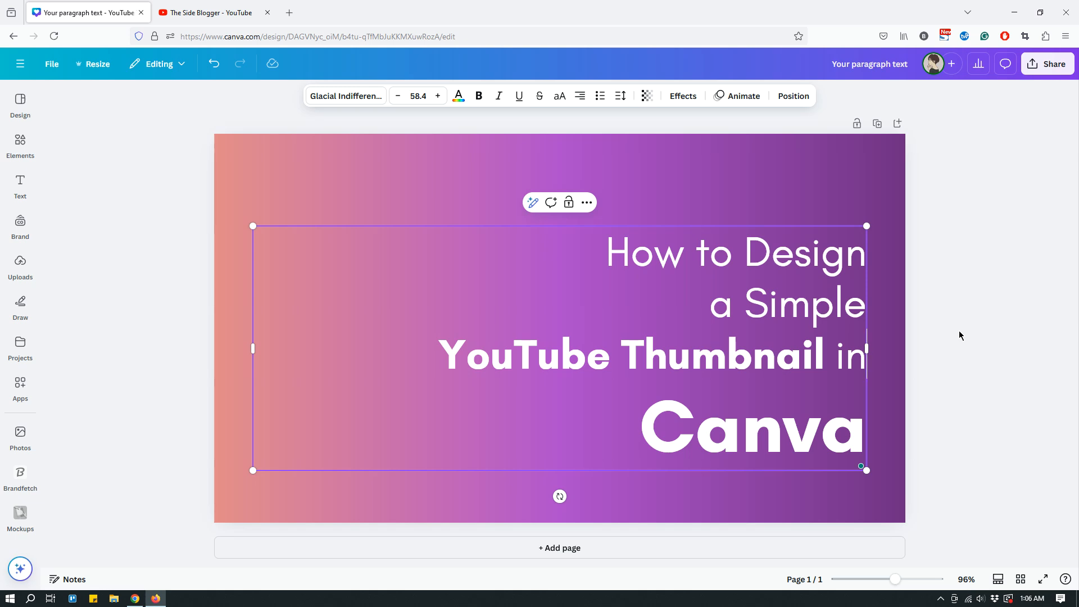
Delete "YouTube Thumbnail in" and "Canva" from the title and join the remaining text into one line, "How to Design a Simple"
double_click(721, 437)
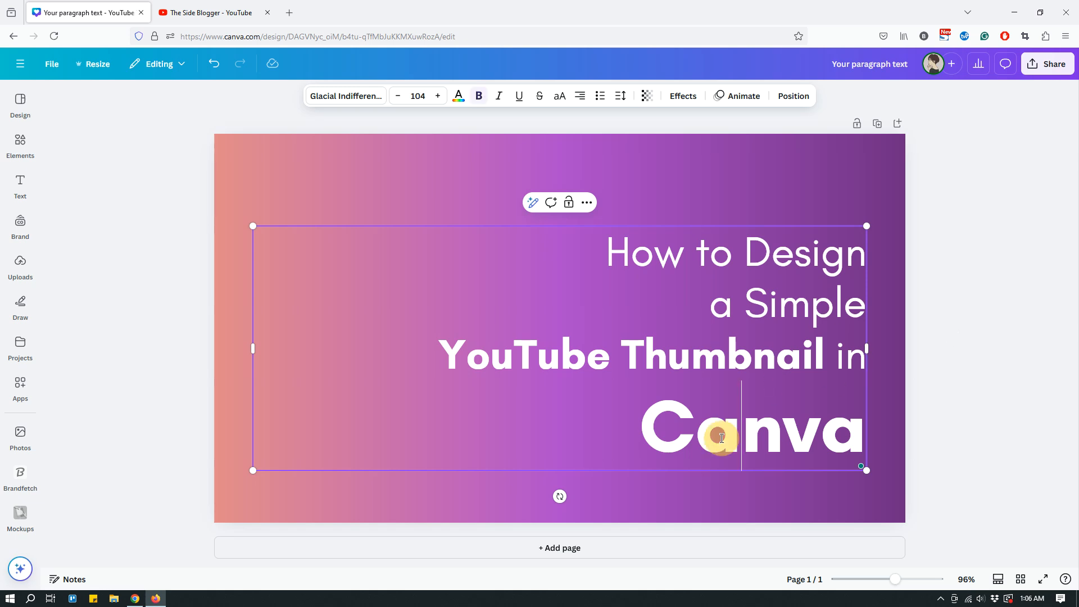
key(BackSpace)
key(BackSpace)
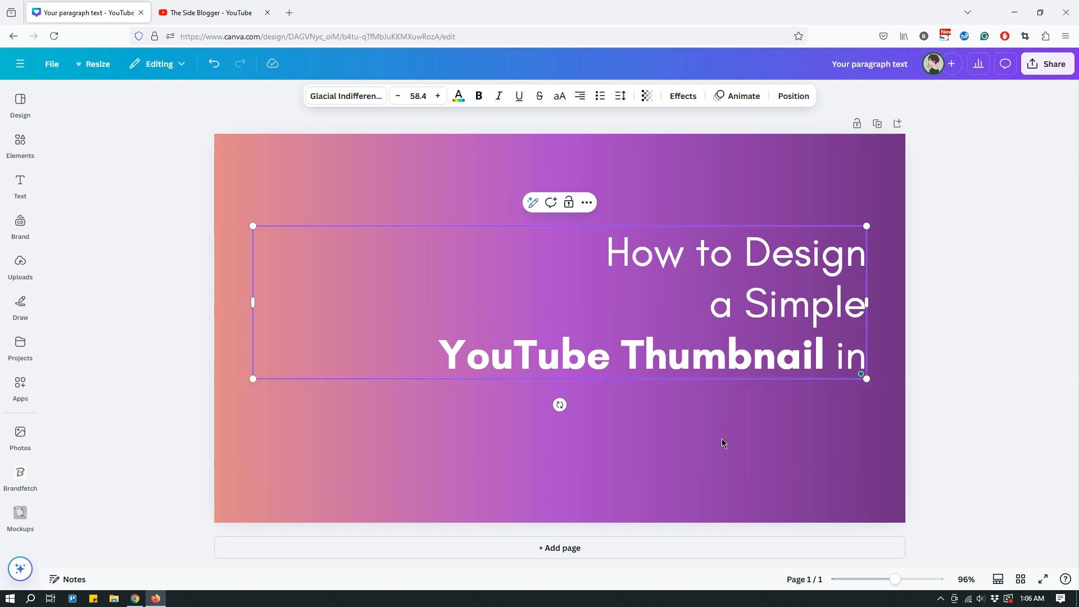
triple_click(697, 355)
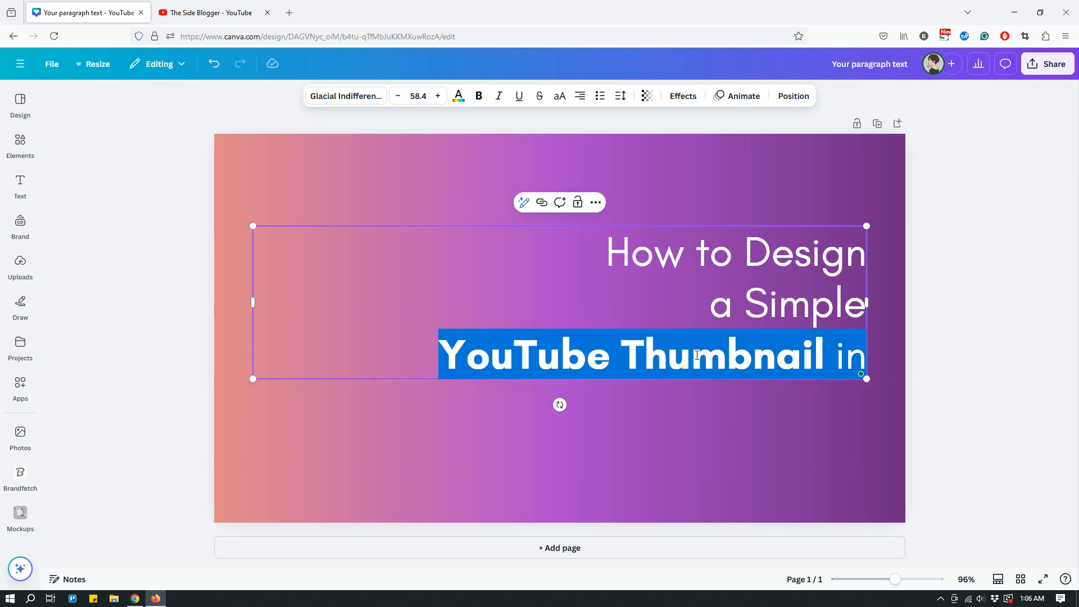
key(BackSpace)
key(BackSpace)
click(709, 303)
key(BackSpace)
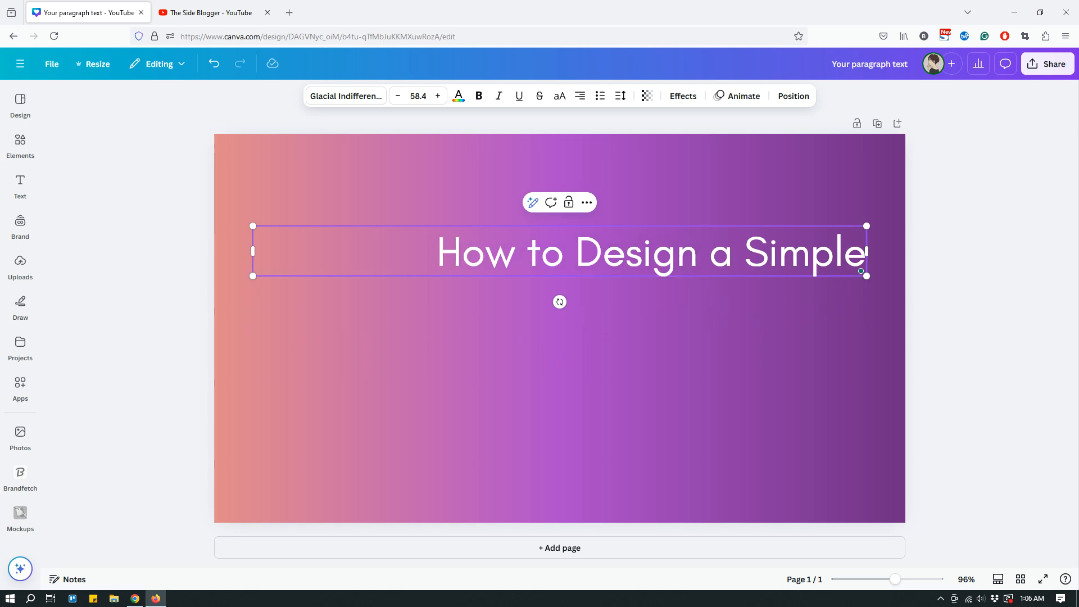
Duplicate the "How to Design a Simple" text box, place the copy directly below it and change its text to "YouTube Thumbnail"
click(947, 342)
drag(777, 256, 775, 321)
click(568, 208)
triple_click(672, 321)
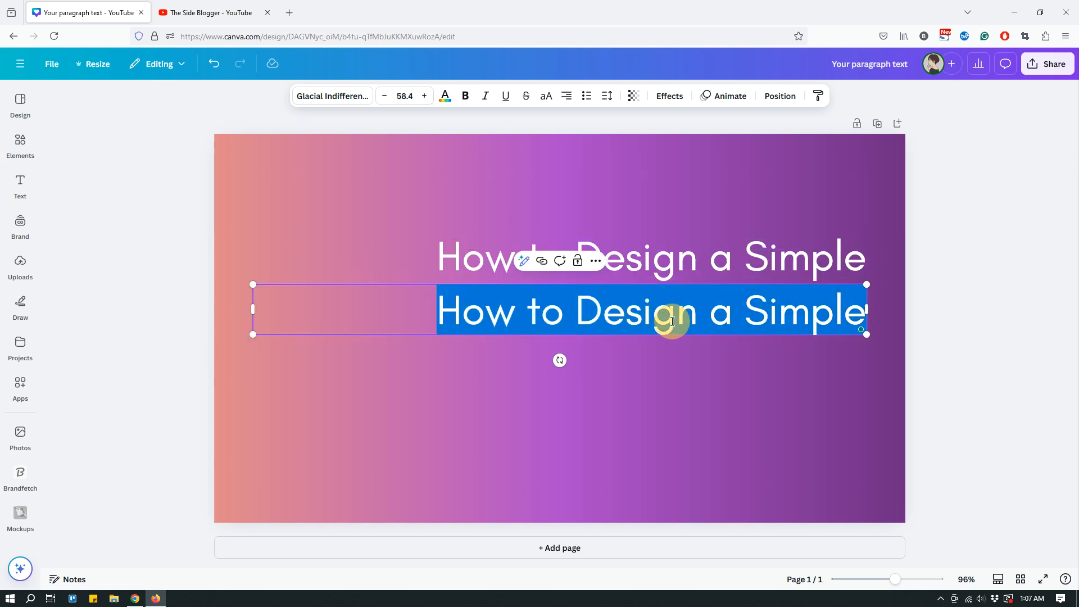
text(You)
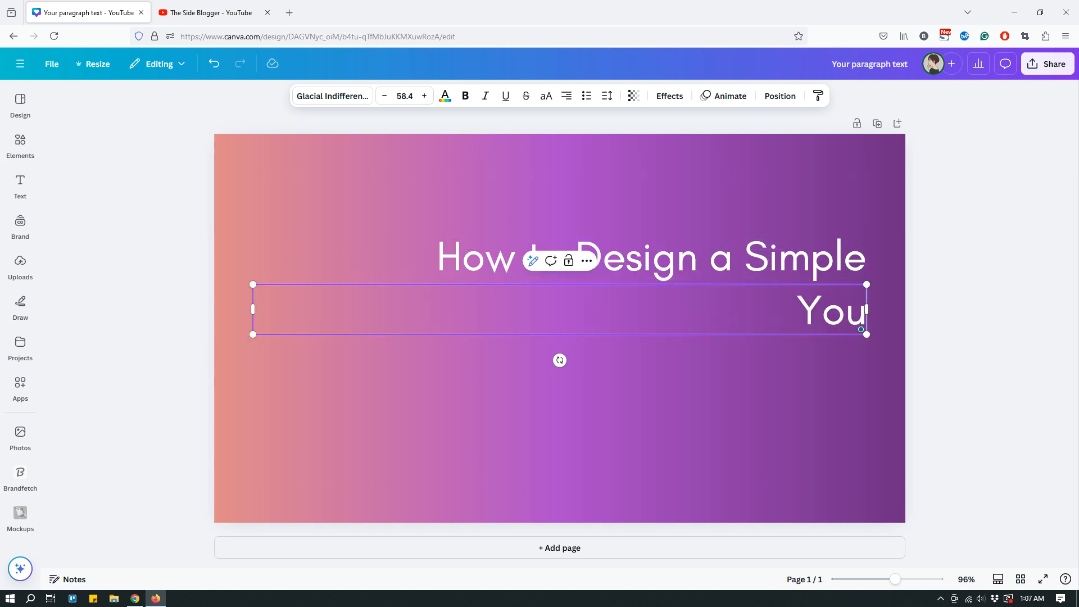
text(Tube Thumbnail)
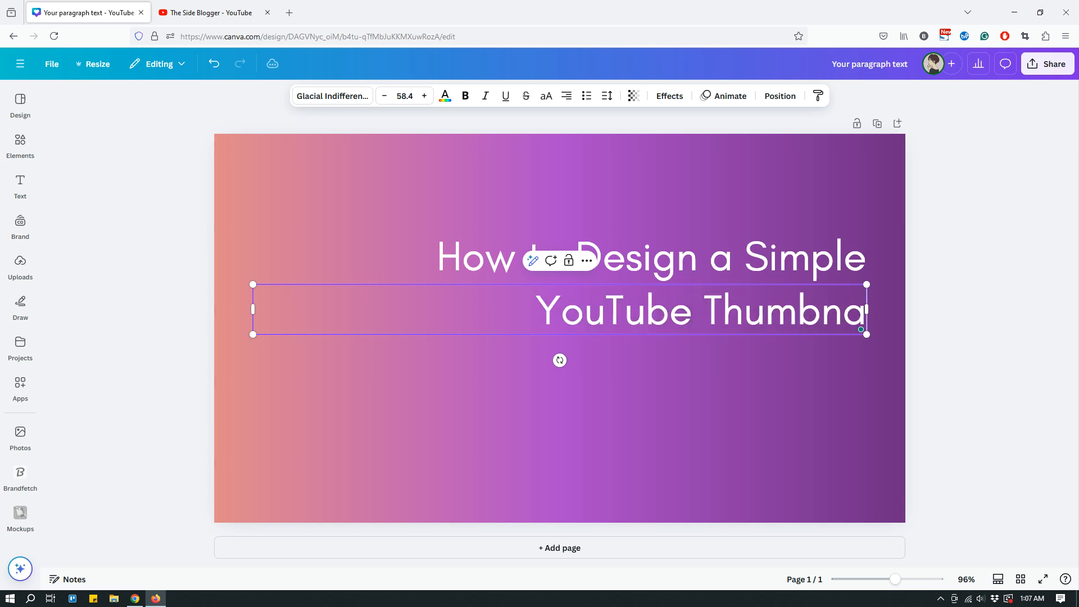
click(712, 176)
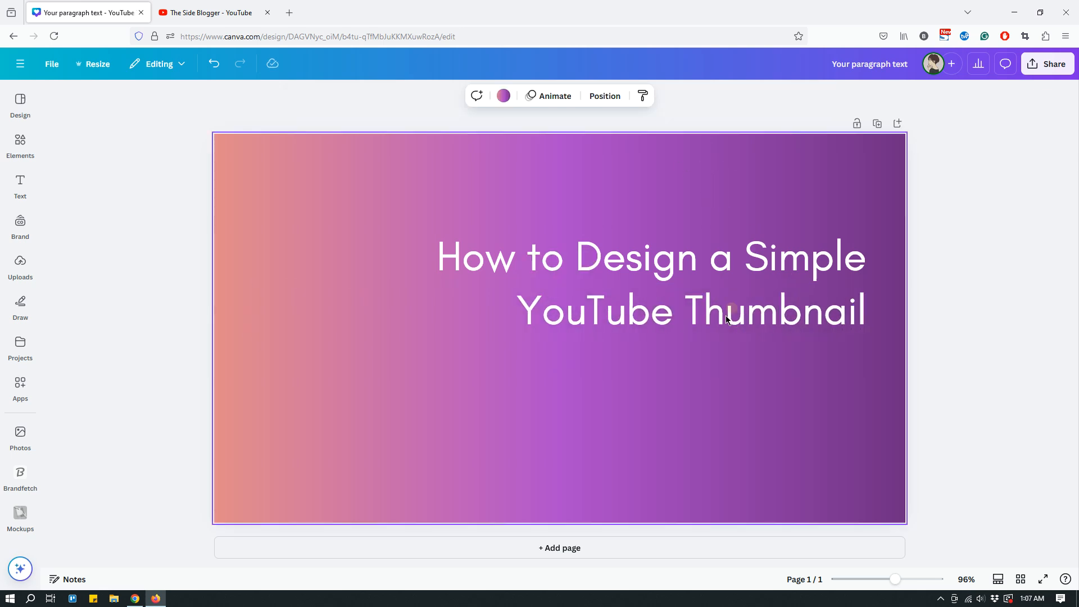
Make the "YouTube Thumbnail" text bold and enlarge its font, trying 144 before settling on 104
click(706, 290)
click(470, 96)
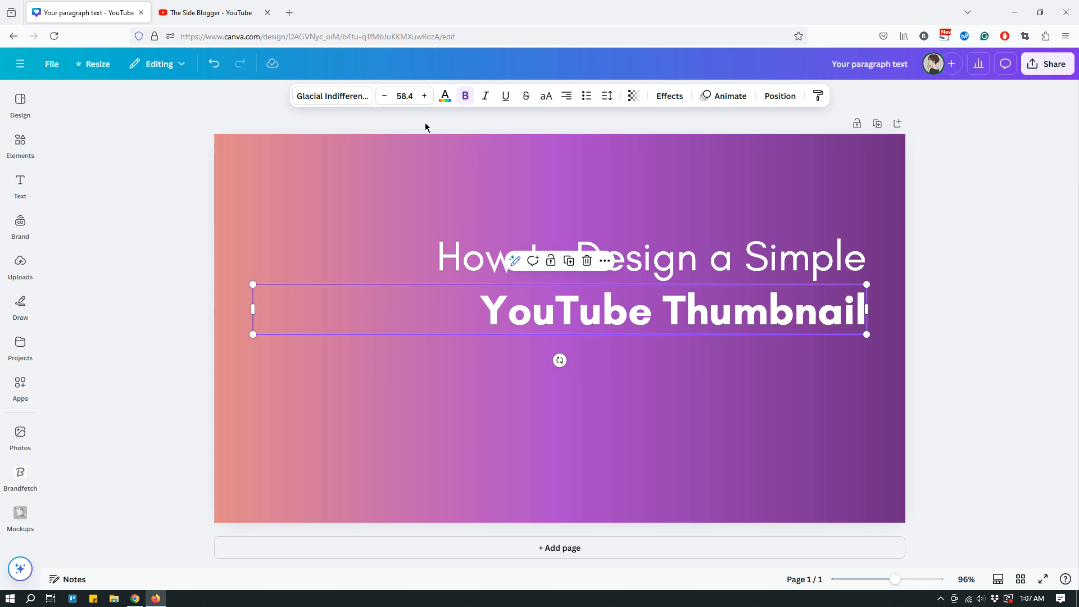
click(405, 96)
scroll(405, 301, down, 3)
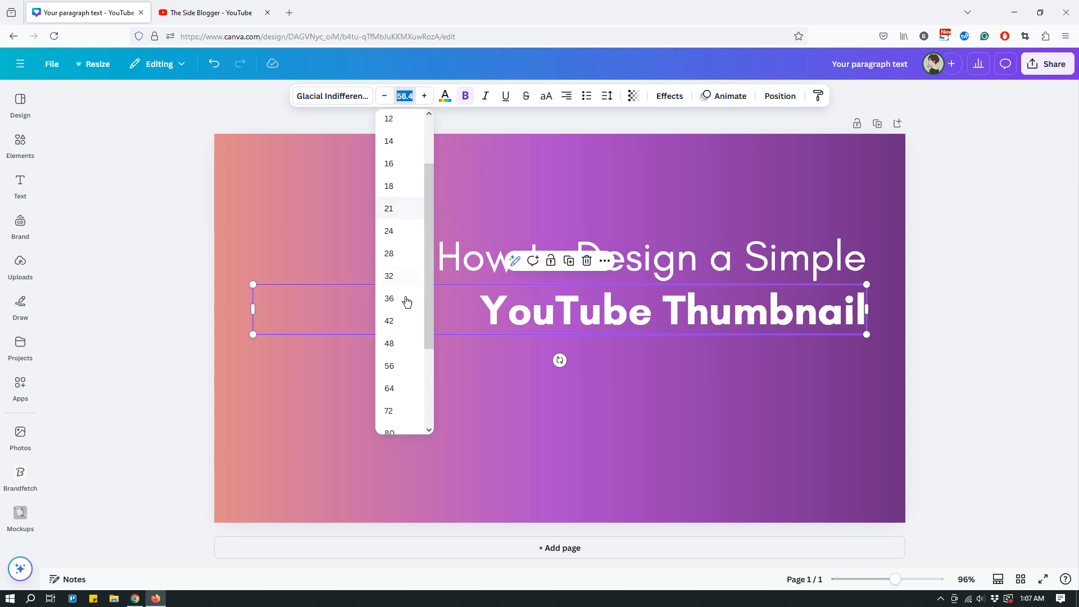
click(392, 384)
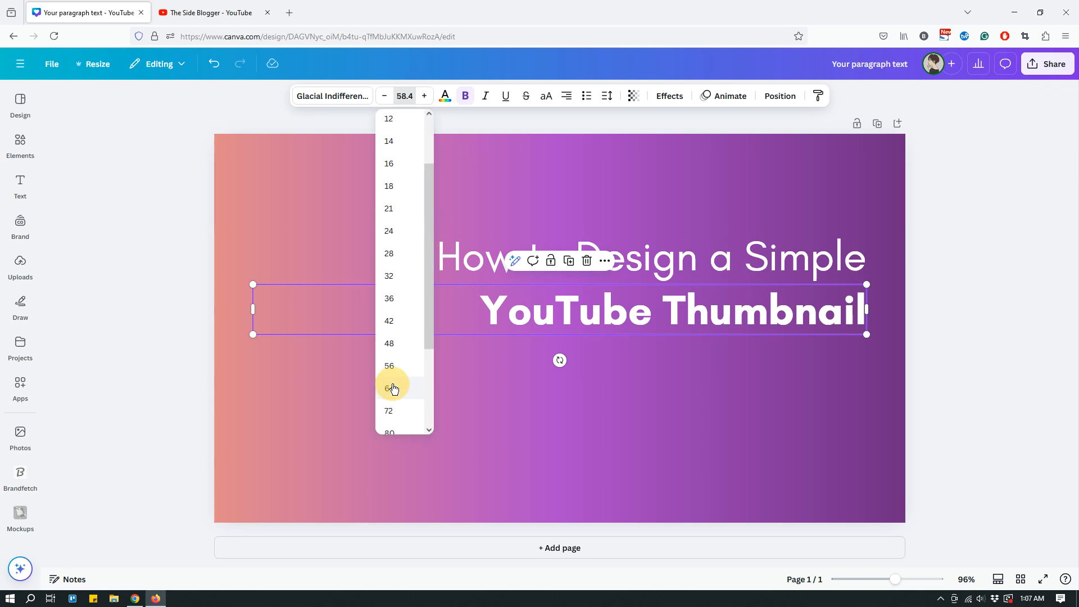
click(405, 96)
scroll(404, 325, down, 2)
click(401, 420)
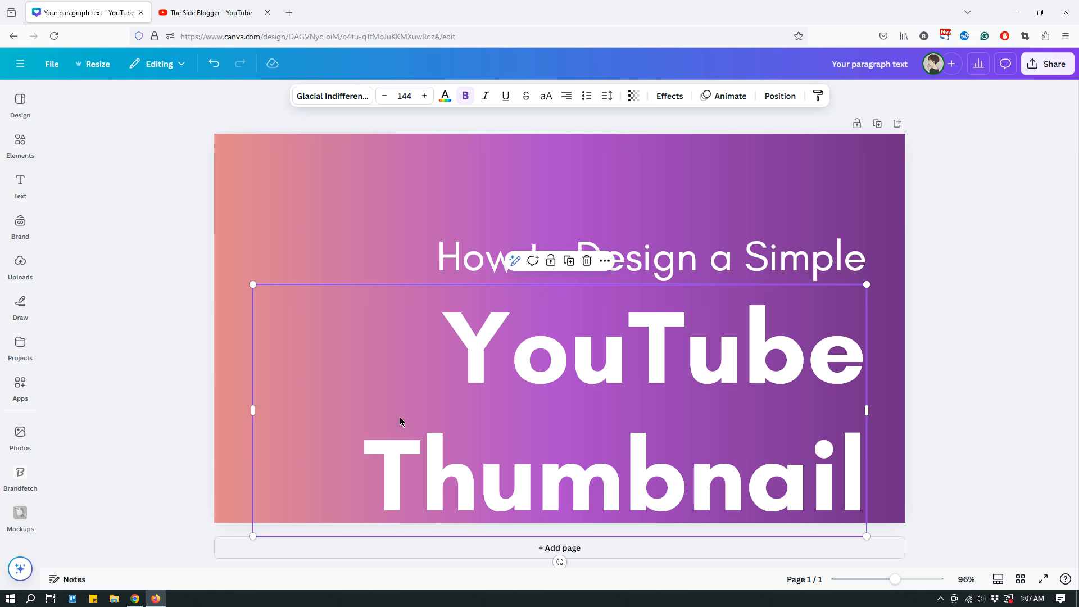
click(398, 95)
click(394, 378)
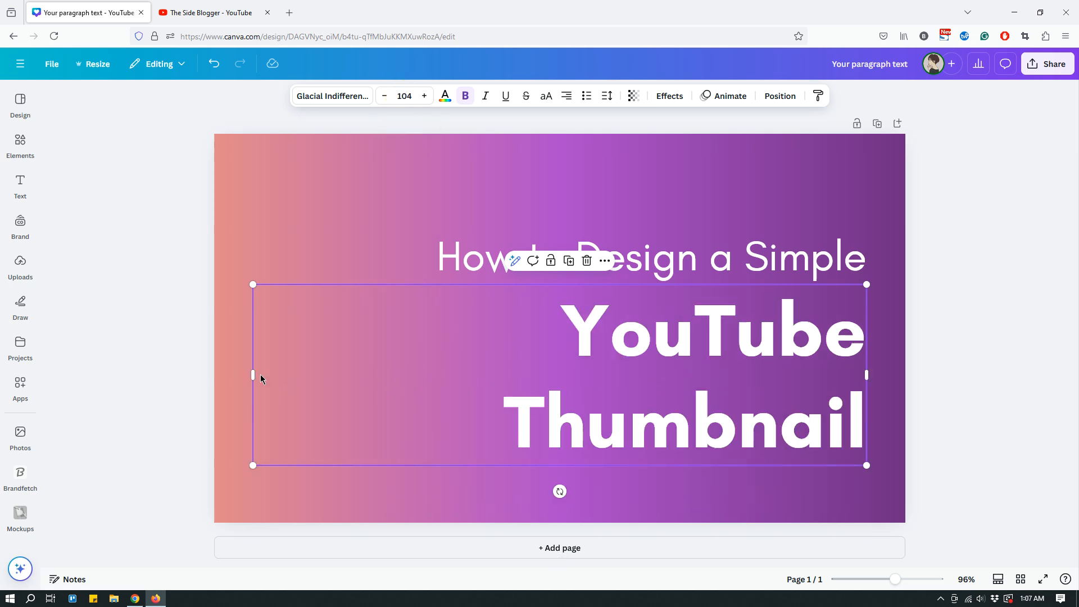
Reduce the font size of the "YouTube Thumbnail" text to 92 so it fits on a single line
mouse_move(253, 375)
mouse_down()
mouse_move(231, 377)
mouse_move(254, 375)
mouse_up()
click(384, 95)
click(385, 95)
click(384, 96)
click(385, 96)
click(384, 95)
click(384, 96)
click(384, 95)
click(384, 96)
click(384, 96)
click(384, 95)
click(385, 95)
click(384, 95)
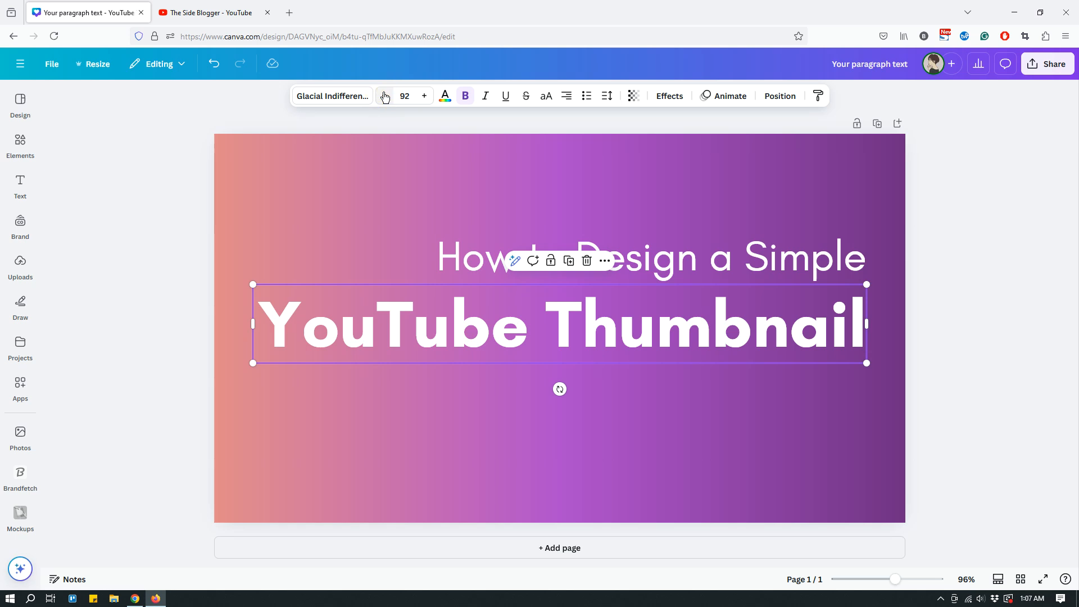
click(959, 207)
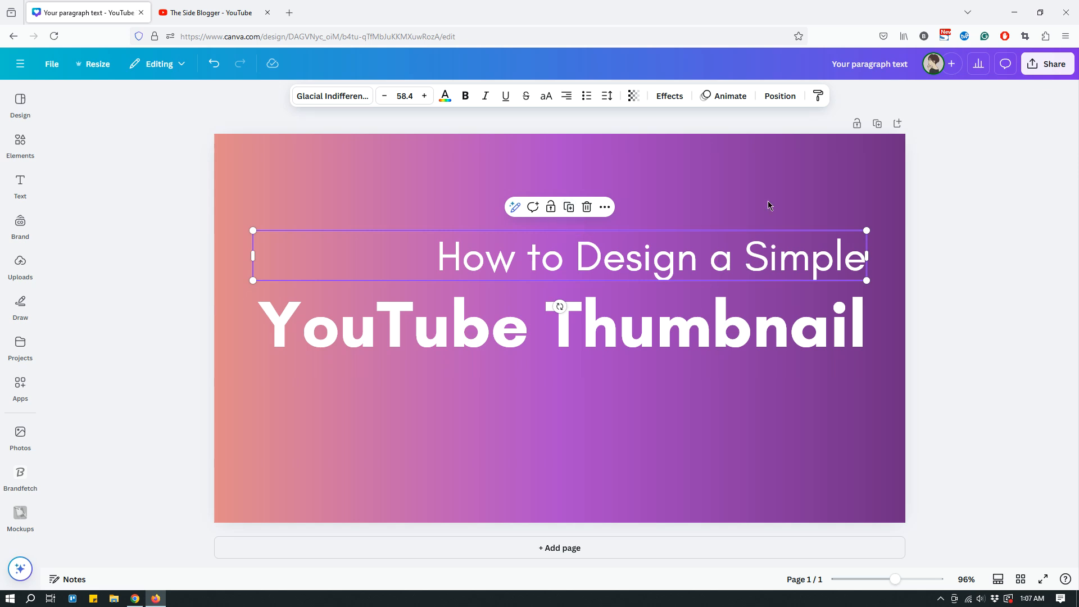
Duplicate the "How to Design a Simple" text box, place the copy below "YouTube Thumbnail" and change its text to "in"
click(568, 207)
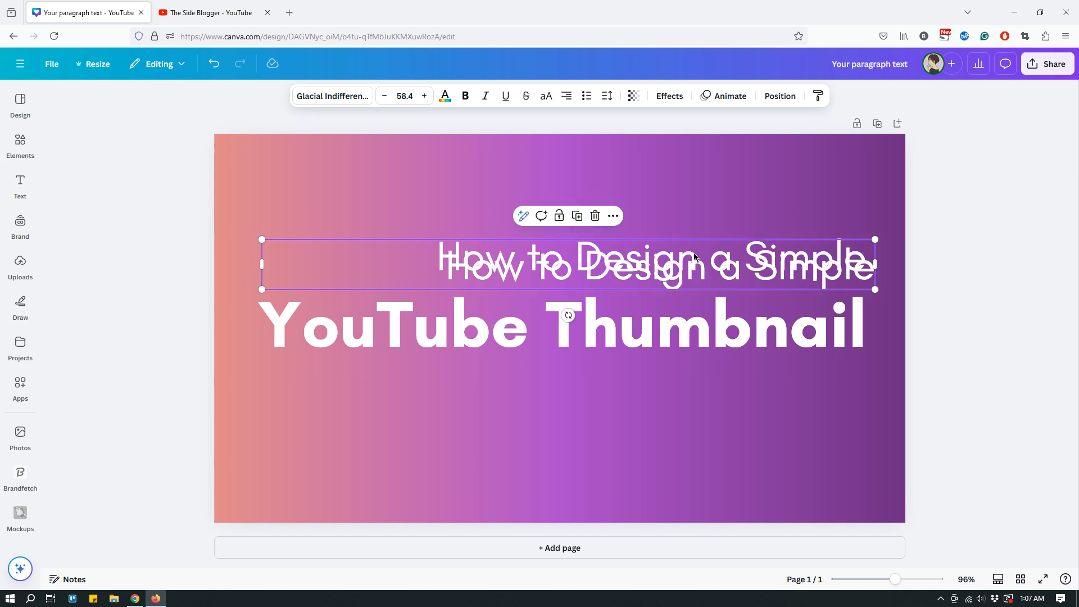
drag(703, 281, 693, 387)
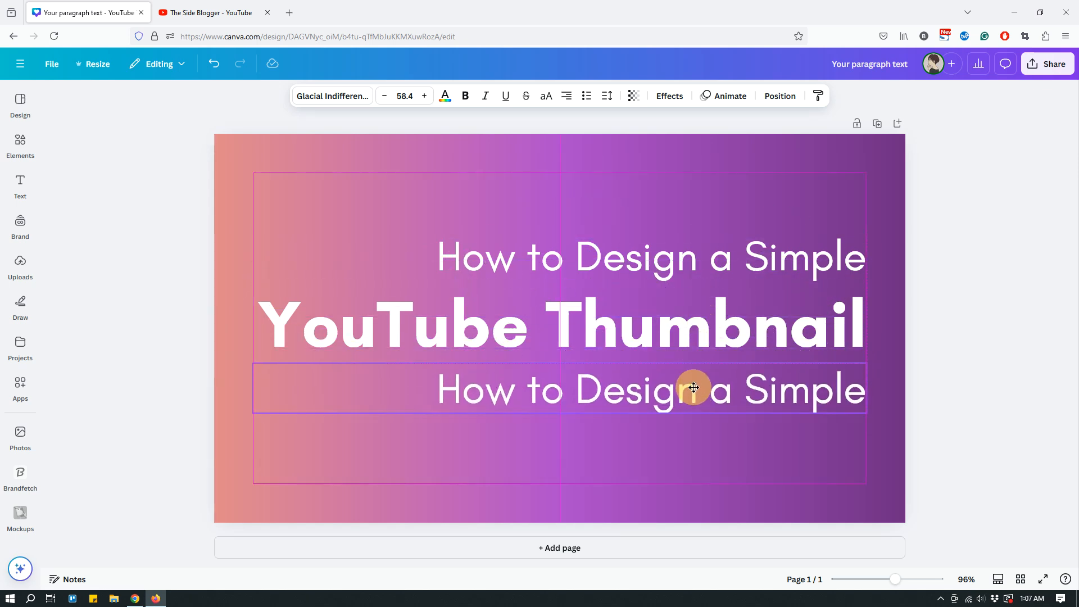
triple_click(694, 387)
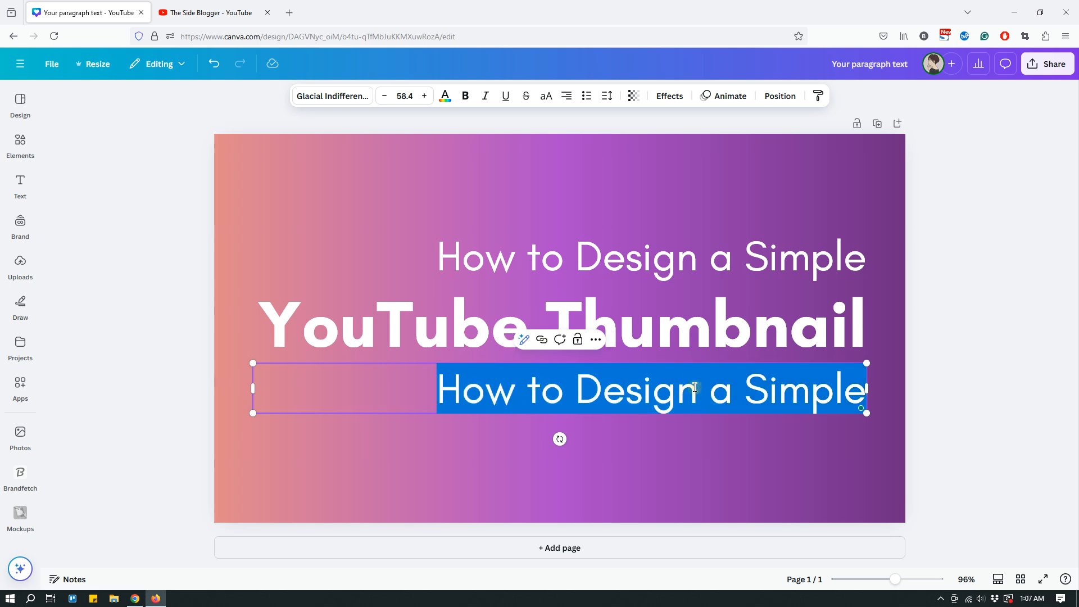
text(om)
key(BackSpace)
key(BackSpace)
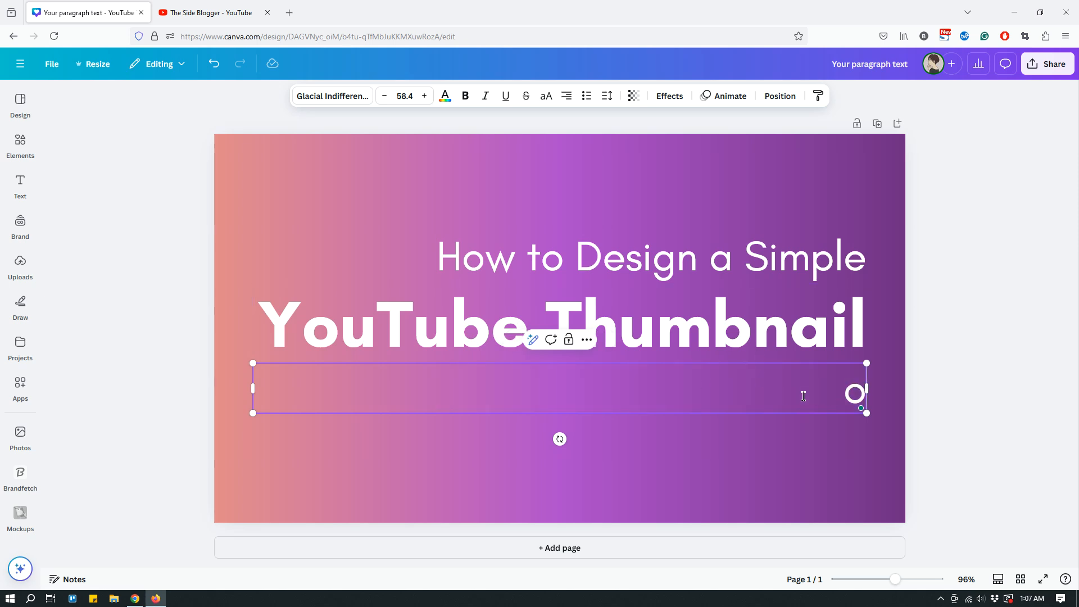
text(in)
click(952, 315)
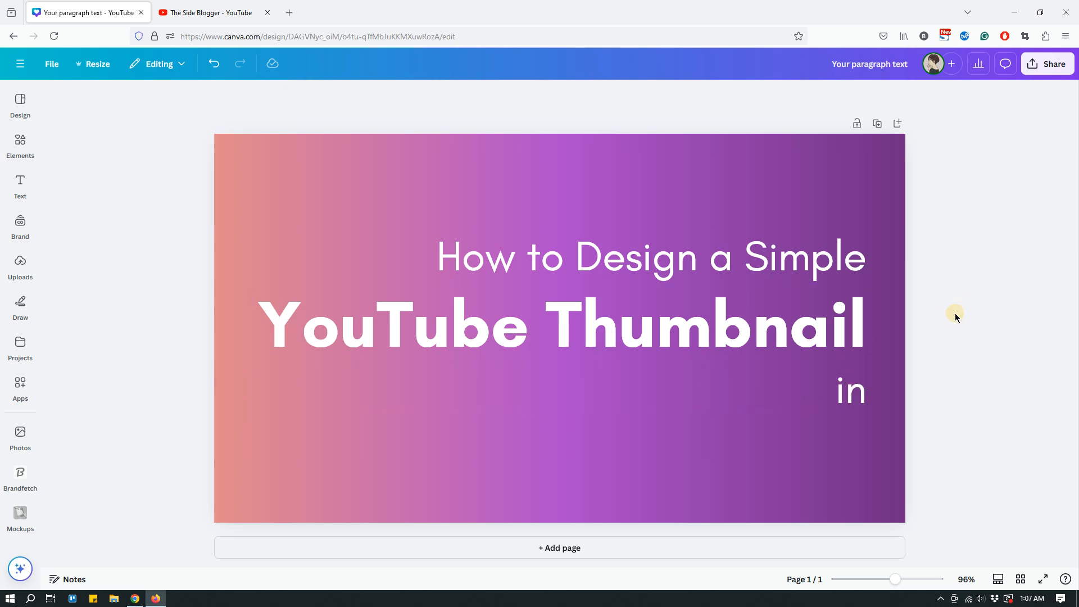
Make the word "in" italic and reduce its font size well below that of the "How to Design a Simple" line
click(852, 365)
click(485, 96)
click(383, 96)
click(384, 95)
click(384, 95)
click(384, 95)
click(383, 95)
click(383, 96)
click(384, 96)
click(384, 95)
click(383, 95)
click(384, 95)
click(383, 95)
click(816, 158)
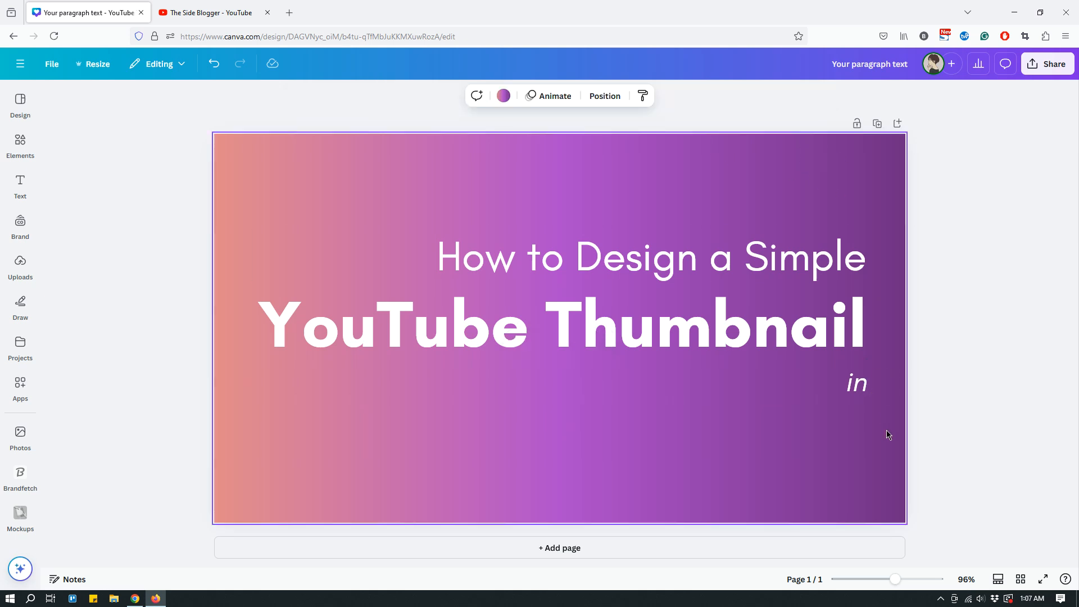
Move "in" up and "How to Design a Simple" down so both sit closer to "YouTube Thumbnail"
drag(860, 392, 859, 375)
click(828, 265)
drag(828, 265, 828, 275)
drag(852, 378, 852, 376)
Duplicate the "YouTube Thumbnail" text box, place the copy below "in" and change its text to "Canva"
click(831, 334)
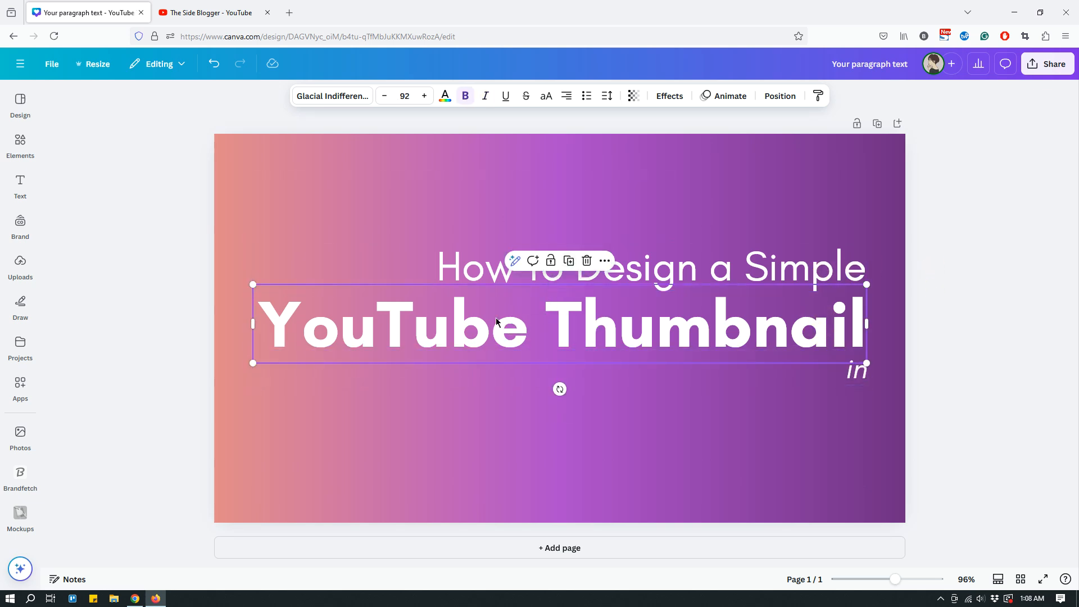
click(571, 261)
drag(727, 338, 708, 429)
double_click(708, 429)
triple_click(708, 430)
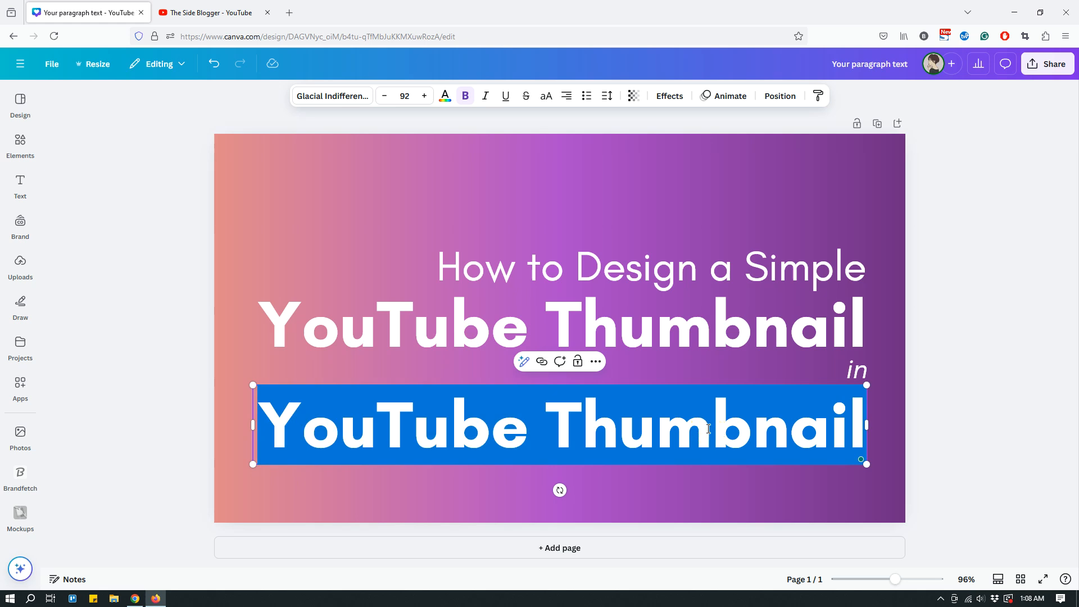
text(Canva)
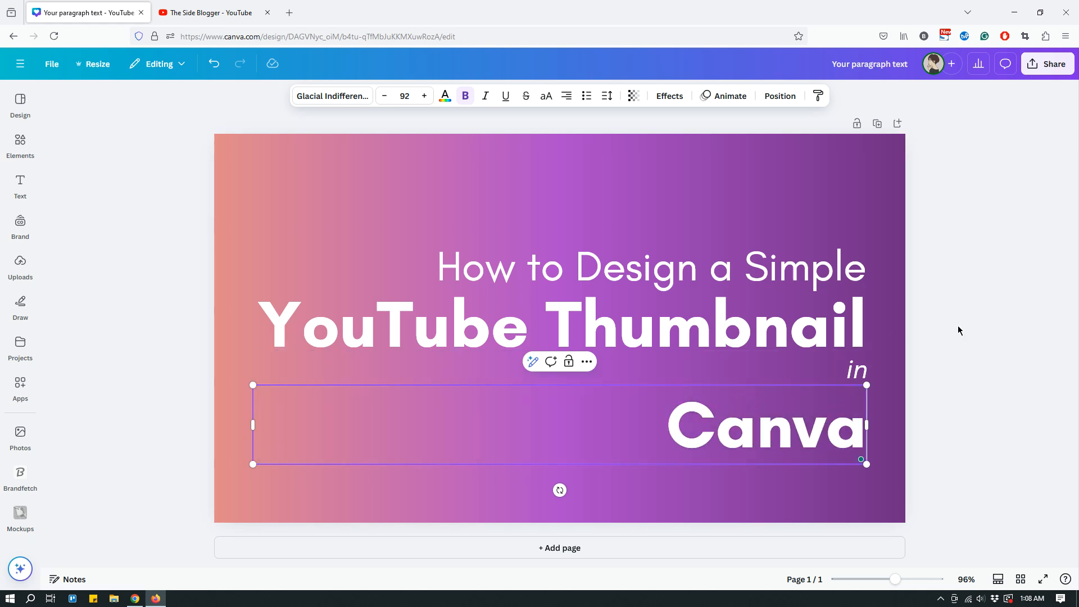
click(958, 330)
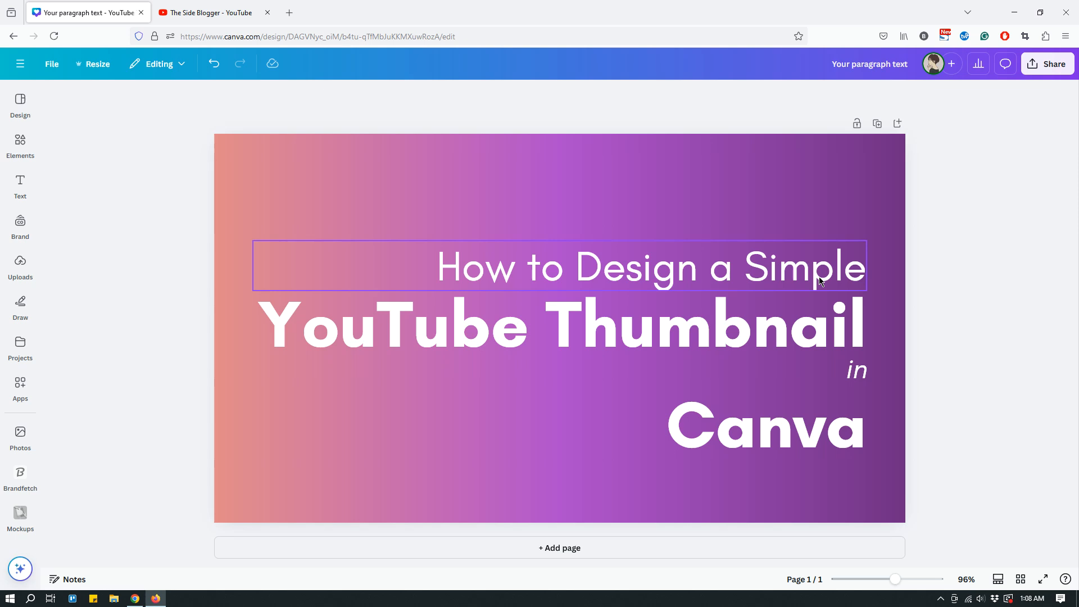
Break the "YouTube Thumbnail" text into two lines, with "Thumbnail" on the second line
click(552, 331)
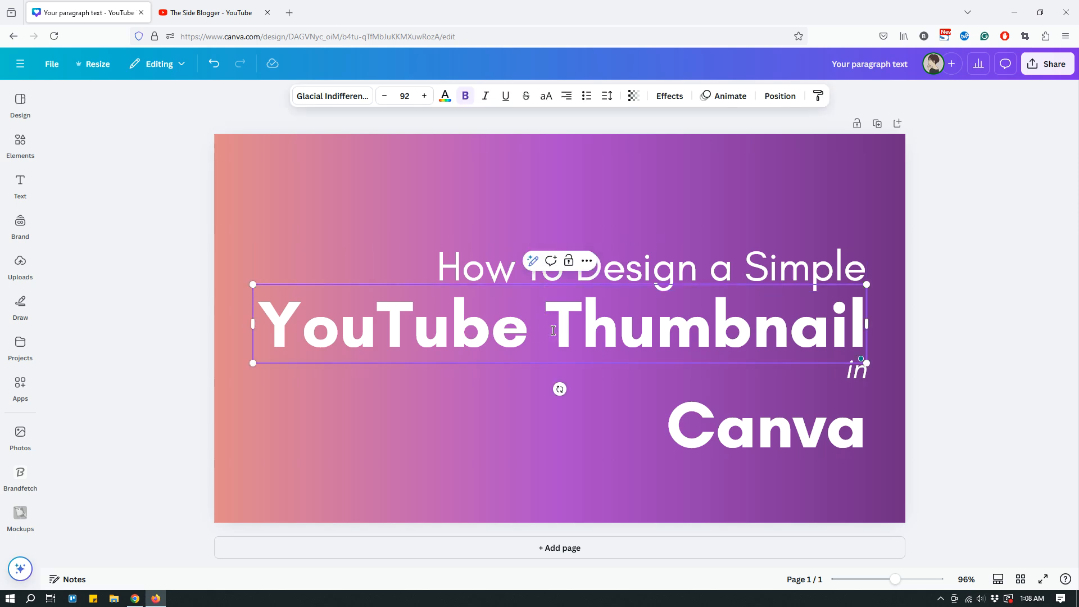
key(Return)
click(956, 215)
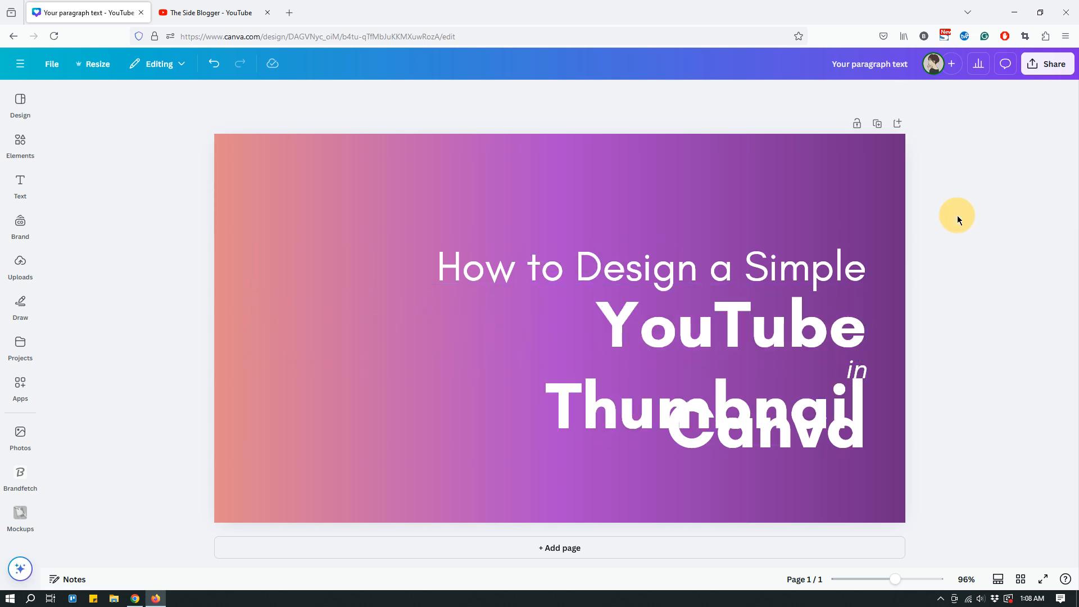
Move "How to Design a Simple" and "YouTube Thumbnail" up, then reduce the line spacing of "YouTube Thumbnail" to 0.97
drag(831, 262, 833, 222)
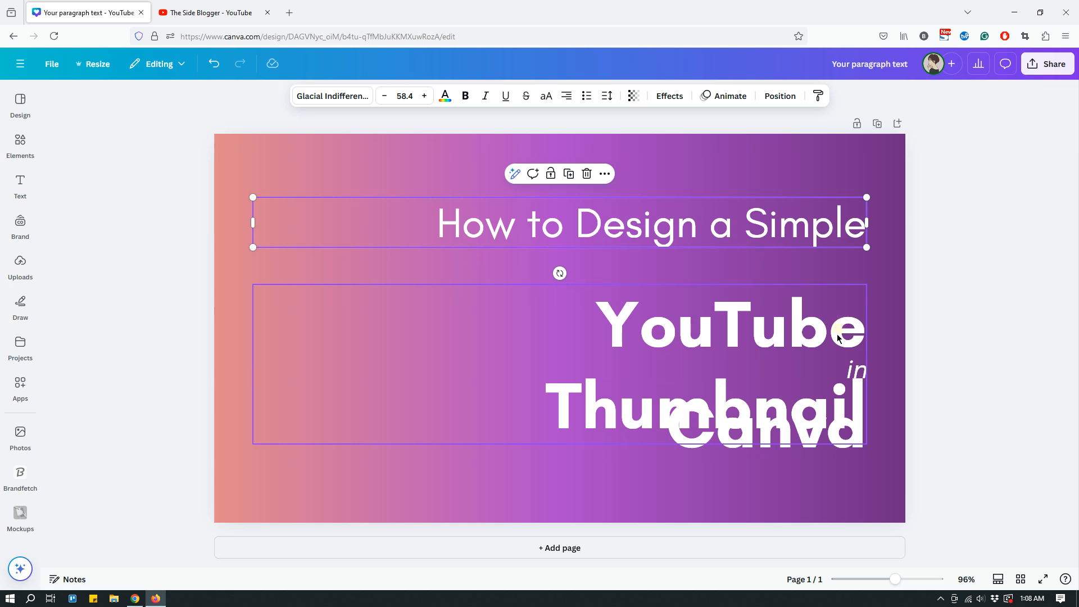
drag(831, 315, 837, 305)
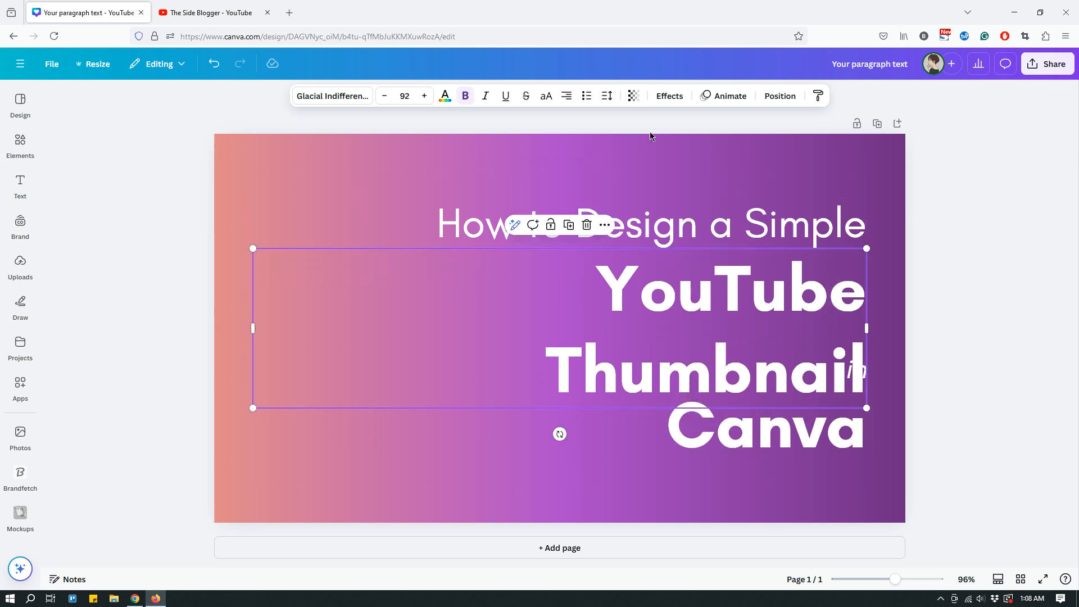
click(606, 97)
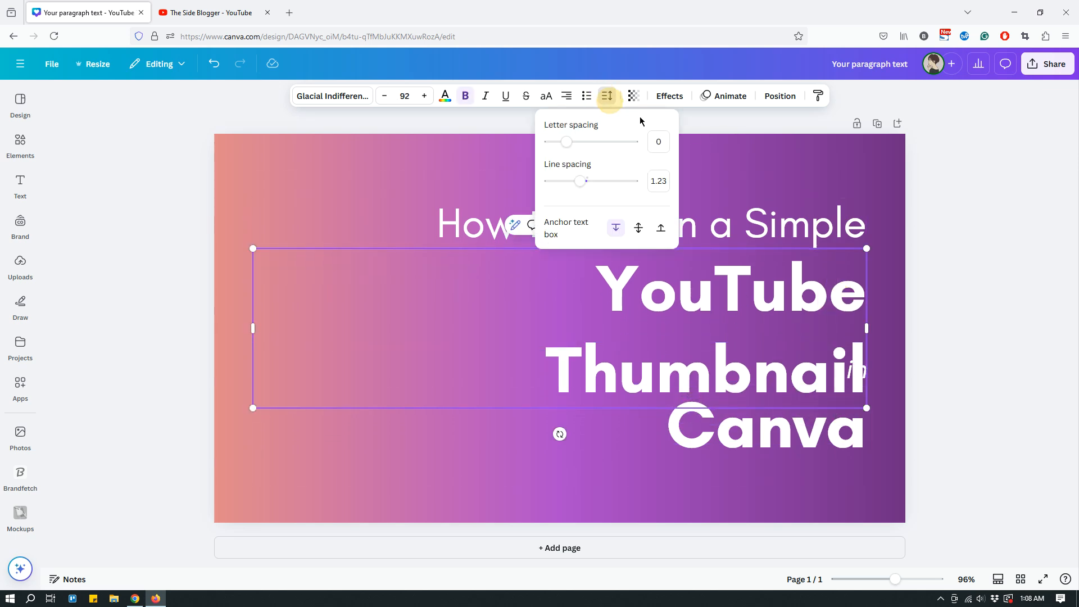
drag(585, 181, 568, 183)
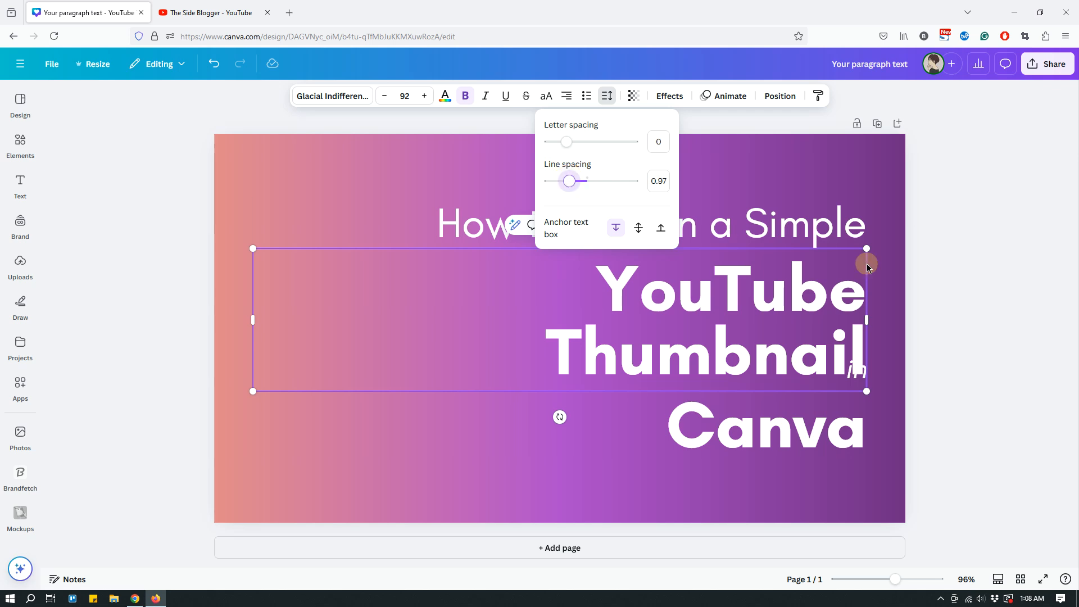
Reposition the title lines vertically so "in" sits between "Thumbnail" and "Canva" and all the lines are closely stacked without overlapping
click(882, 435)
drag(843, 430, 842, 448)
drag(841, 390, 839, 424)
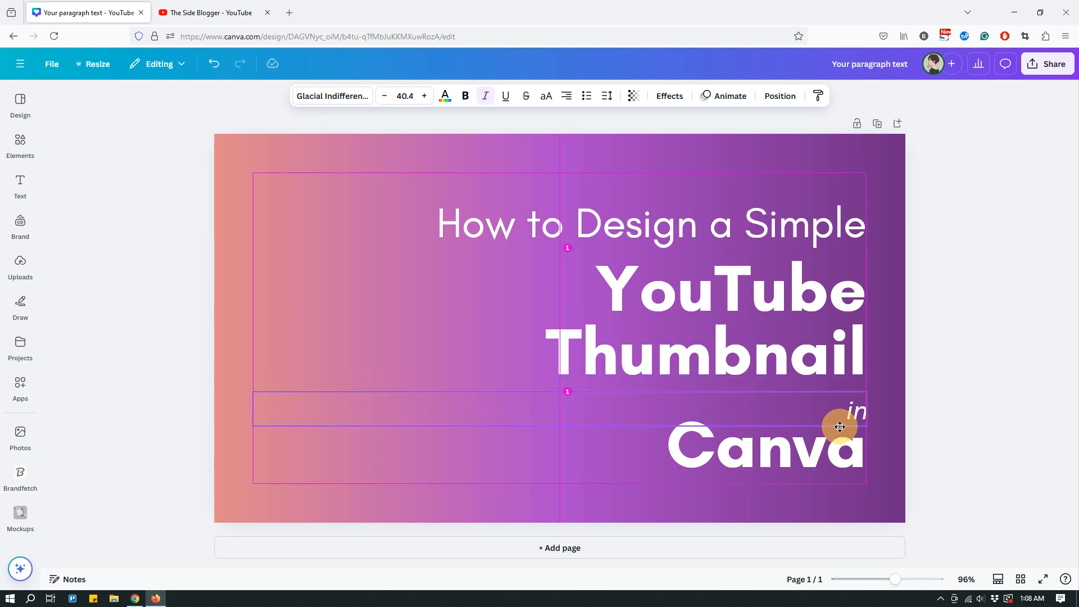
click(827, 360)
drag(827, 360, 828, 367)
drag(798, 233, 798, 247)
click(949, 294)
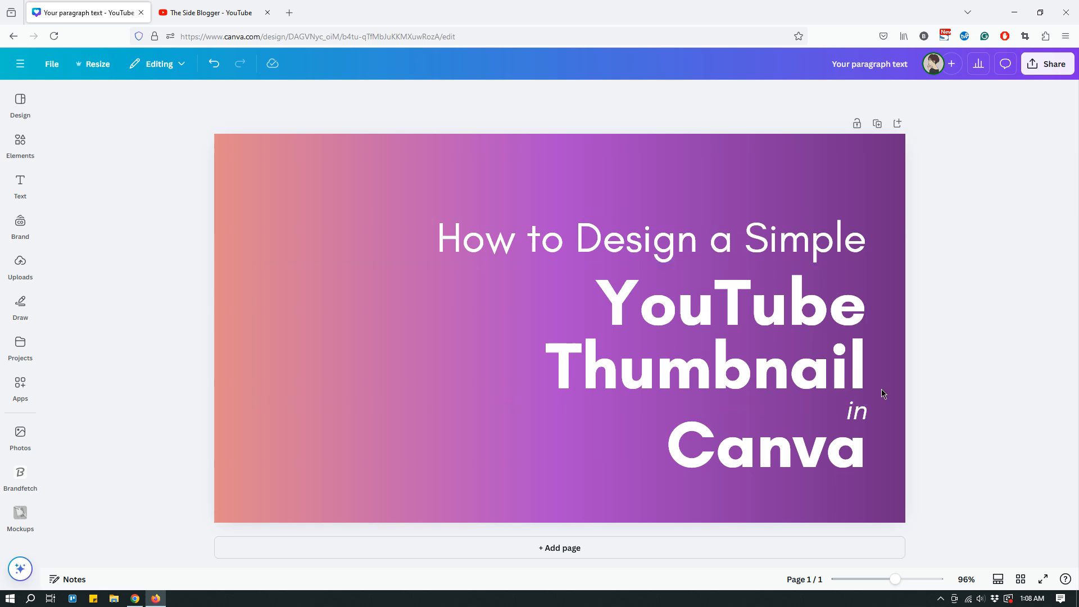
Select all the title text boxes together and move them up toward the thumbnail's upper edge
drag(972, 488, 819, 247)
drag(836, 352, 832, 297)
click(959, 299)
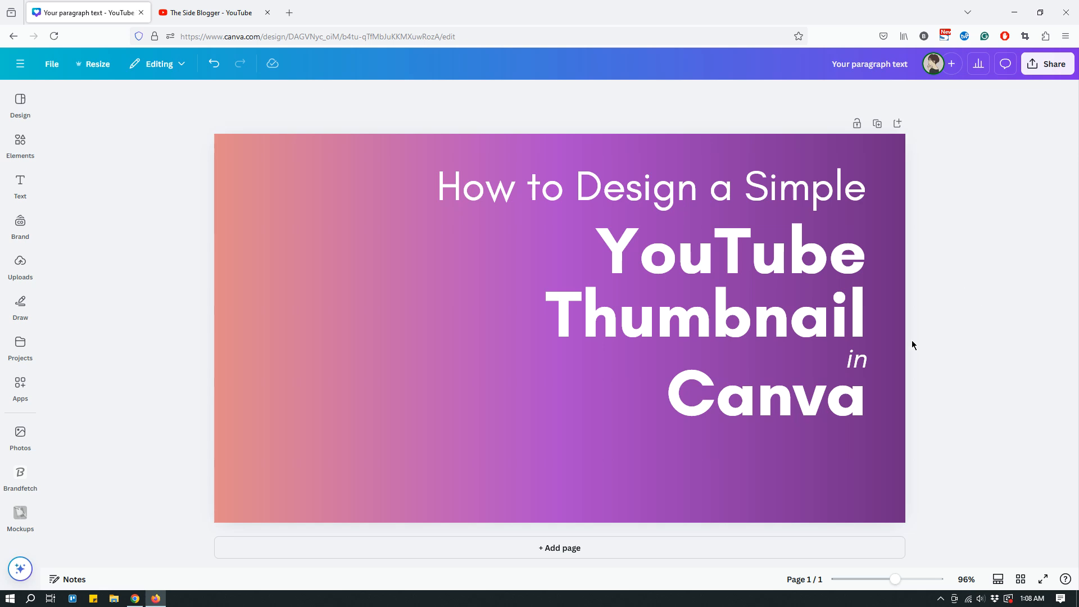
click(268, 478)
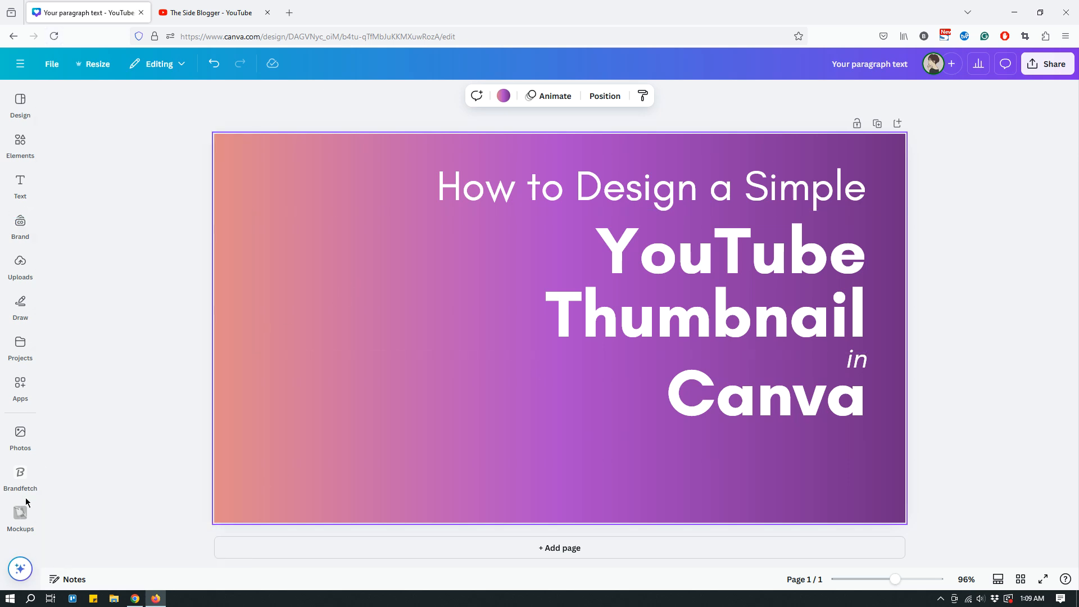
click(21, 477)
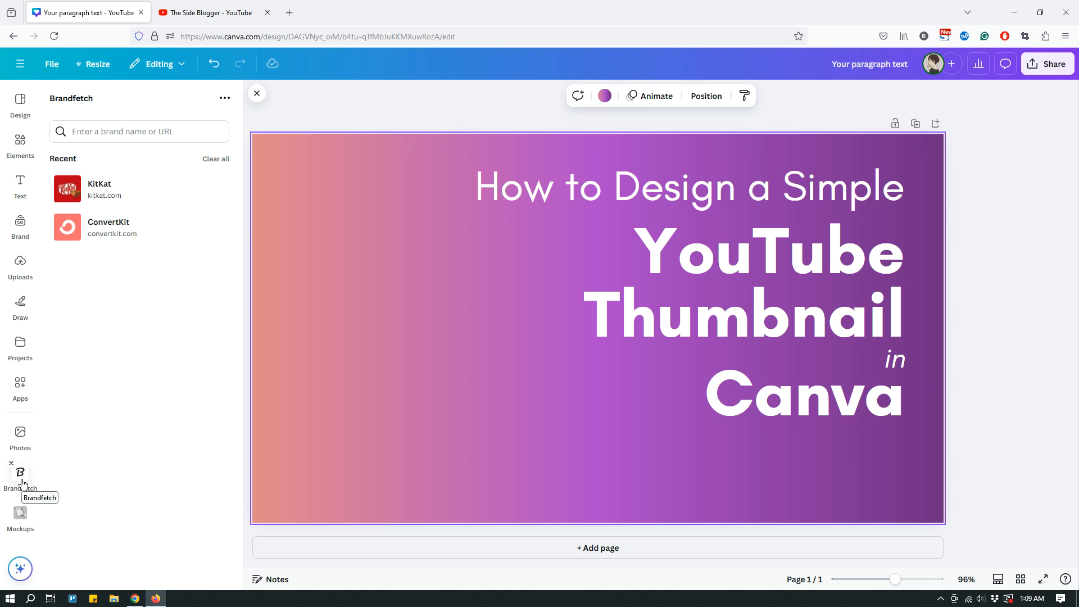
click(18, 395)
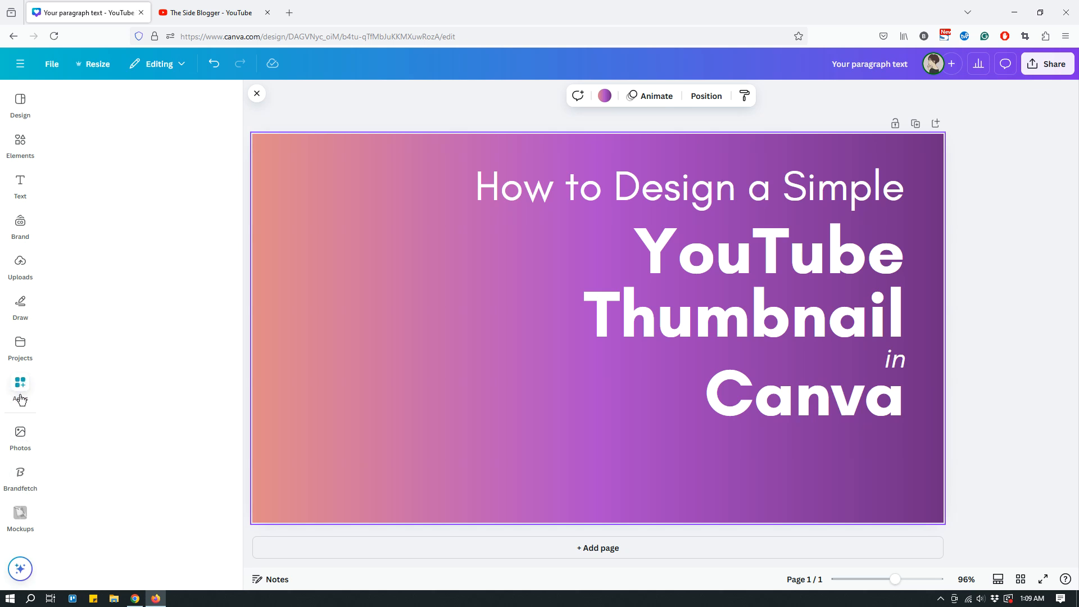
click(87, 106)
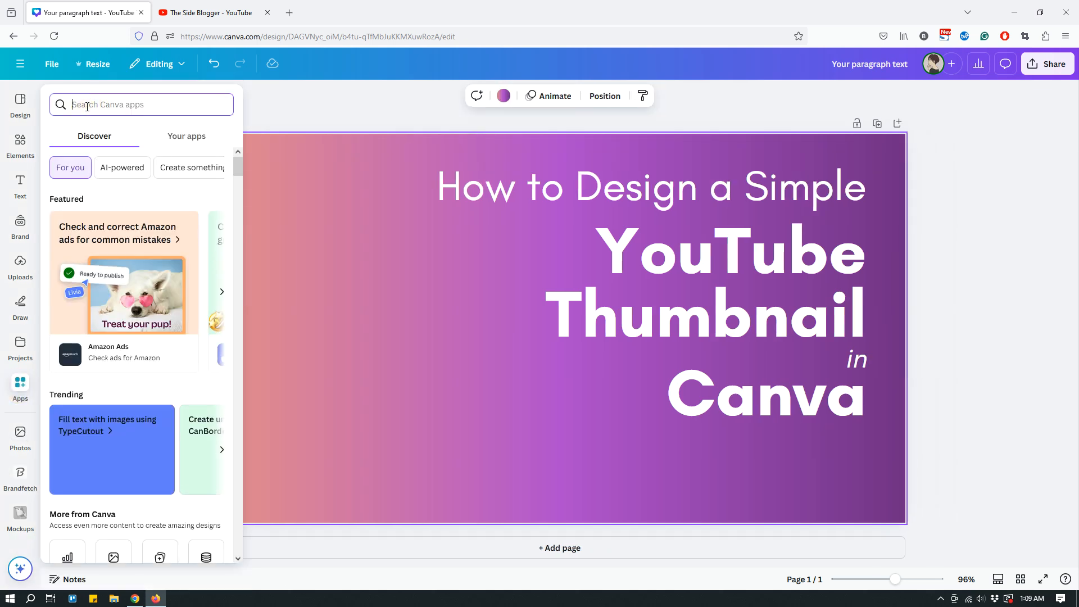
text(c)
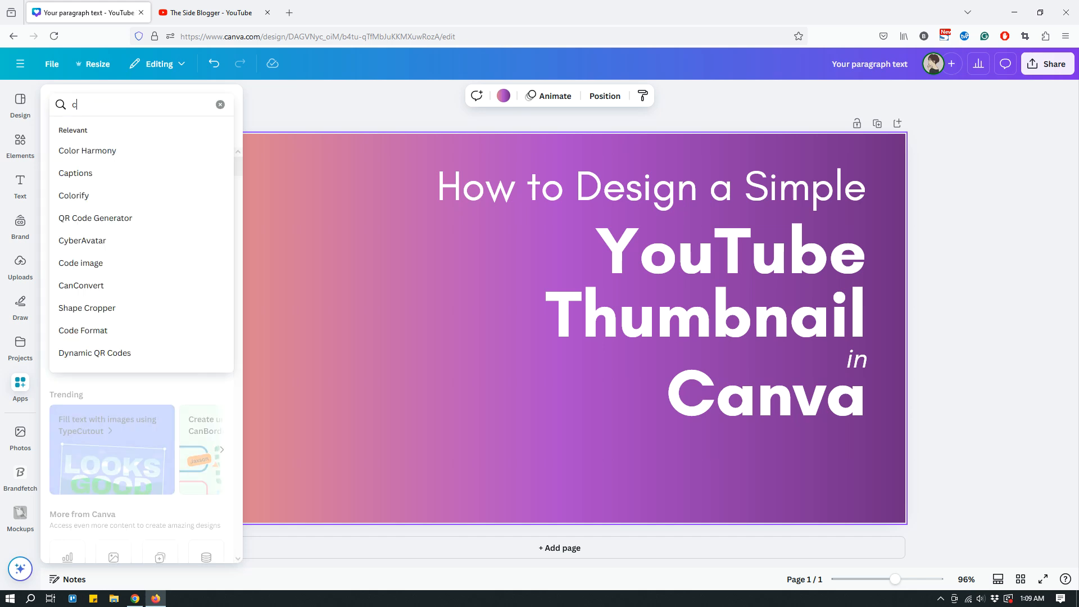
text(anva)
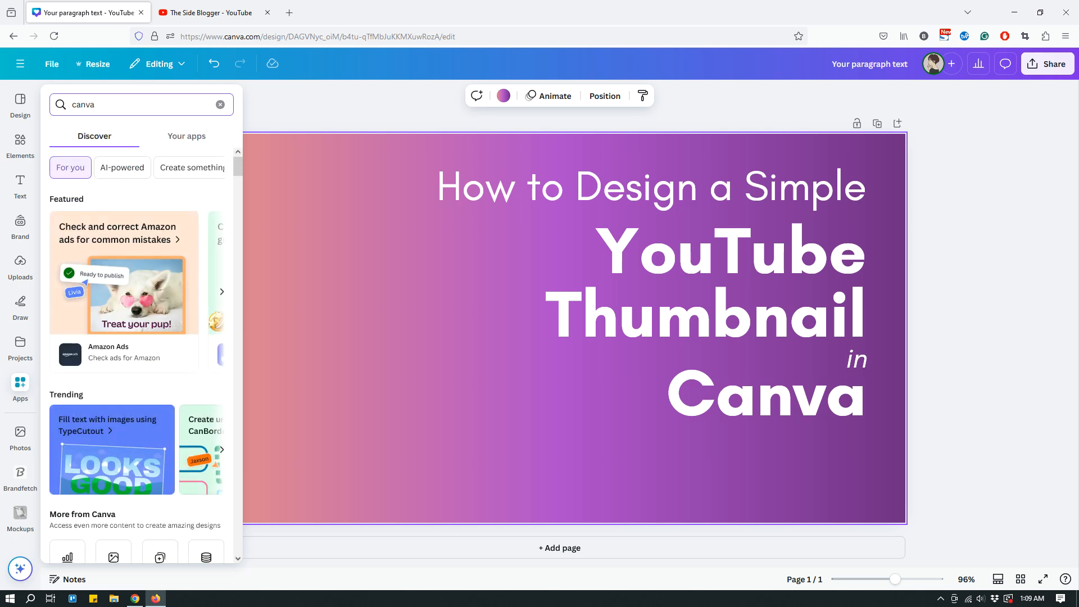
key(Return)
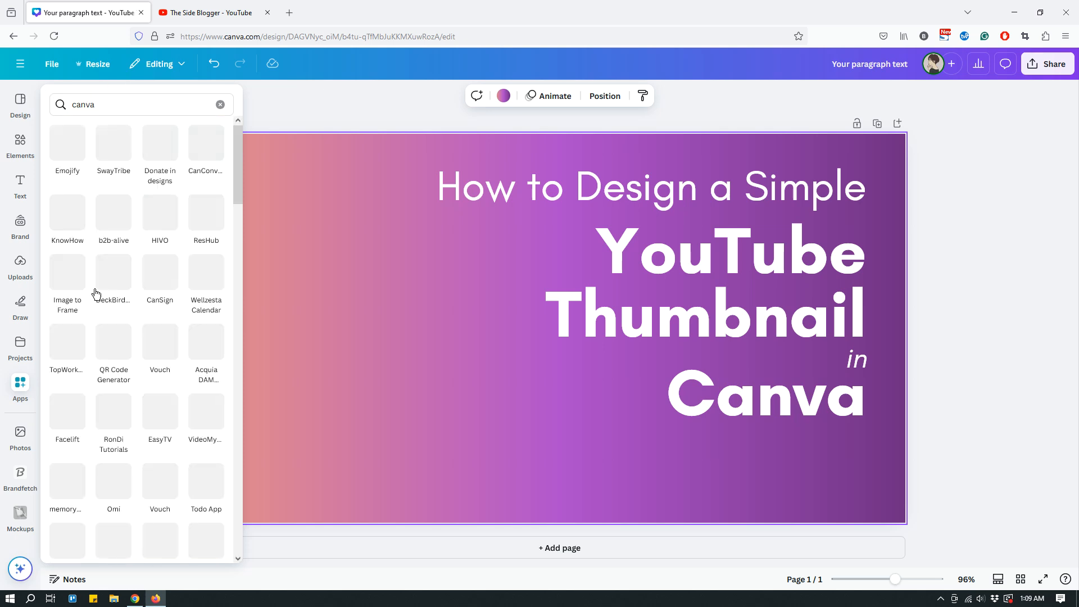
Search the available apps for "brandfetch" and open the Brandfetch app
click(89, 105)
double_click(89, 105)
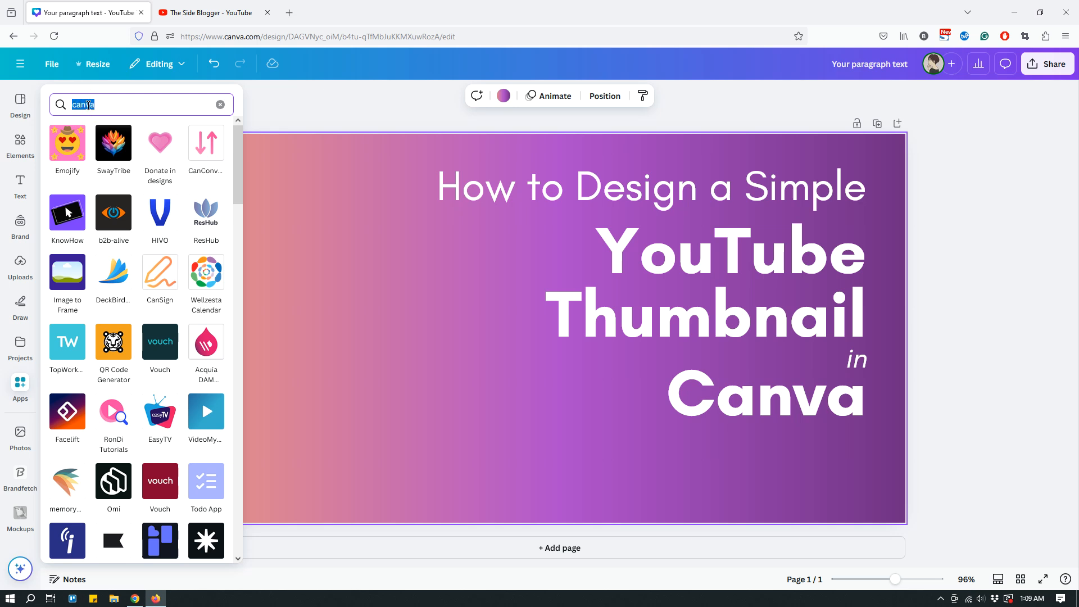
text(brandfet)
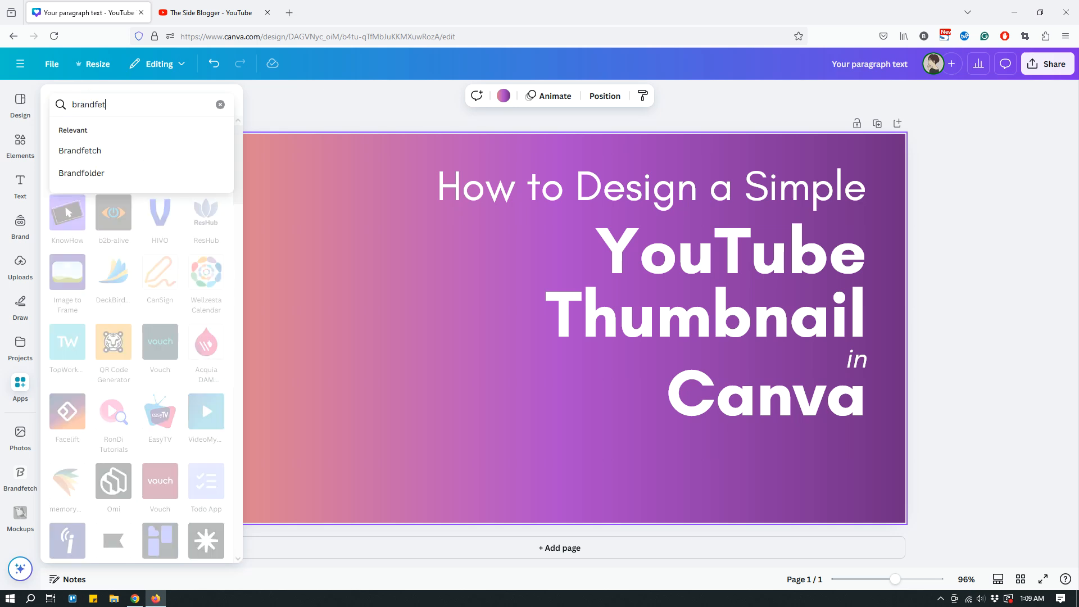
text(ch)
key(Return)
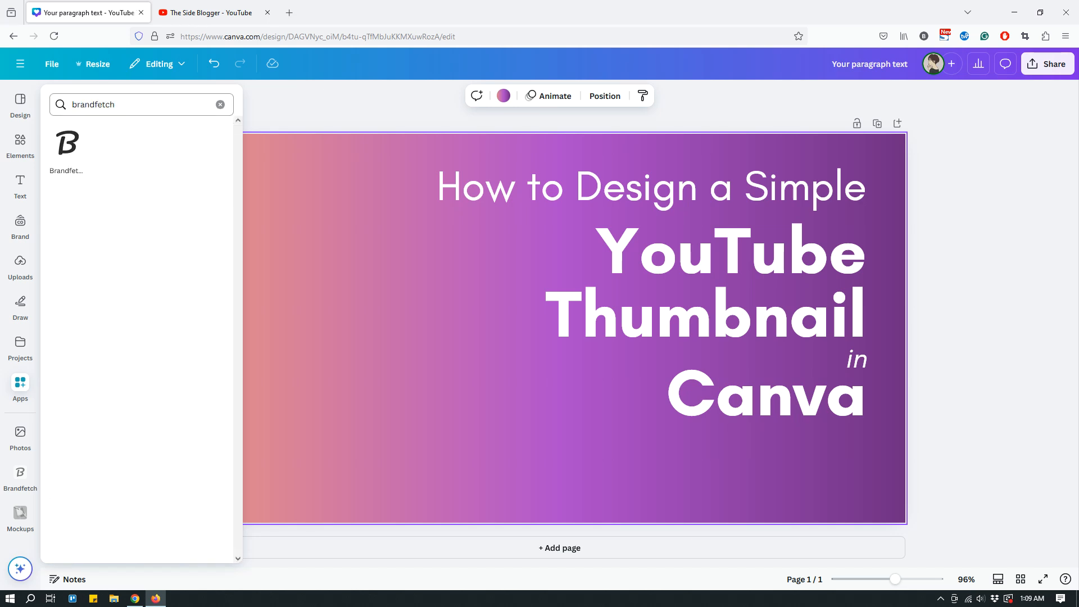
click(67, 141)
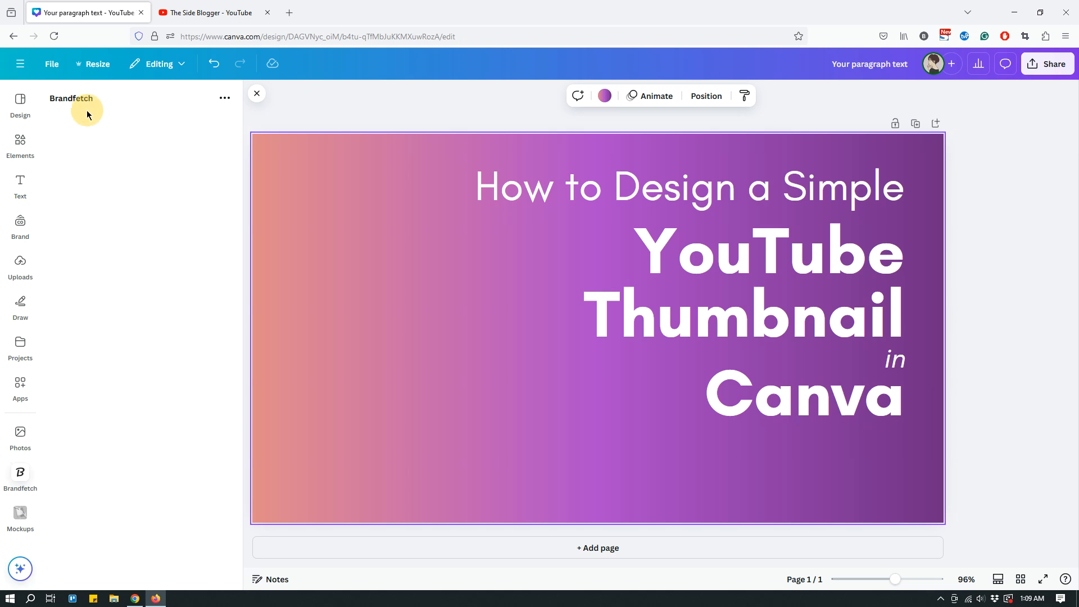
Remove Brandfetch from the pinned apps and add it again from the app search results
click(11, 464)
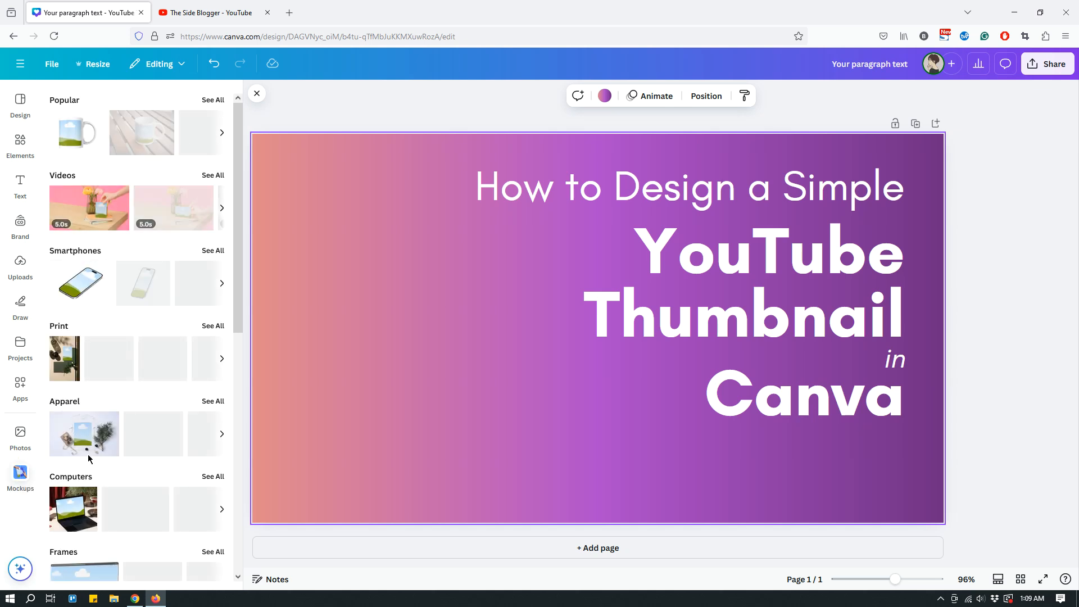
click(20, 387)
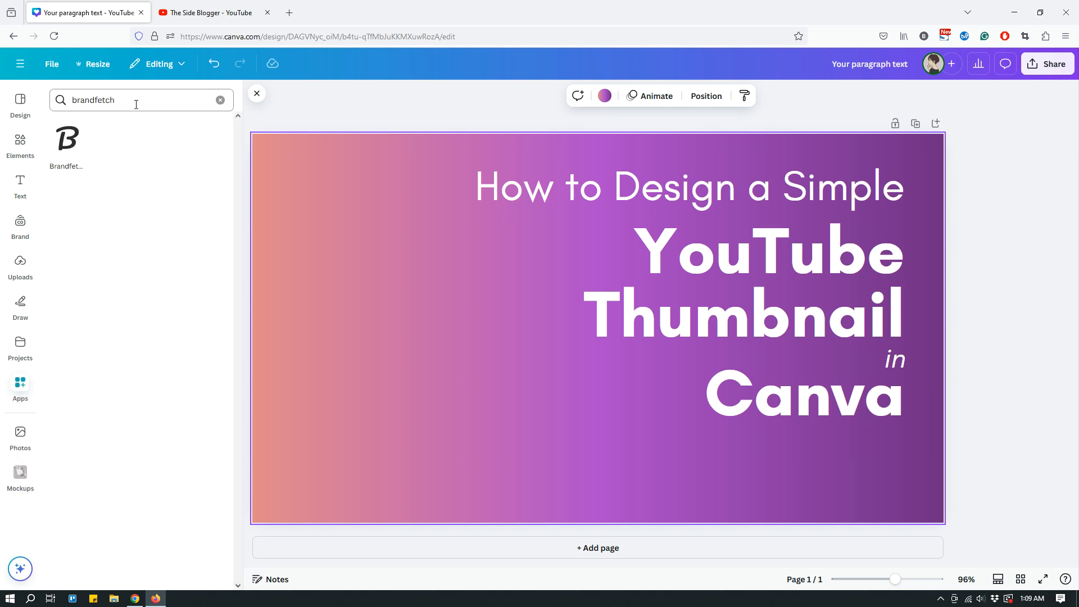
click(68, 148)
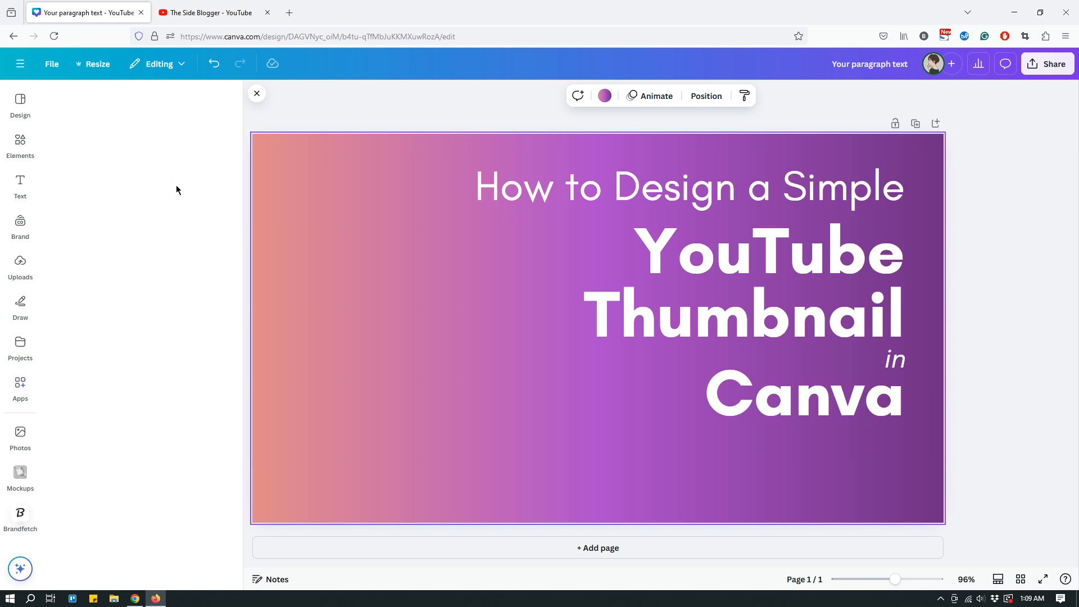
Reload the design page and reopen the Brandfetch app
click(20, 513)
click(20, 513)
click(30, 523)
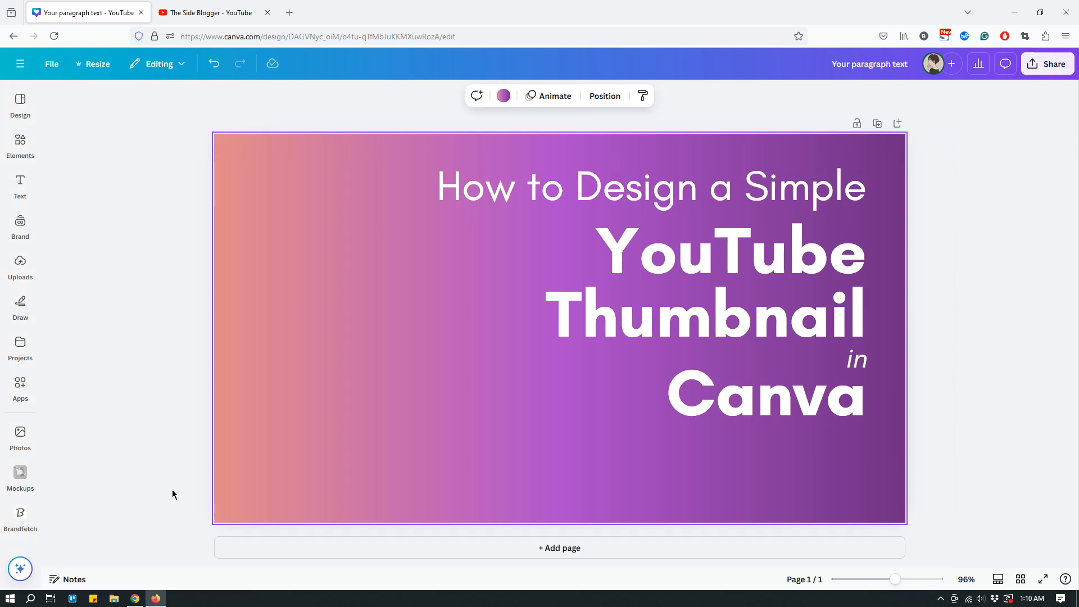
click(13, 528)
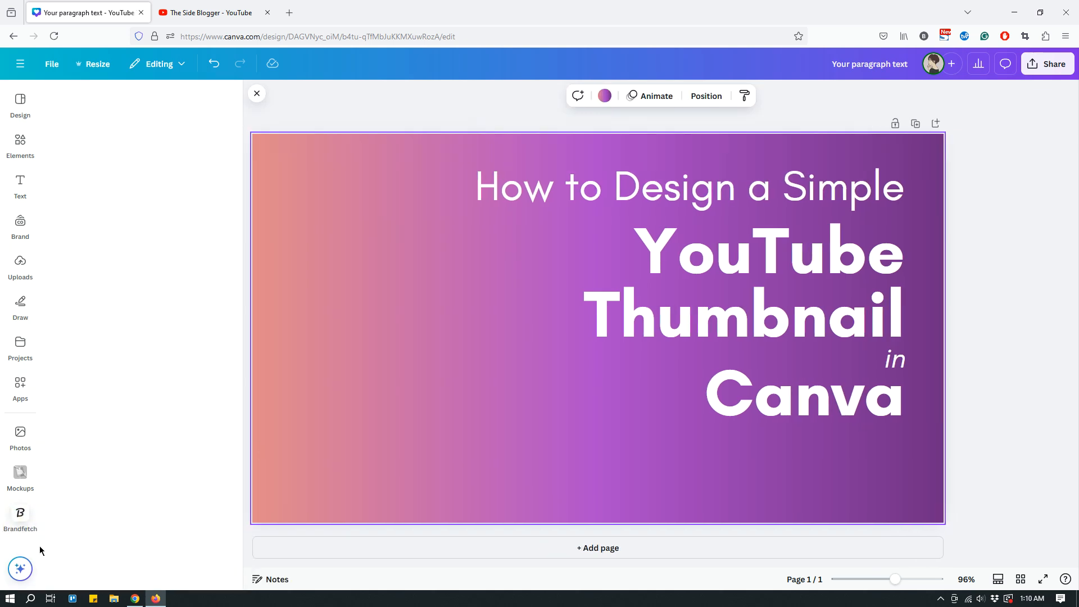
click(54, 36)
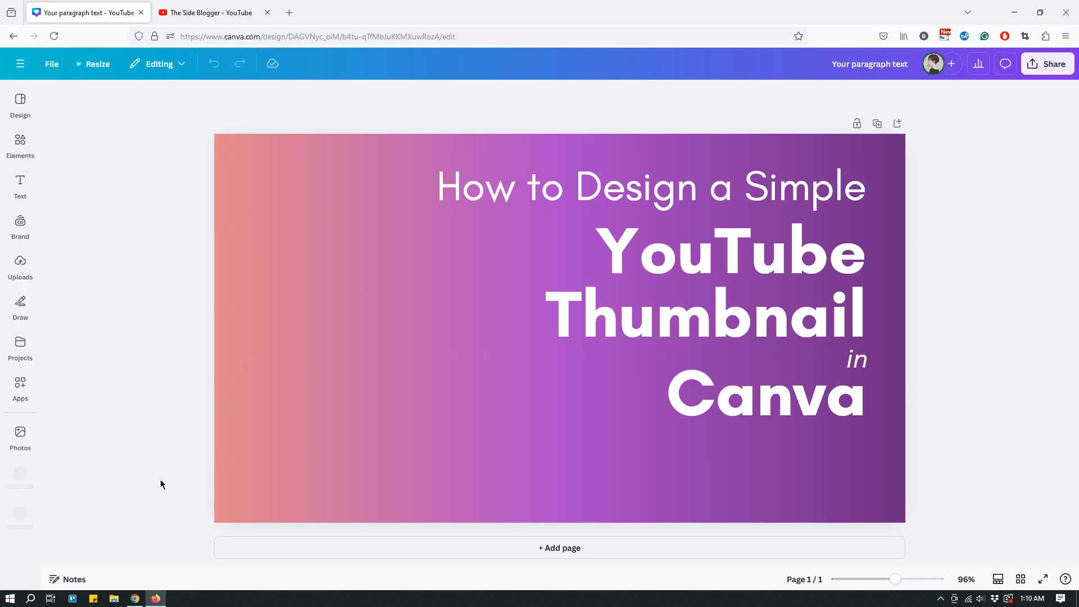
click(20, 512)
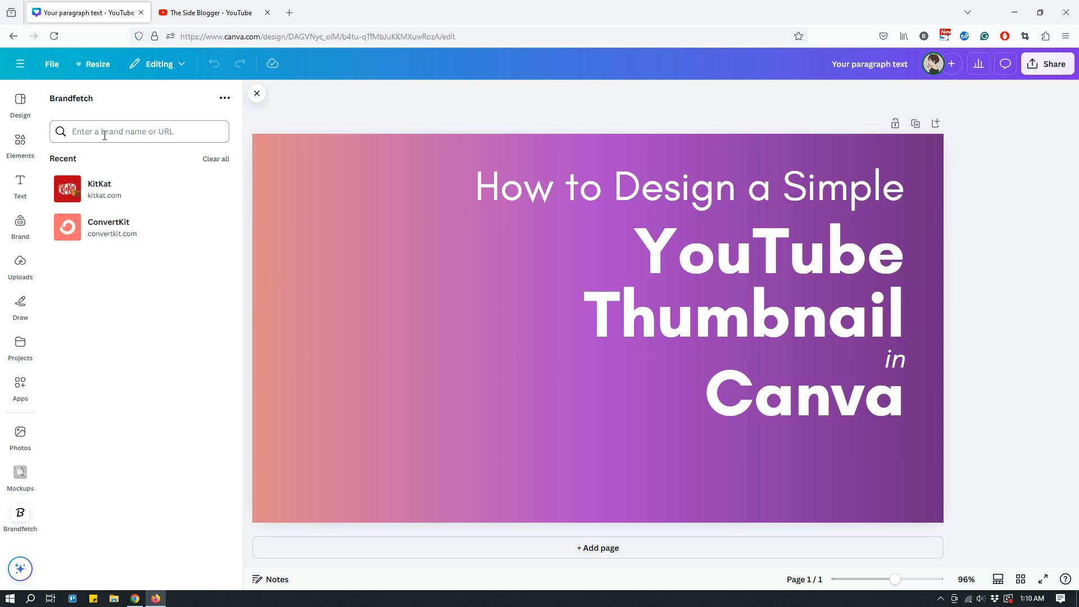
Search Brandfetch for "canva.com" and add the square gradient Canva logo to the thumbnail
click(112, 131)
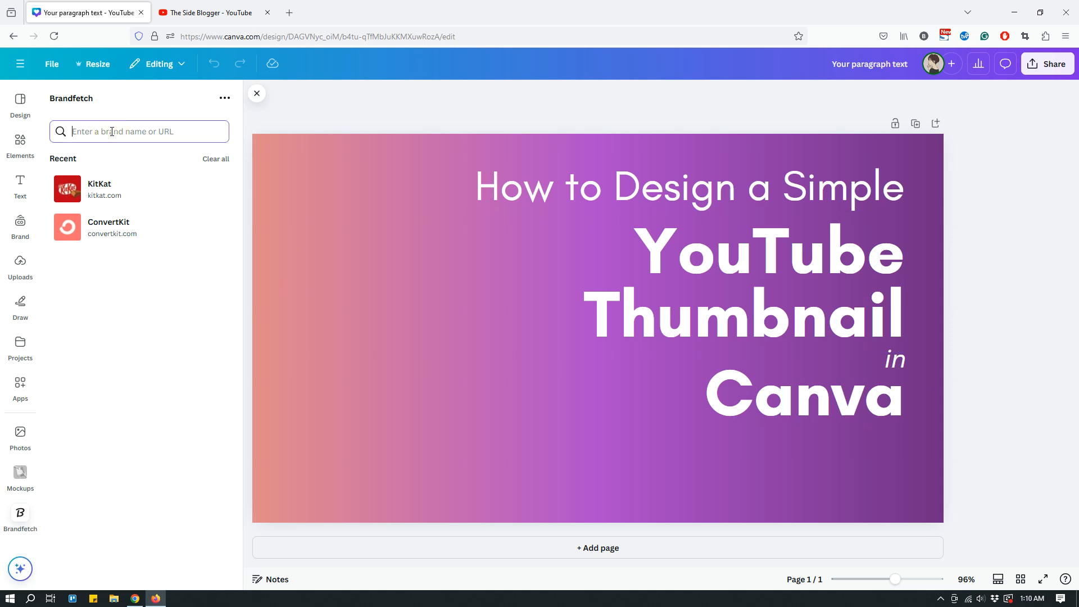
text(canva.com)
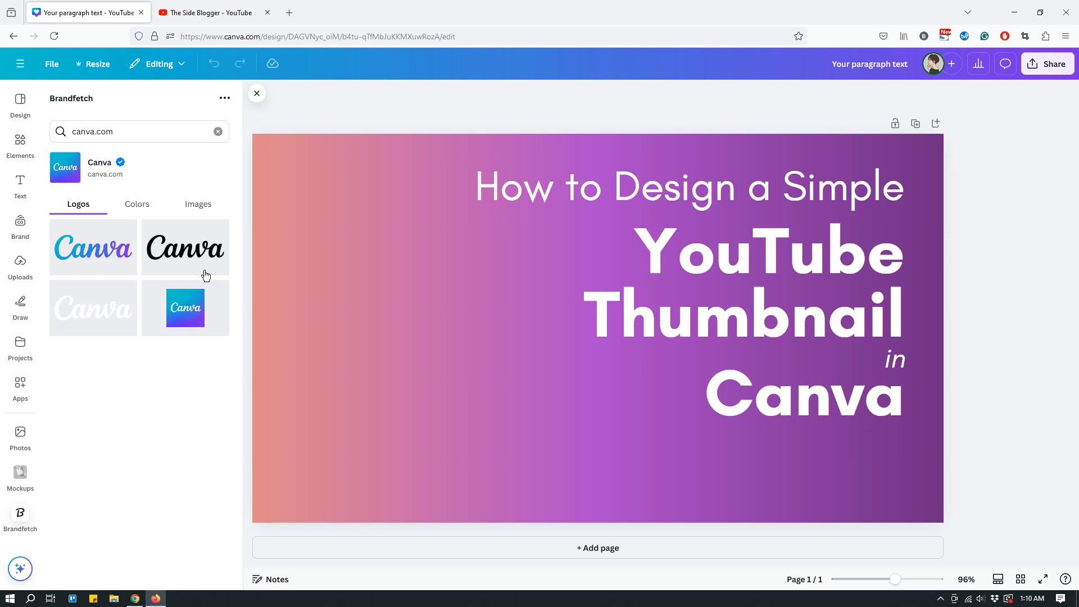
click(93, 320)
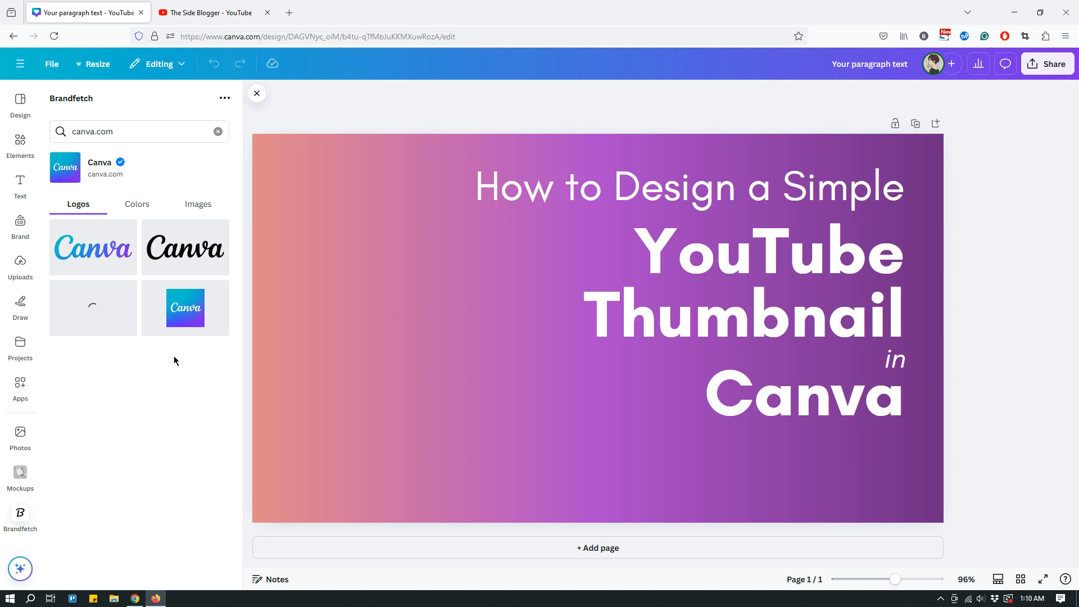
click(176, 308)
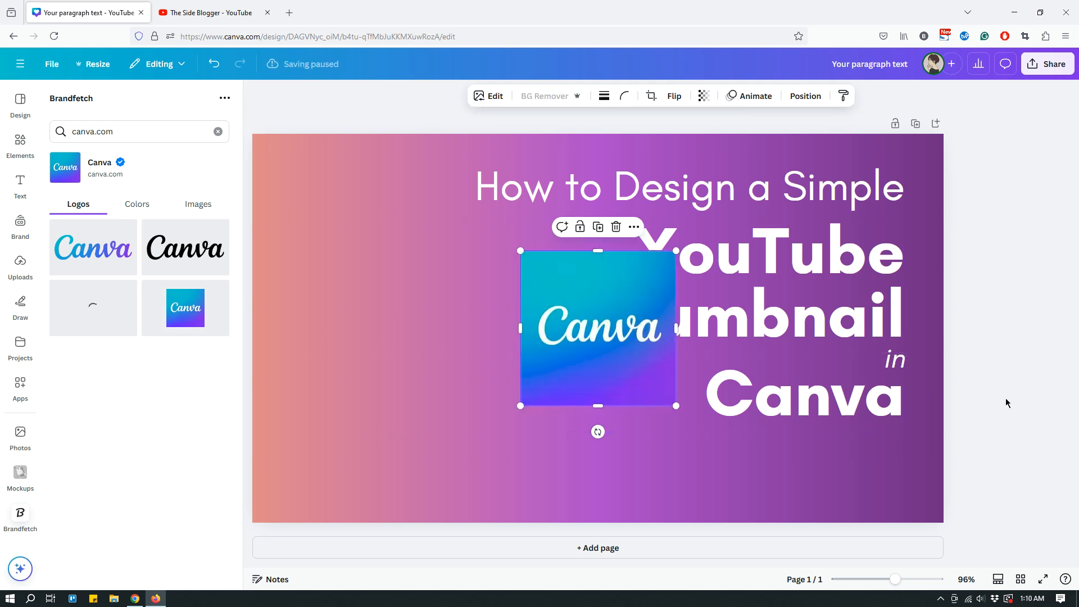
Tilt the Canva logo slightly counterclockwise and place it in the thumbnail's upper-left corner, beside the title
click(433, 379)
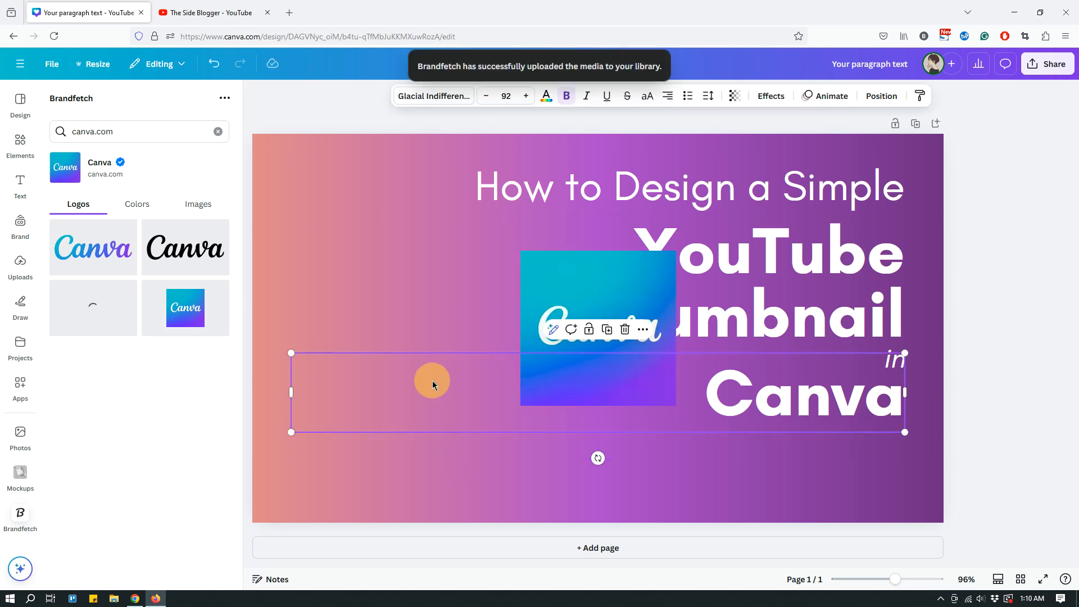
click(561, 268)
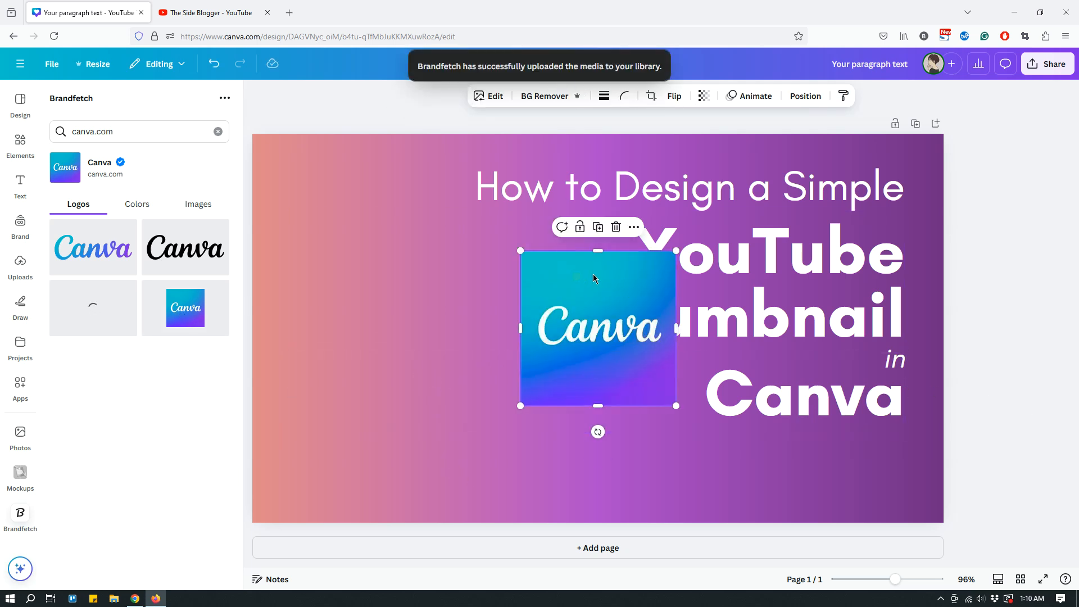
drag(592, 274, 384, 361)
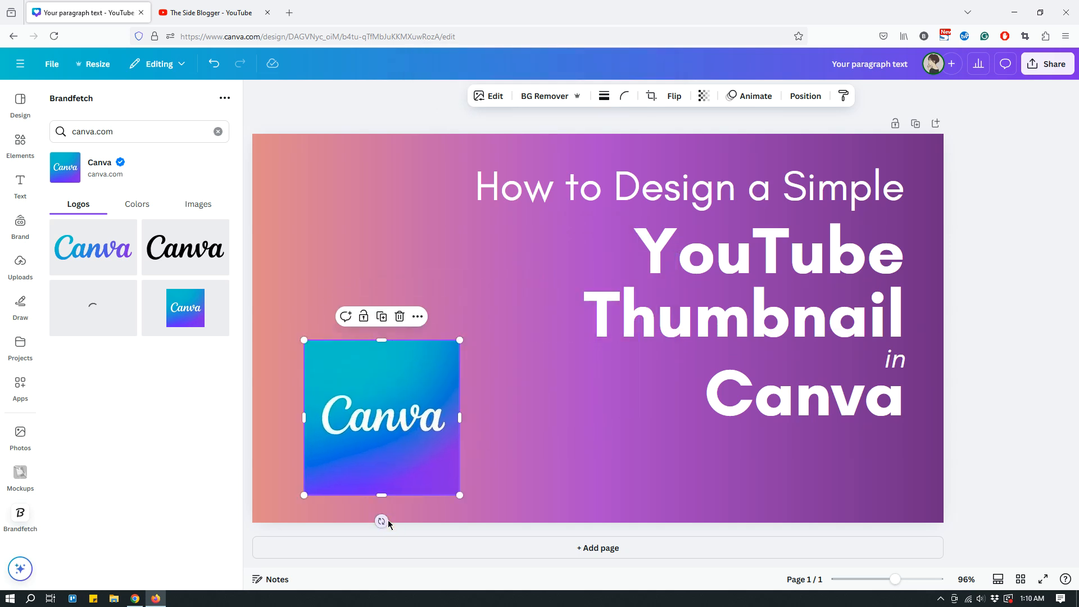
drag(380, 514, 403, 533)
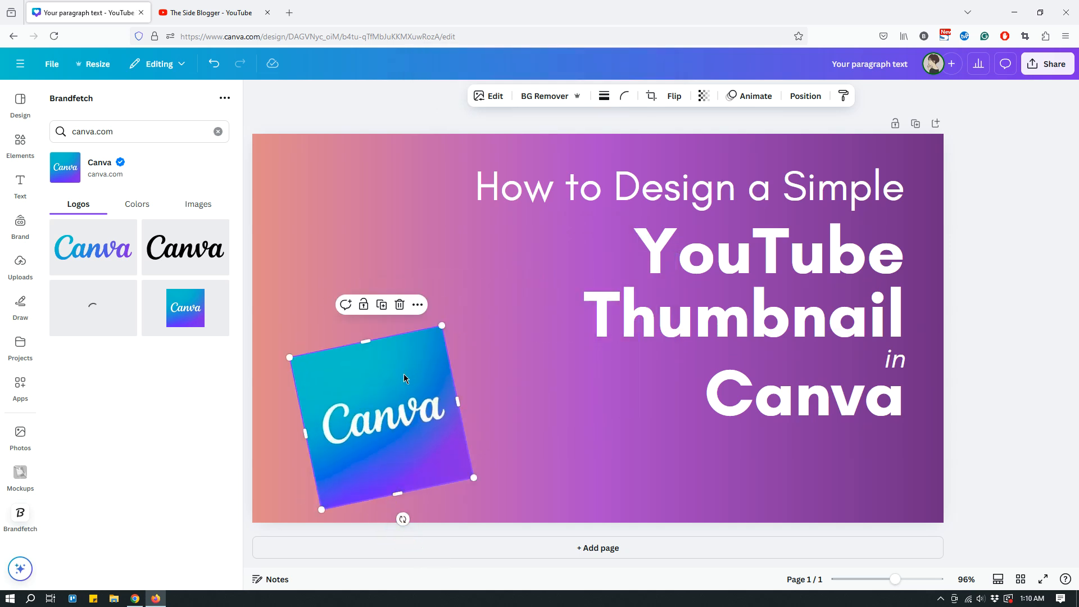
click(985, 465)
drag(376, 447, 365, 242)
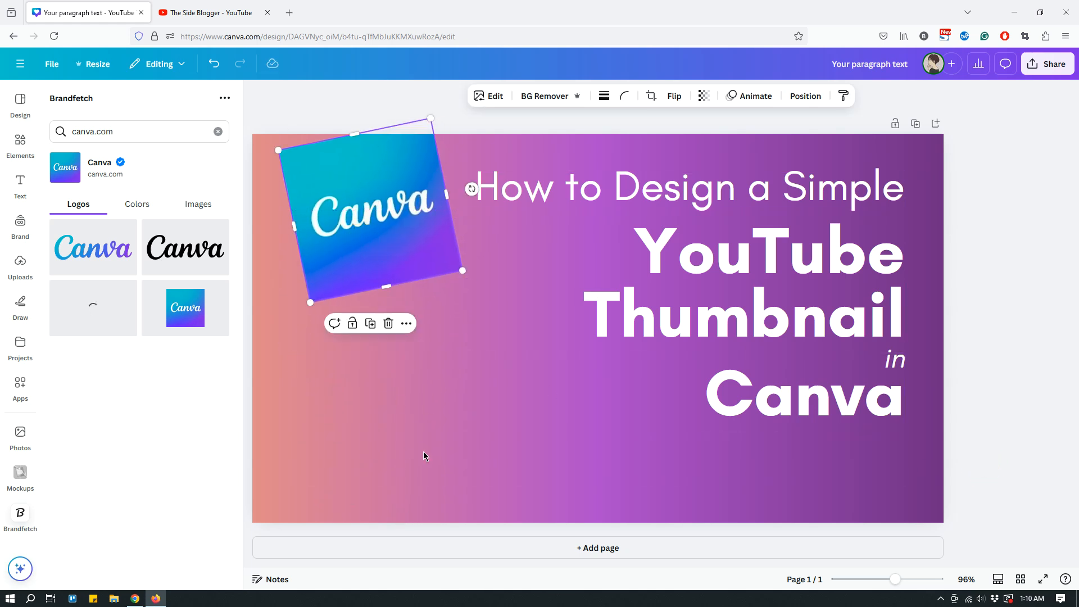
Browse the frames in the elements library, examining the full Basic shapes collection
click(21, 143)
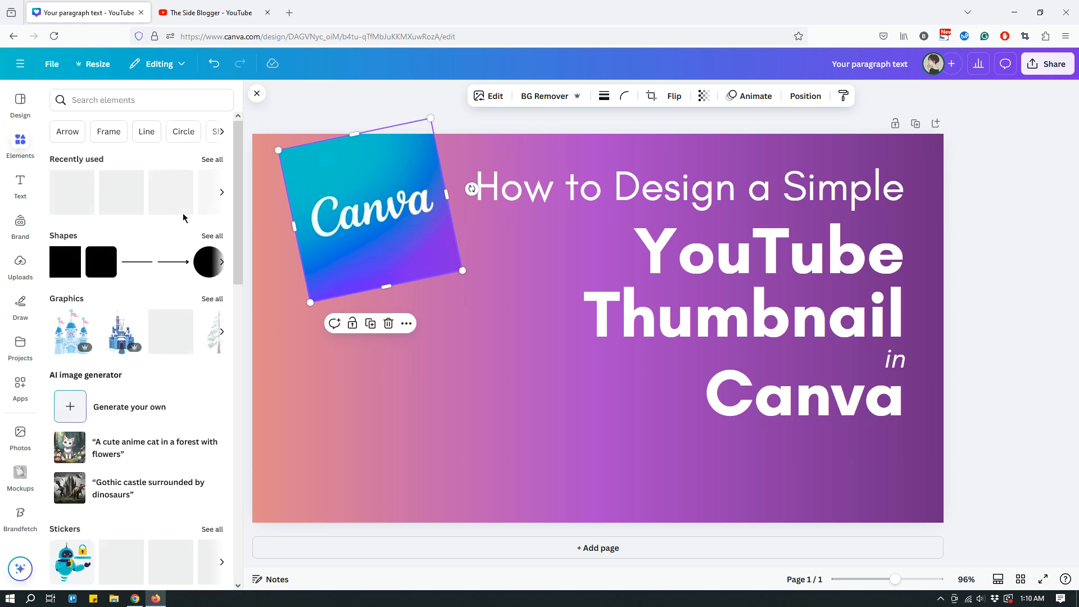
scroll(169, 338, down, 5)
scroll(173, 354, down, 10)
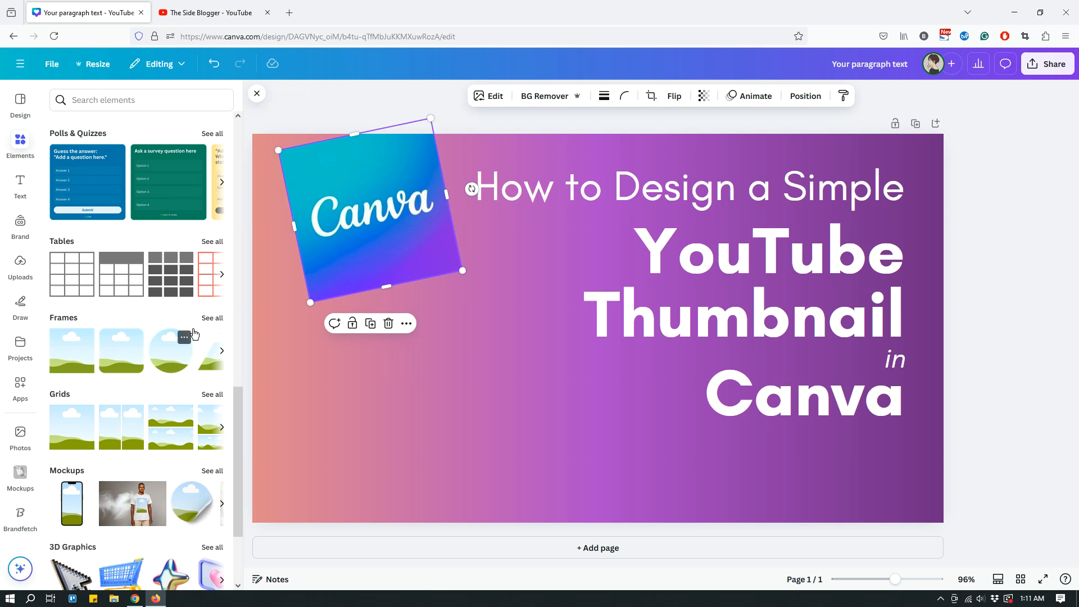
click(213, 317)
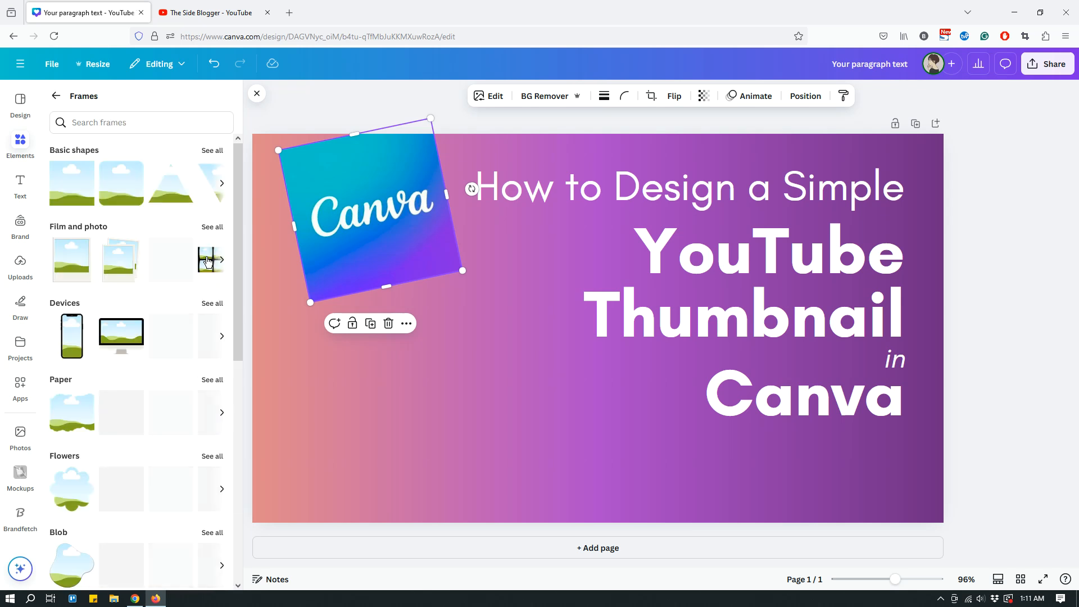
scroll(155, 366, down, 2)
scroll(157, 367, up, 2)
click(217, 152)
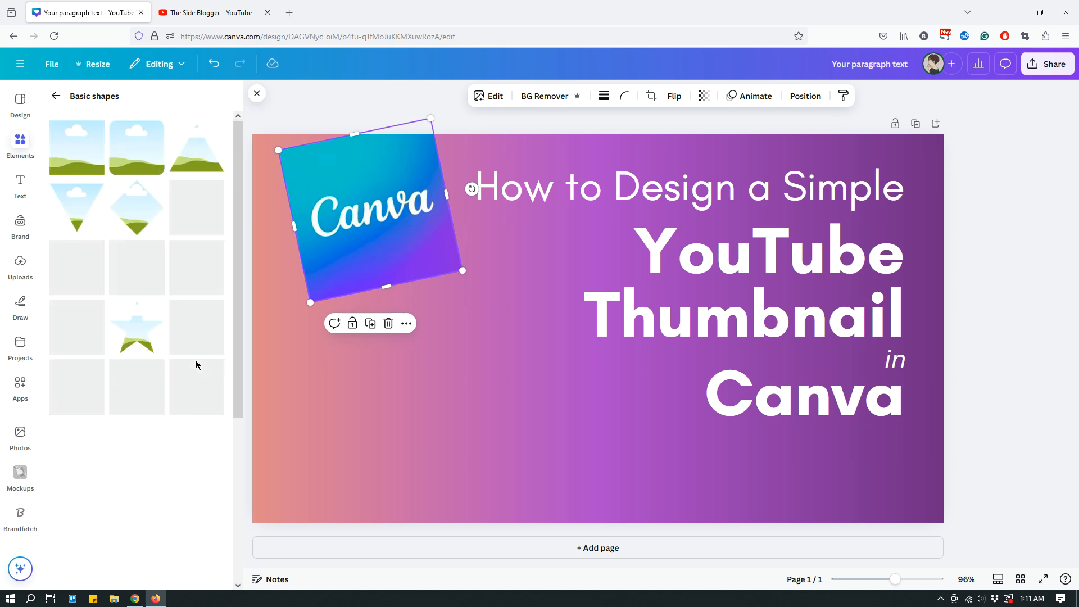
scroll(159, 260, down, 3)
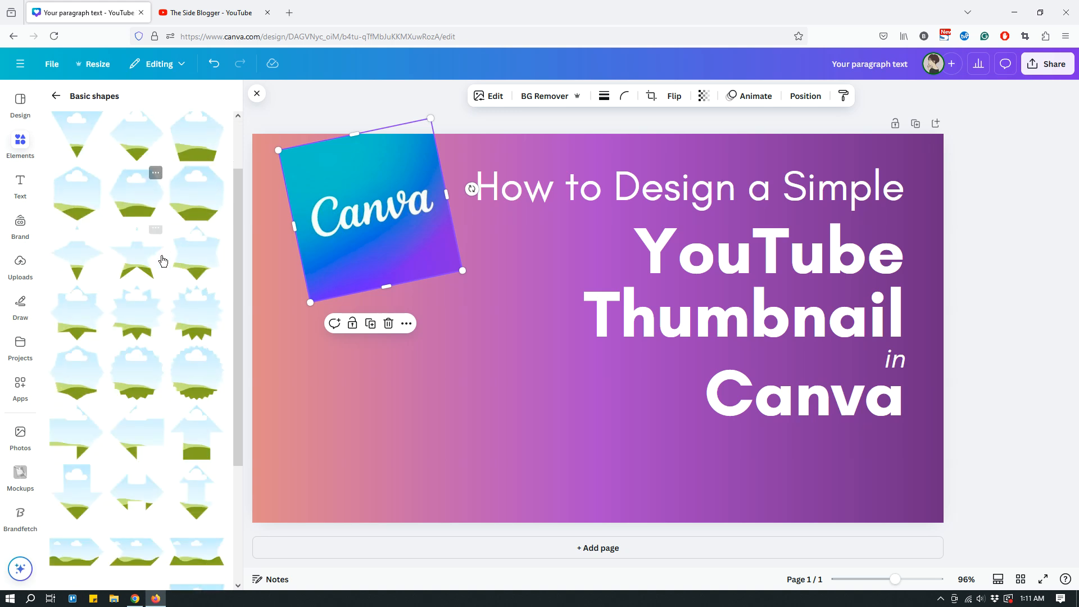
scroll(162, 267, down, 2)
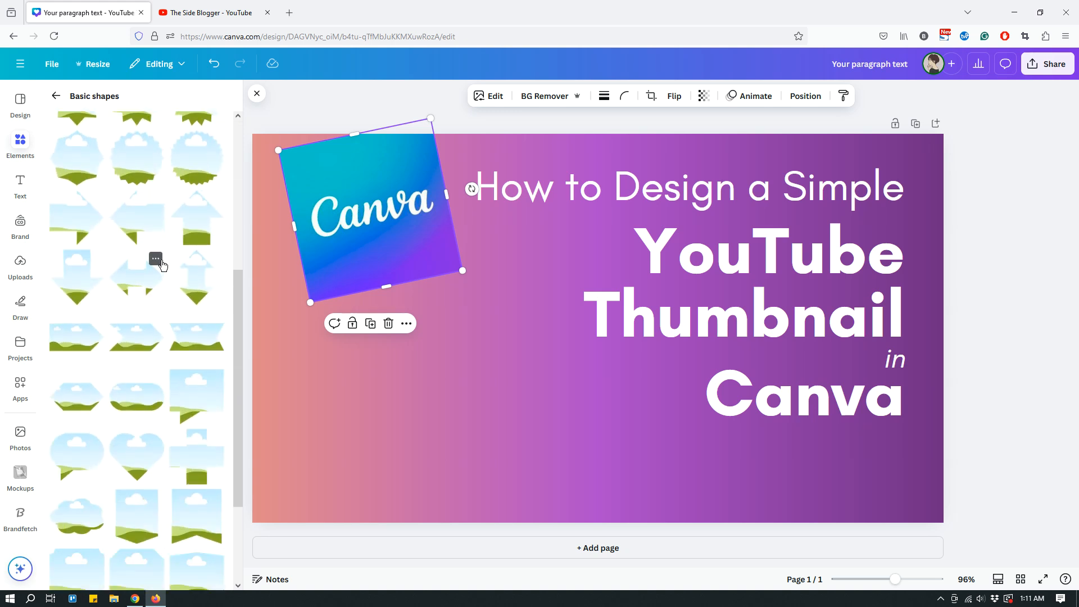
scroll(158, 271, up, 3)
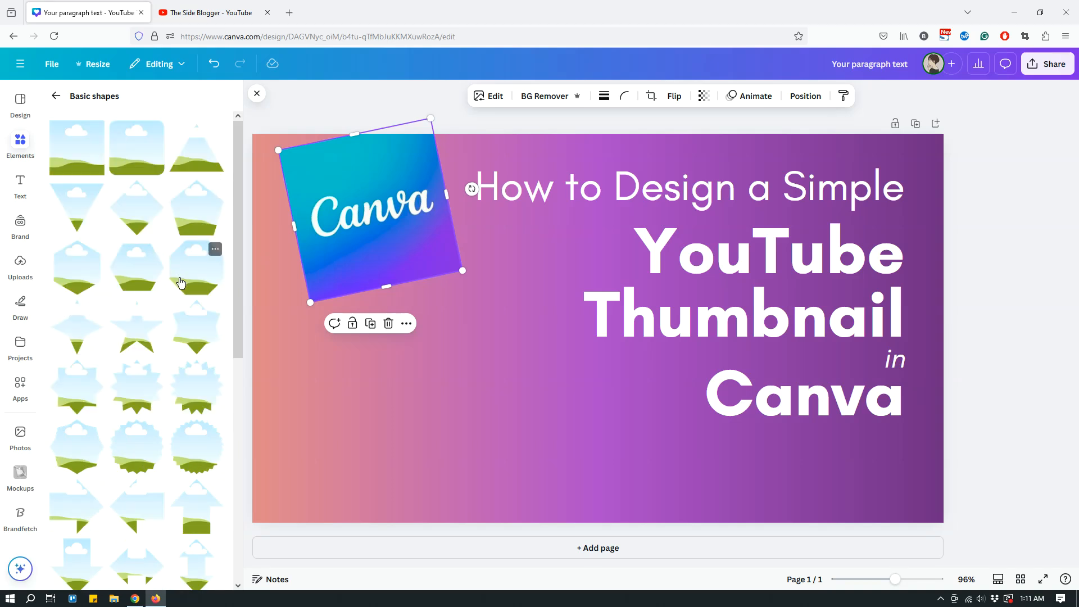
scroll(177, 282, down, 5)
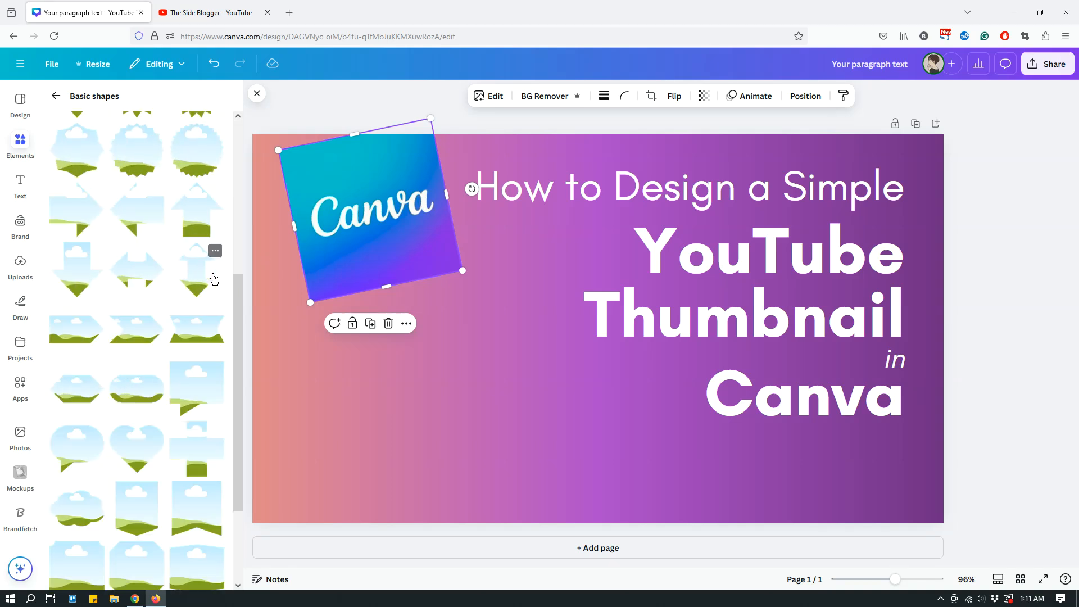
scroll(196, 283, down, 2)
scroll(196, 283, up, 5)
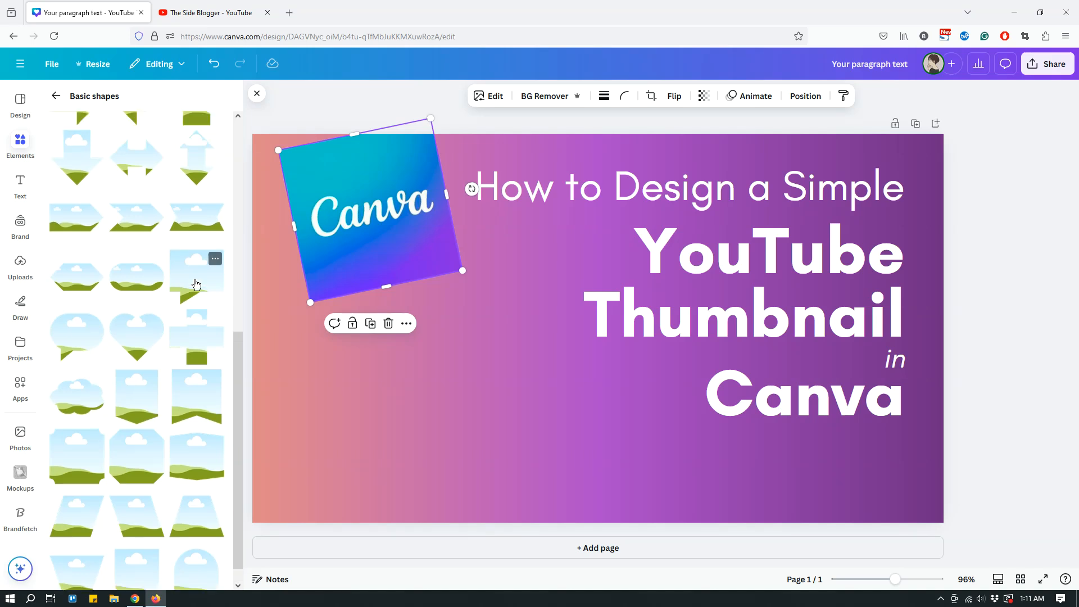
scroll(196, 284, up, 2)
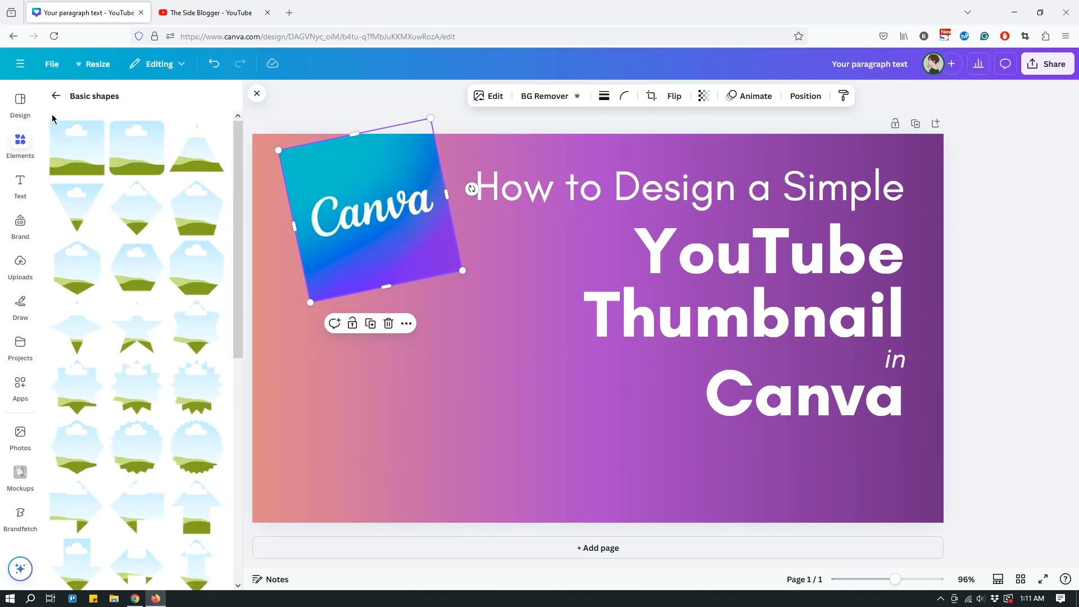
Search the frames for "circle" and add the plain circle frame below the Canva logo
click(56, 95)
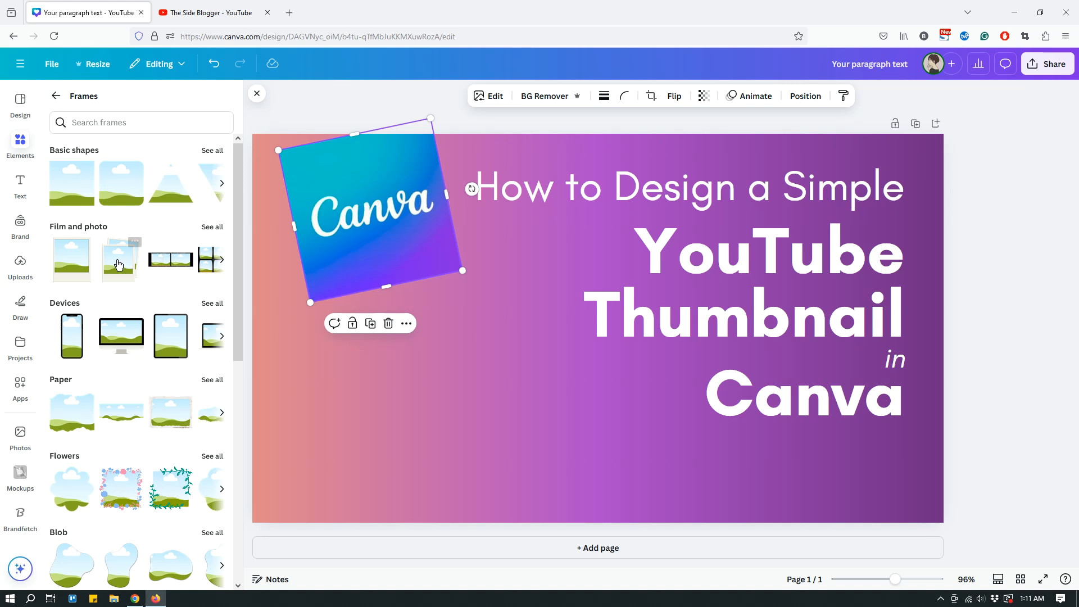
scroll(118, 264, down, 2)
scroll(118, 264, down, 3)
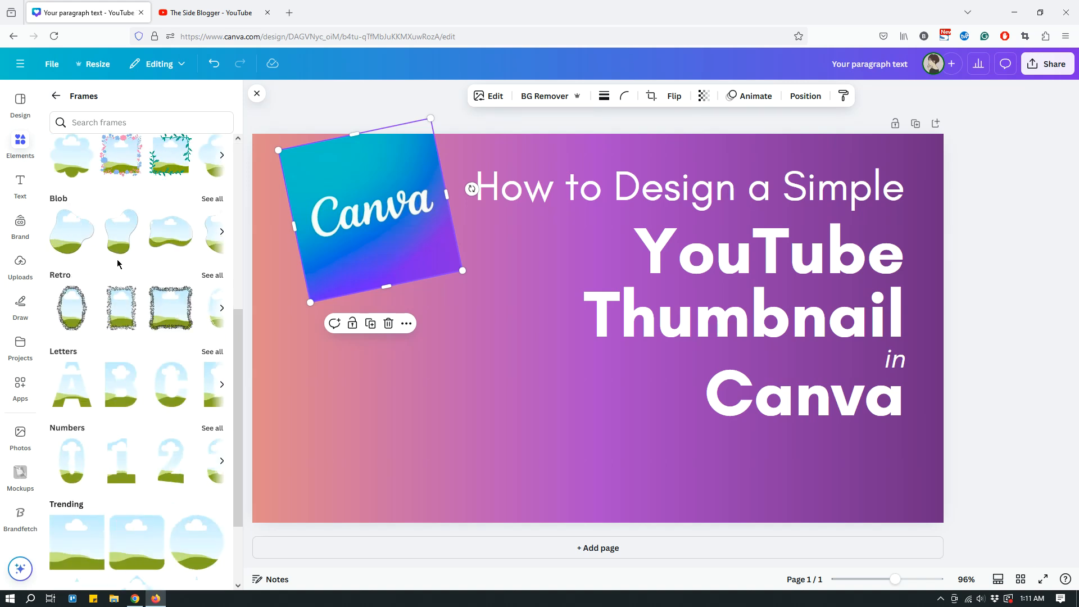
scroll(118, 264, down, 3)
mouse_move(211, 348)
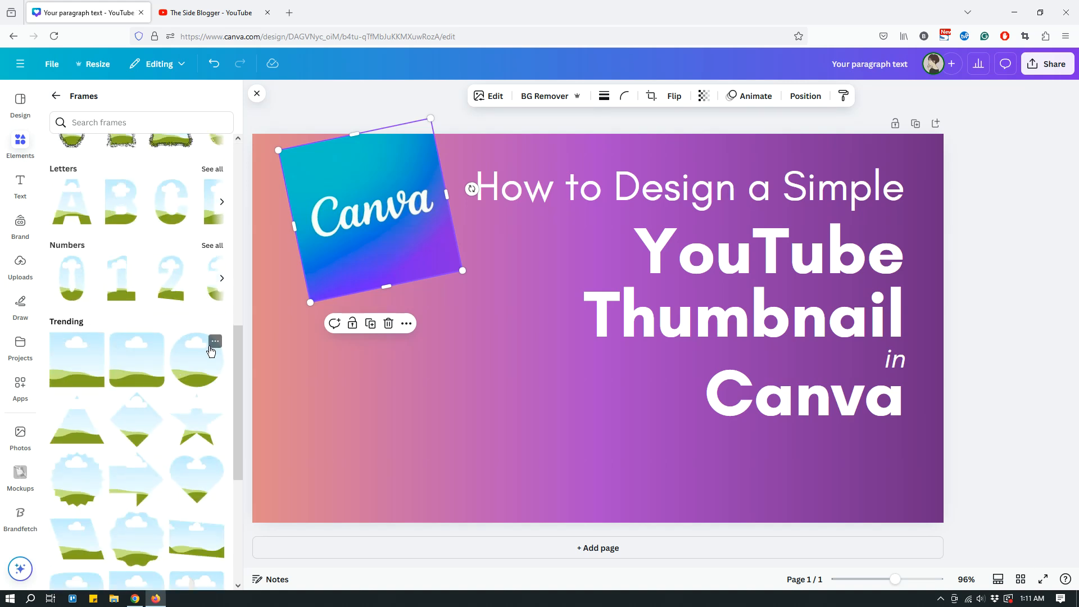
click(117, 123)
text(circle)
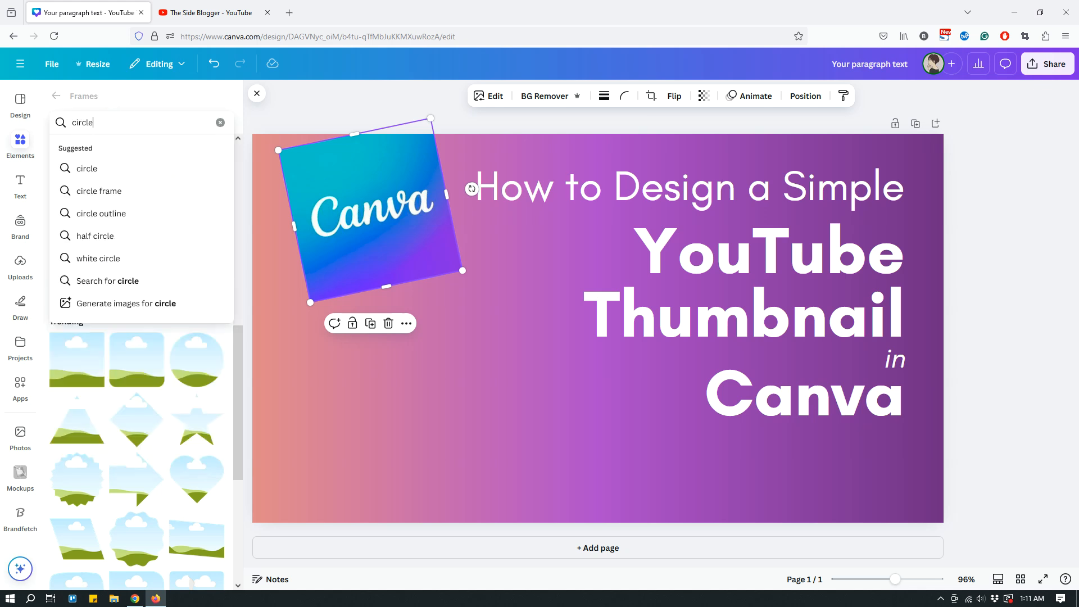
key(Return)
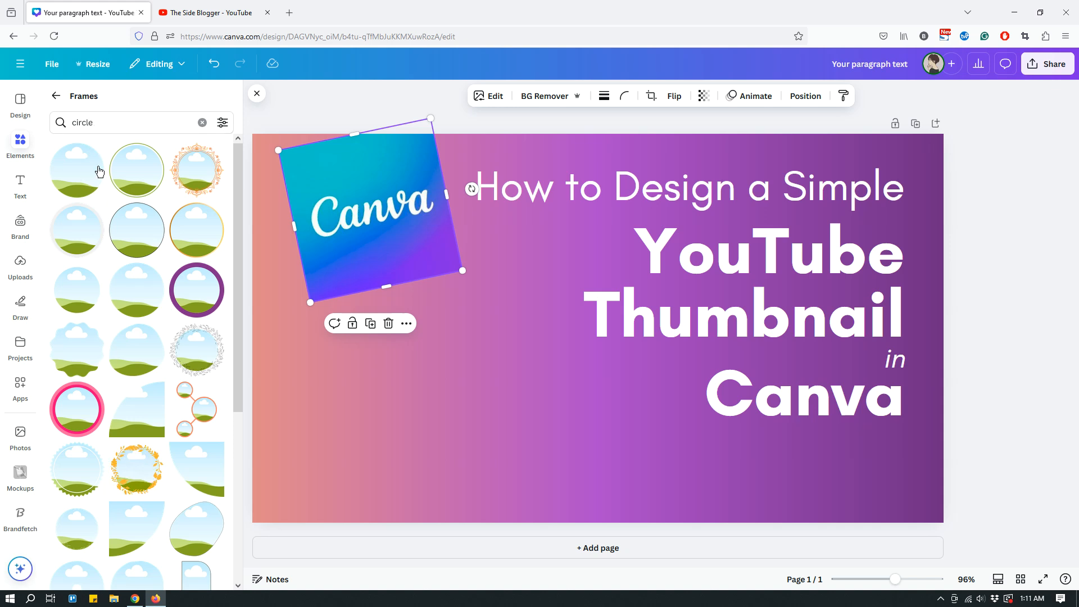
click(76, 171)
drag(570, 332, 397, 405)
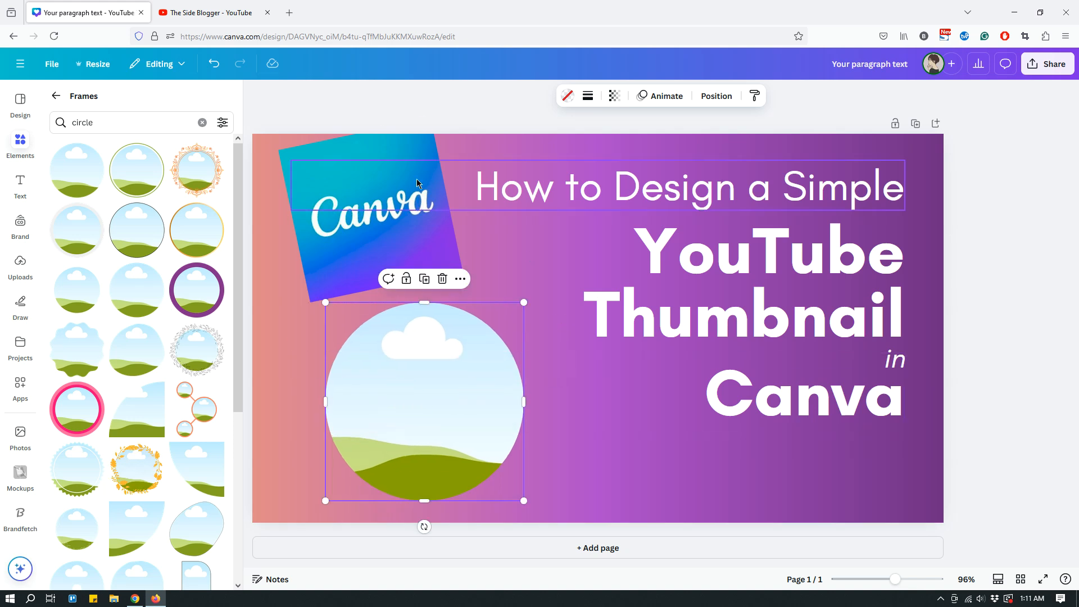
Place the square Canva logo inside the circle frame so that it is cropped to a round shape
drag(365, 203, 409, 334)
click(605, 427)
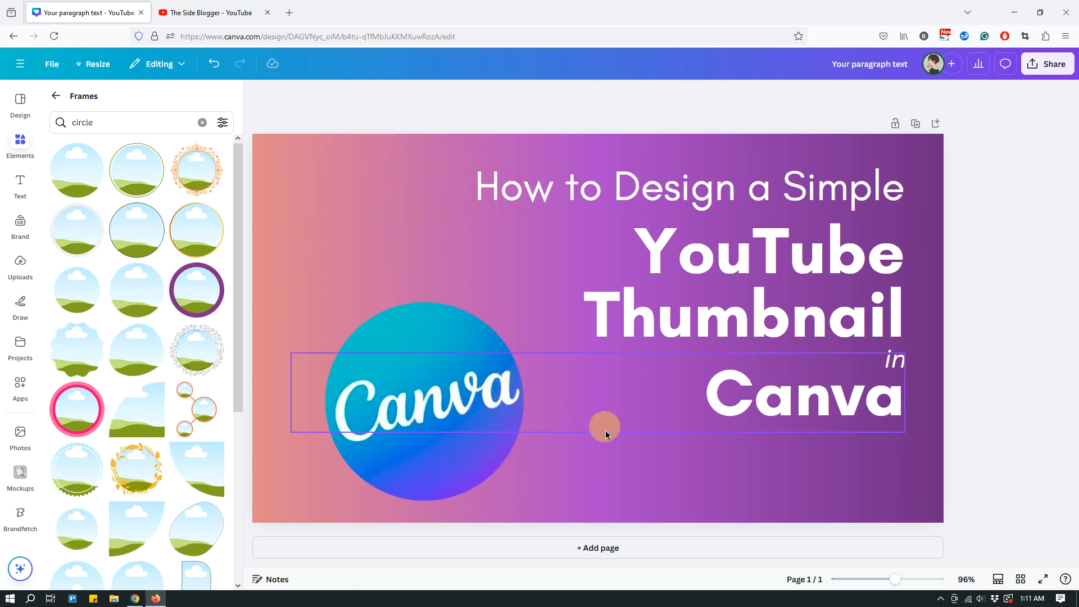
click(594, 487)
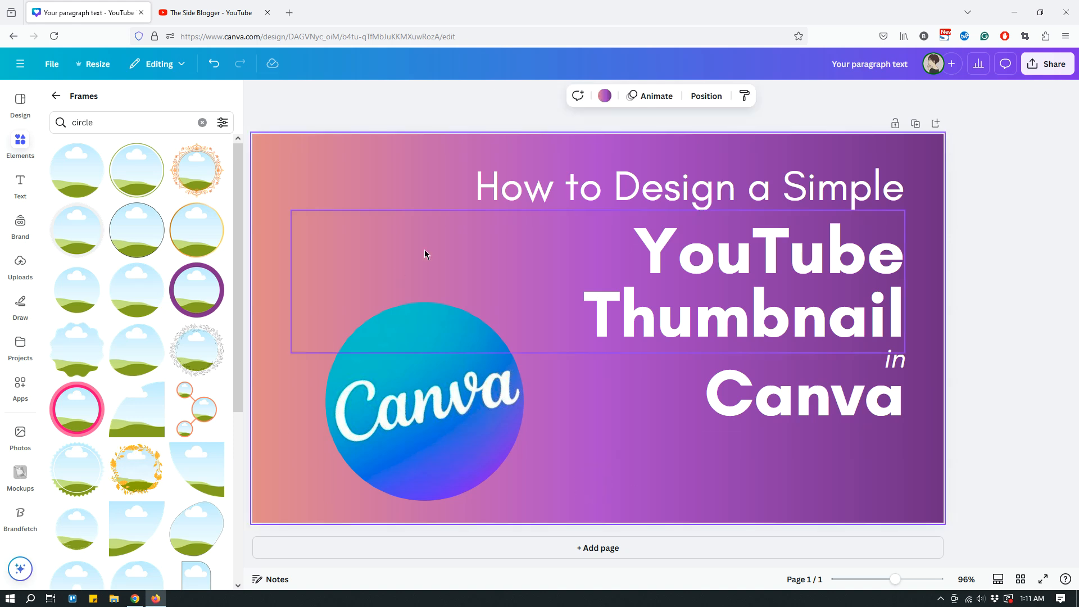
Rotate the round Canva logo to about -10°, shrink it to about 284 px and place it in the thumbnail's lower-left corner
click(479, 472)
drag(425, 525, 458, 537)
drag(450, 463, 416, 439)
drag(460, 293, 425, 345)
drag(396, 474, 370, 479)
click(583, 469)
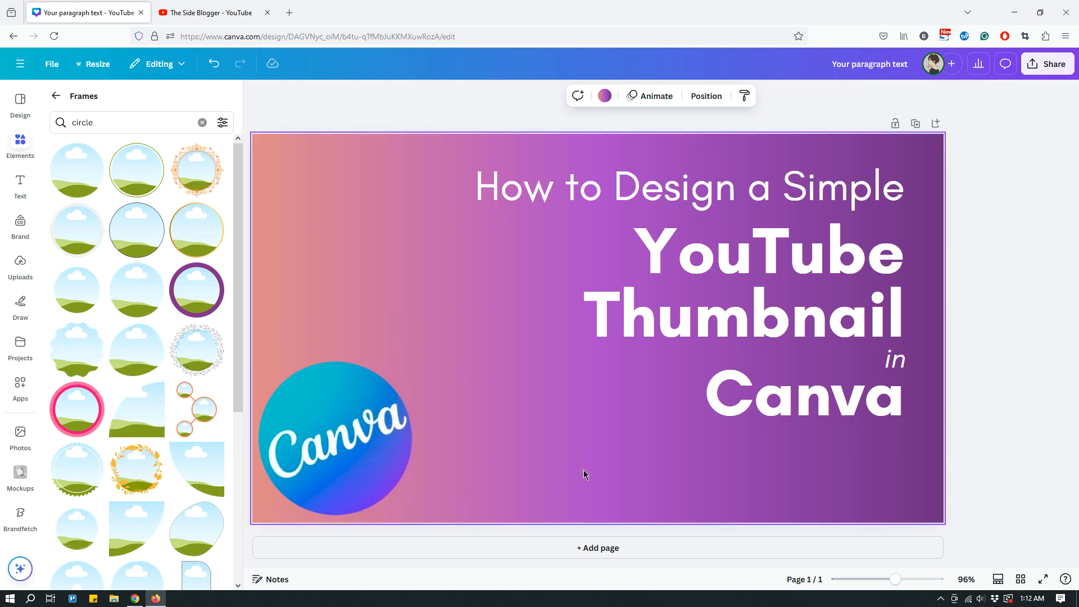
drag(274, 410, 300, 399)
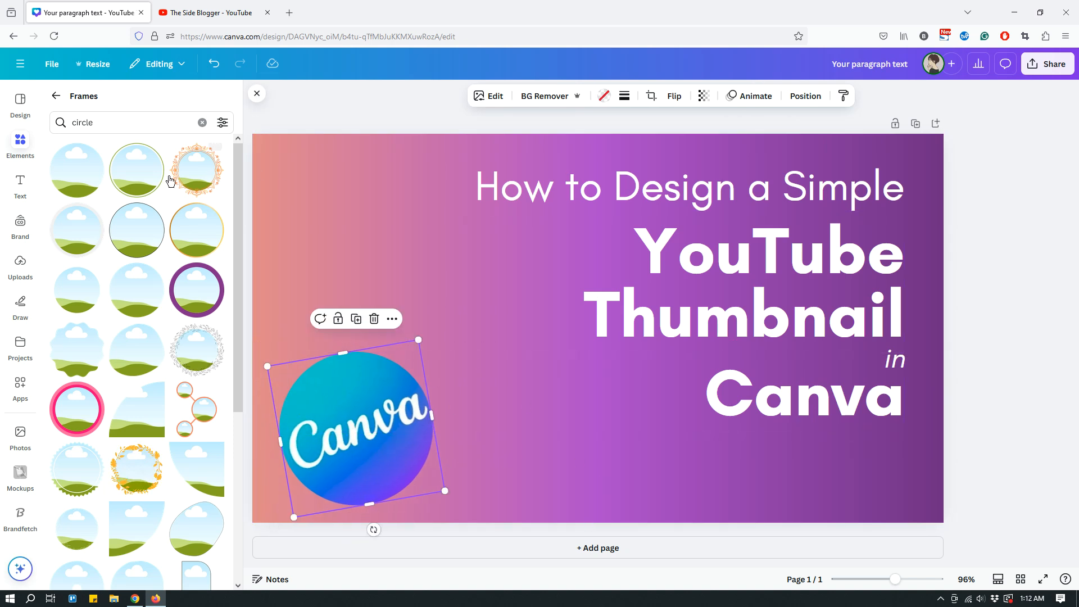
Add a second plain circle frame and move it over the round Canva logo so that it covers the logo
click(74, 181)
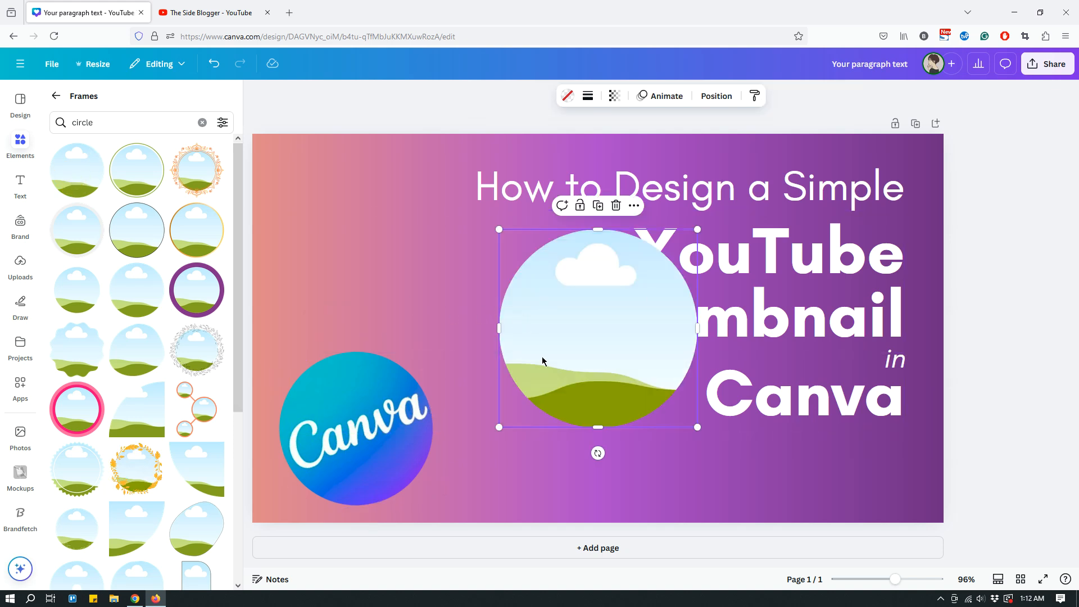
key(shift+Left)
key(shift+Left)
key(shift+Left)
key(shift+Left)
key(shift+Left)
key(shift+Left)
key(shift+Left)
key(shift+Left)
key(shift+Left)
key(shift+Left)
key(shift+Left)
key(shift+Left)
key(shift+Left)
key(shift+Left)
key(shift+Left)
key(shift+Left)
key(shift+Left)
key(shift+Left)
key(shift+Left)
key(shift+Left)
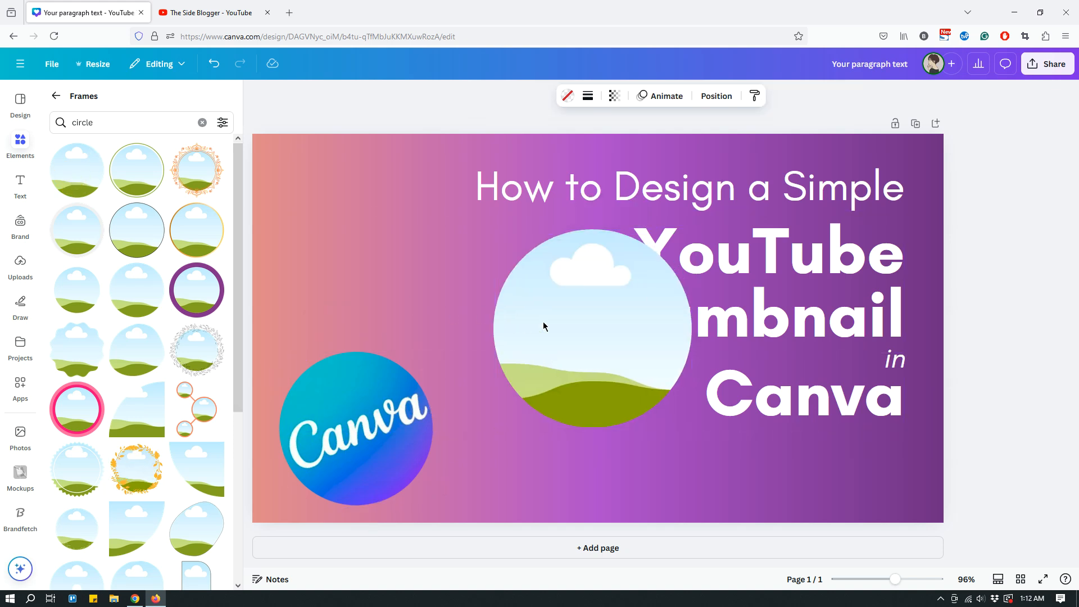
key(shift+Left)
key(shift+Left)
key(shift+Left)
key(shift+Left)
key(shift+Left)
key(shift+Left)
key(shift+Left)
key(shift+Left)
key(shift+Left)
key(shift+Left)
key(shift+Left)
key(shift+Left)
key(shift+Left)
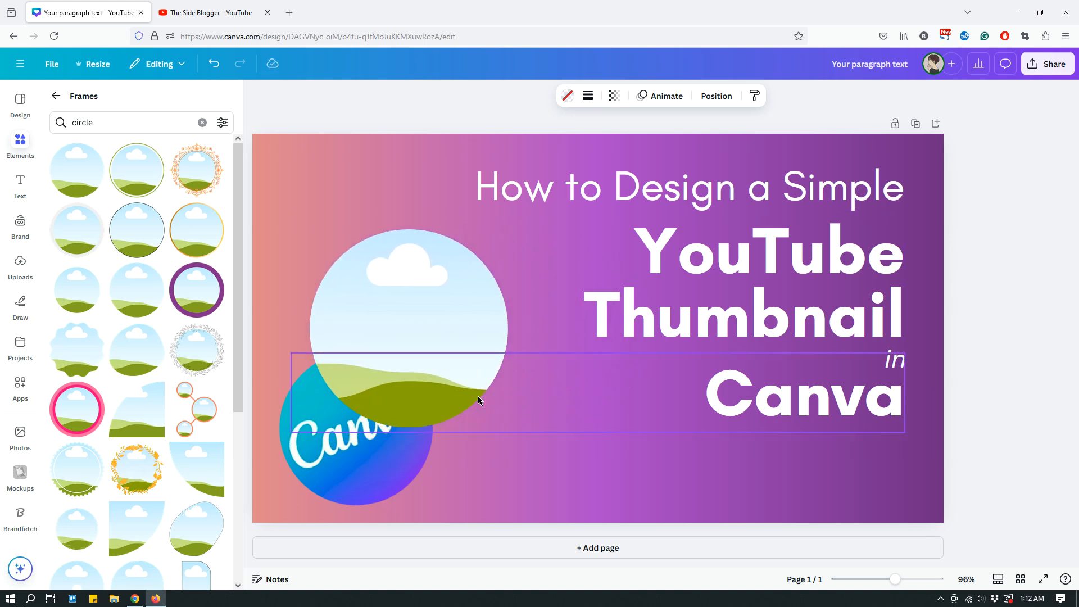
key(shift+Left)
key(shift+Left)
key(shift+Left)
key(shift+Left)
key(shift+Left)
key(shift+Left)
key(shift+Left)
key(shift+Left)
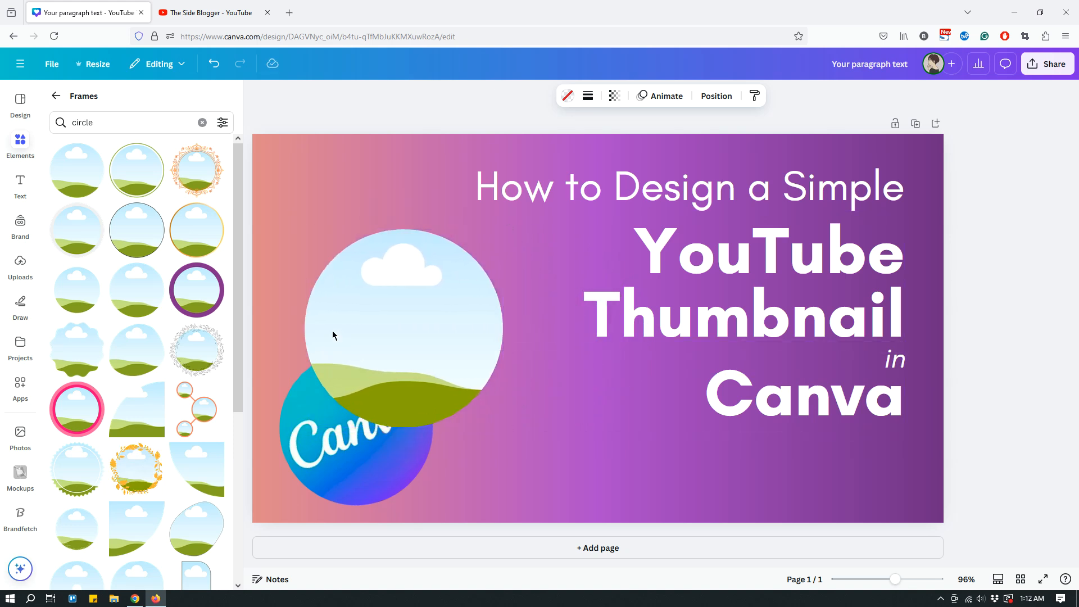
key(shift+Left)
key(shift+Left)
key(shift+Left)
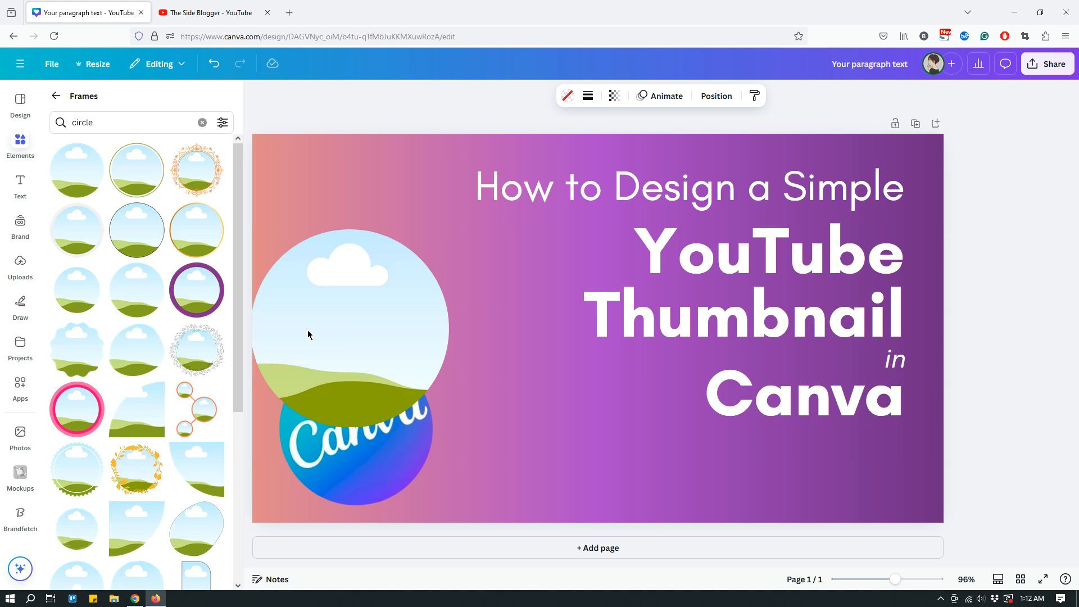
drag(315, 380, 317, 431)
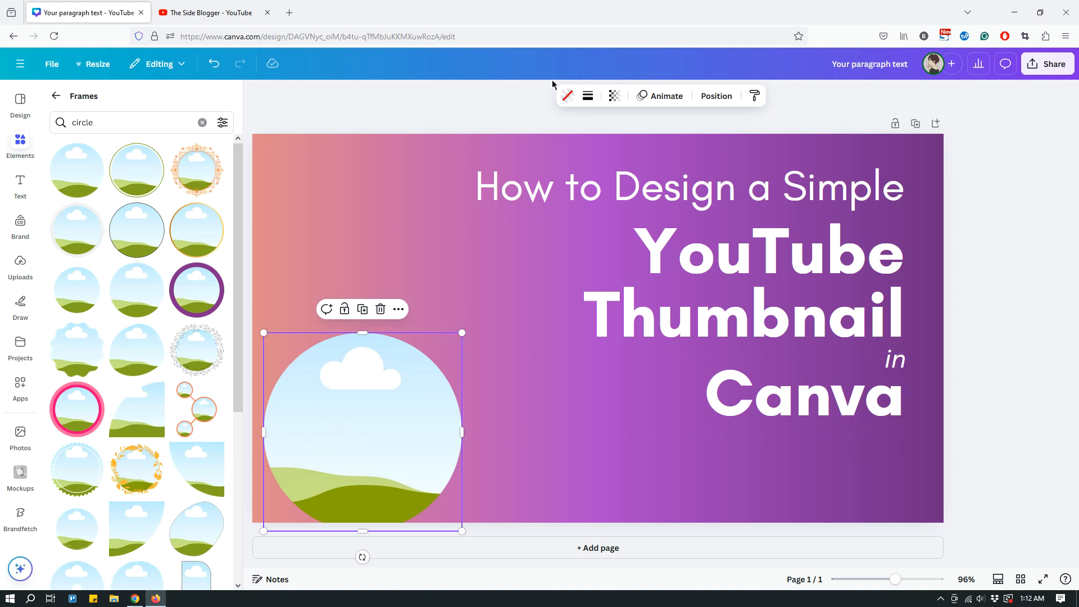
Fill the second circle frame with white (#ffffff) and send it backward behind the Canva logo
click(566, 99)
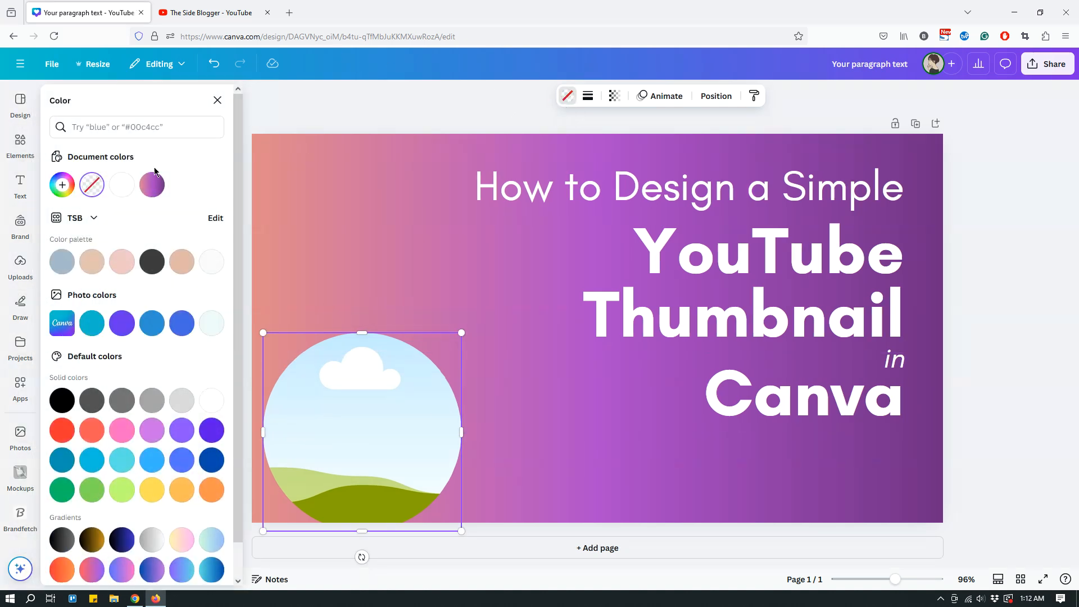
click(125, 190)
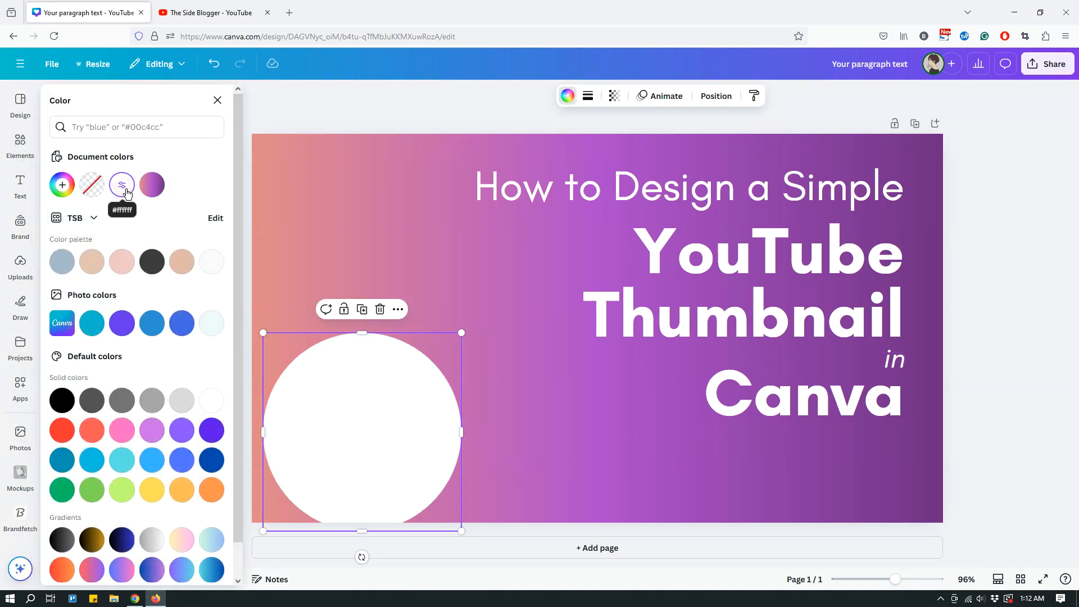
click(716, 96)
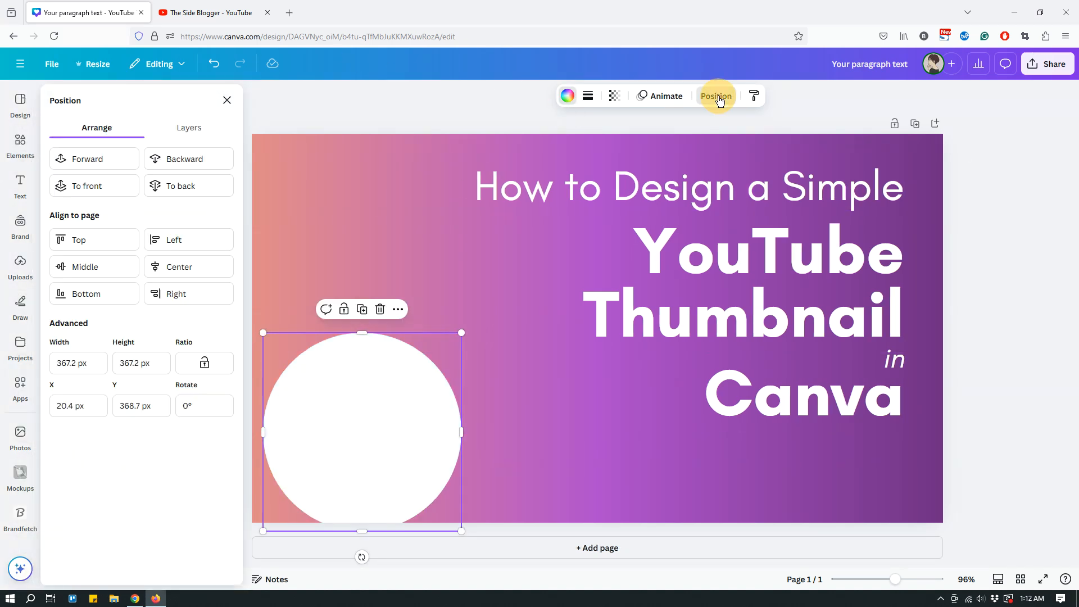
click(206, 165)
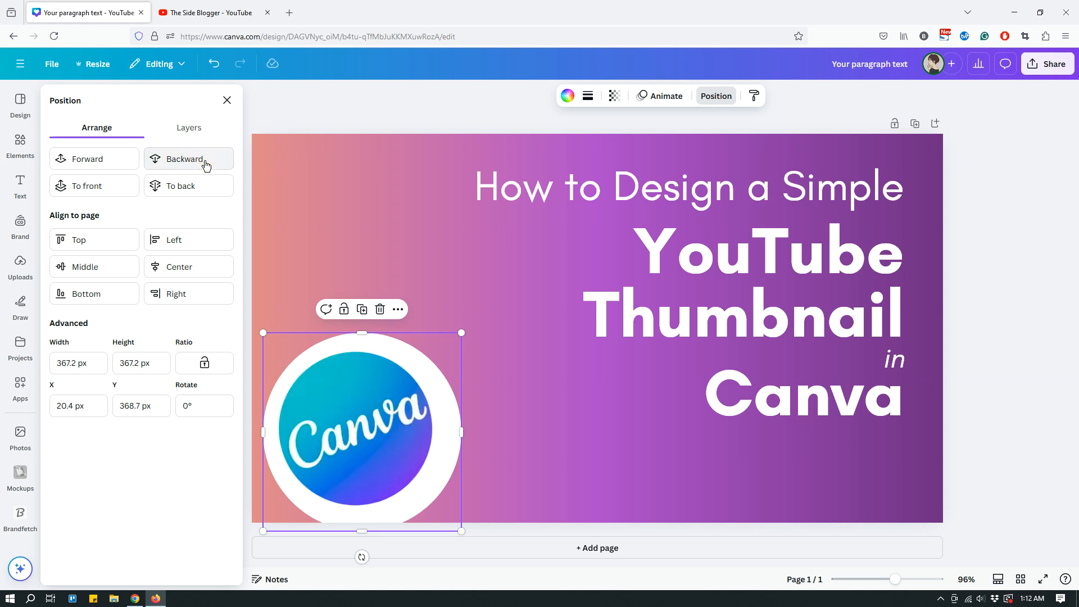
Shrink the white circle to about 307 px as an even ring around the Canva logo, and delete the circle
drag(461, 531, 440, 509)
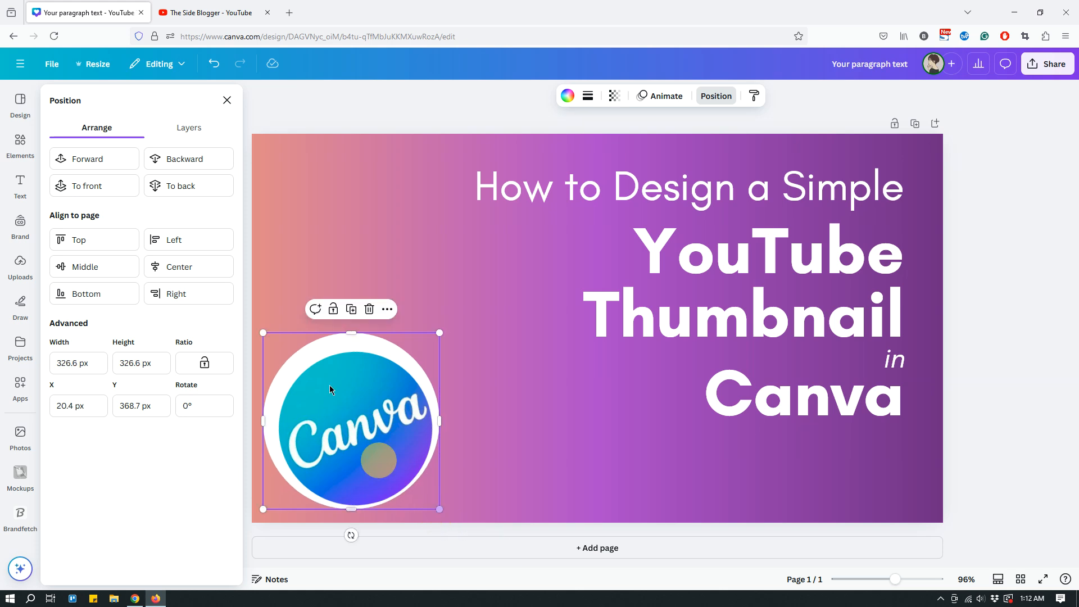
drag(263, 332, 273, 344)
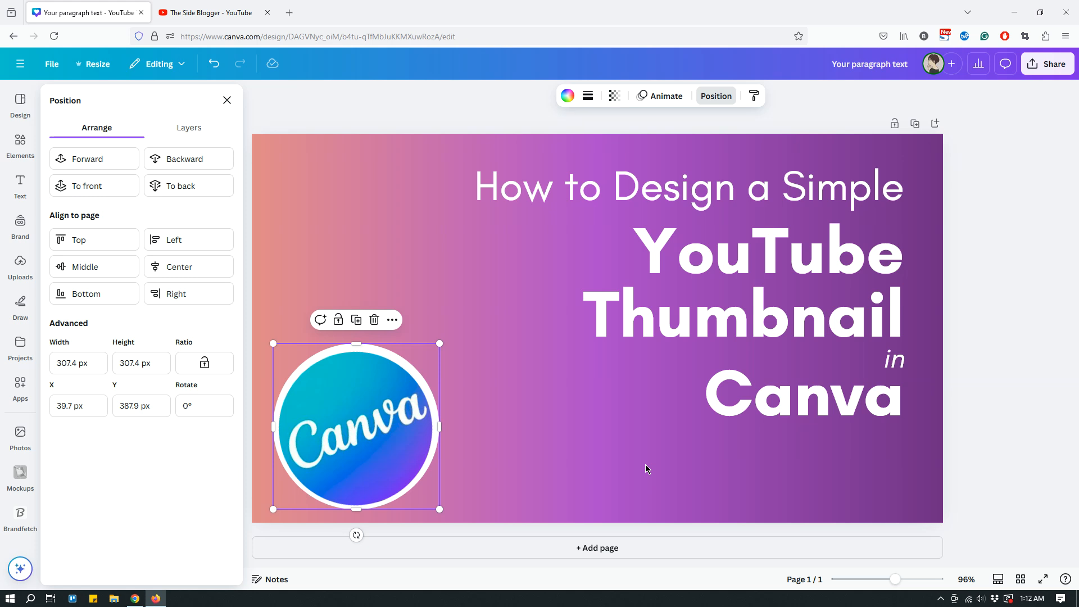
key(Escape)
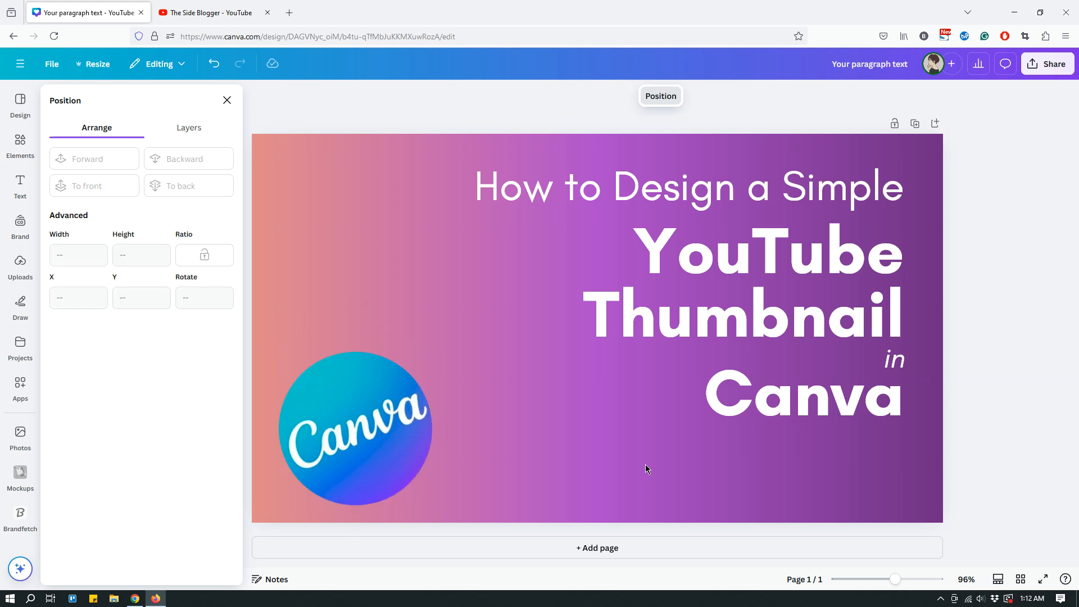
Give the round Canva logo in the lower-left corner a solid border with a weight of 10
click(285, 436)
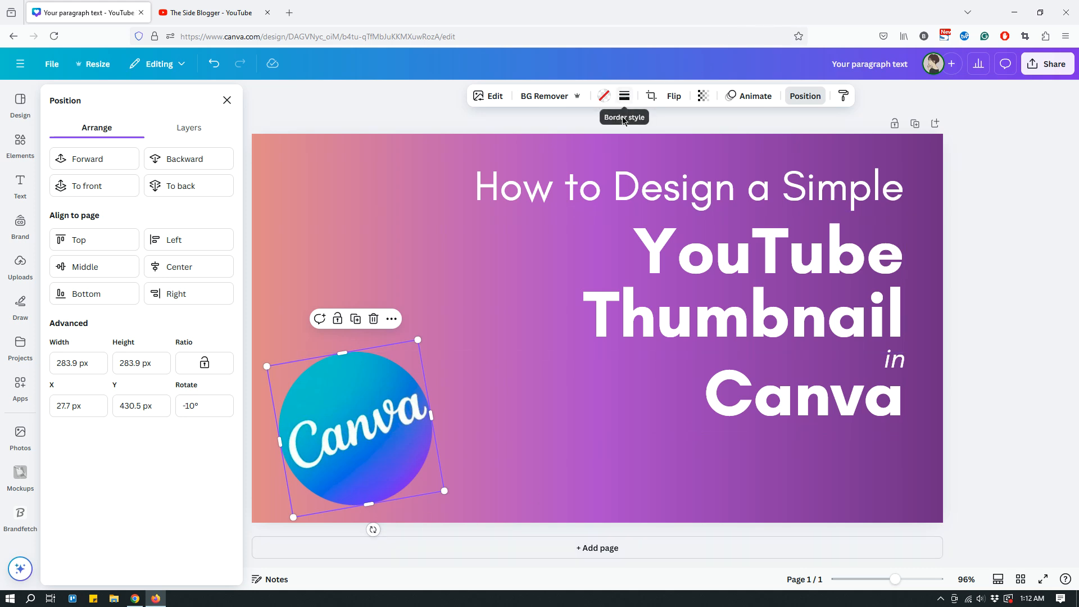
click(623, 99)
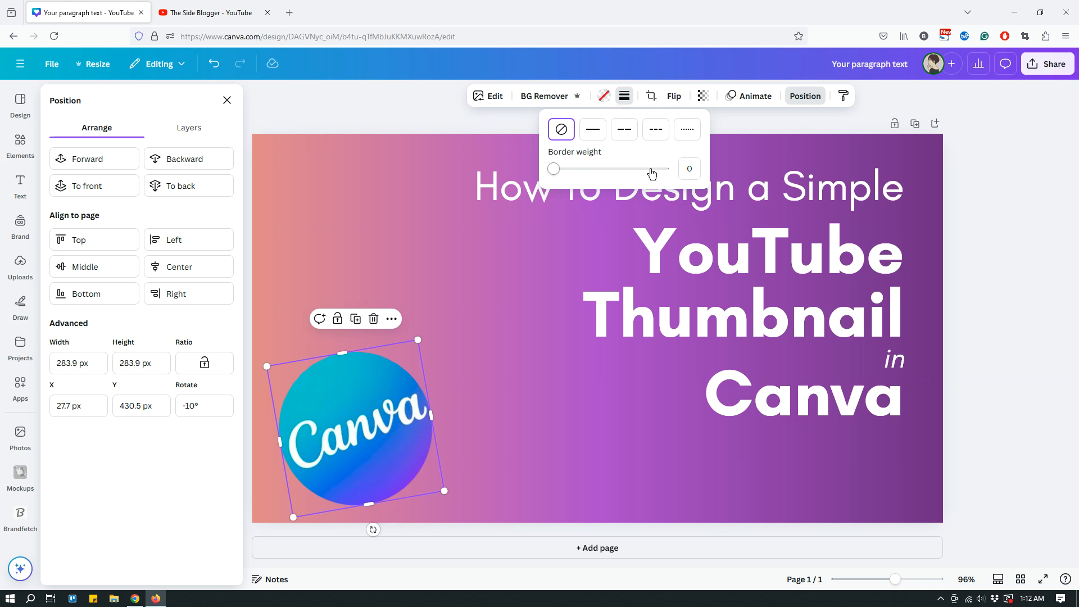
click(688, 168)
text(10)
key(Return)
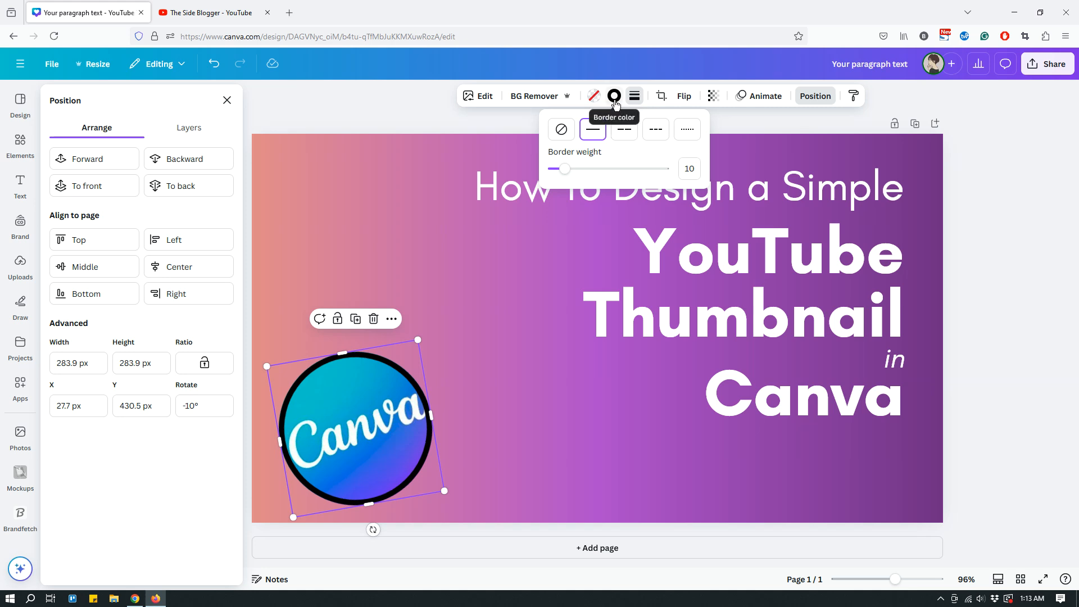
Reduce the Canva logo's border weight to 5 and change the border color to white
drag(695, 171, 679, 169)
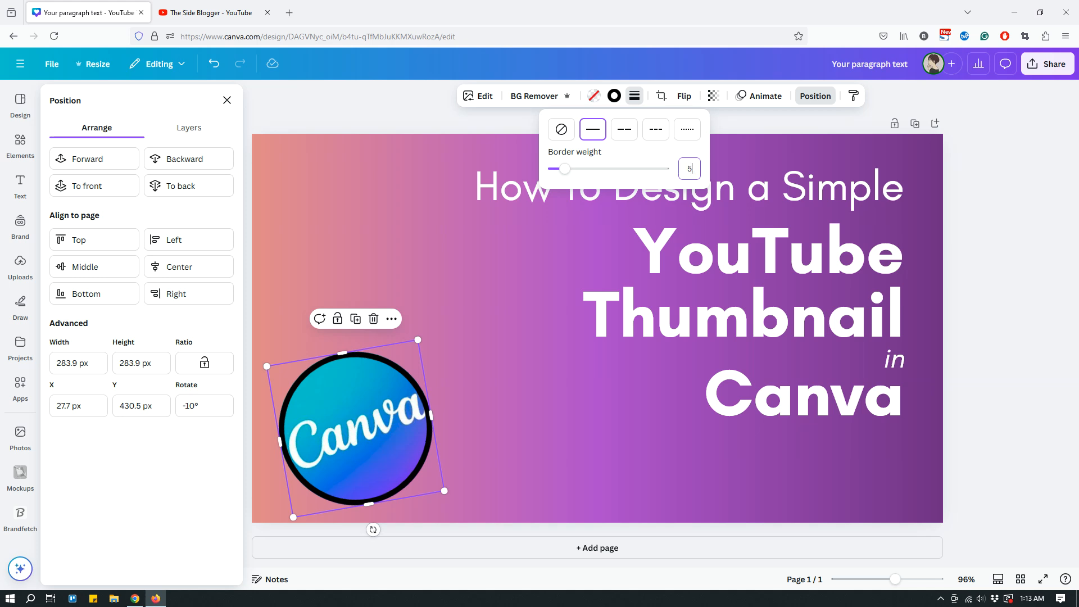
key(Return)
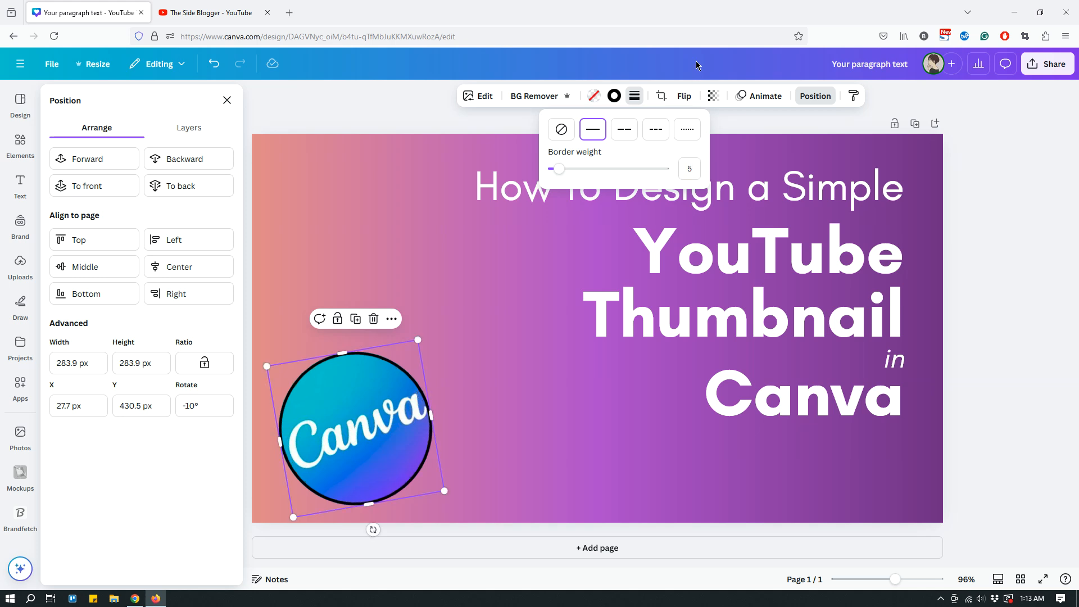
click(614, 97)
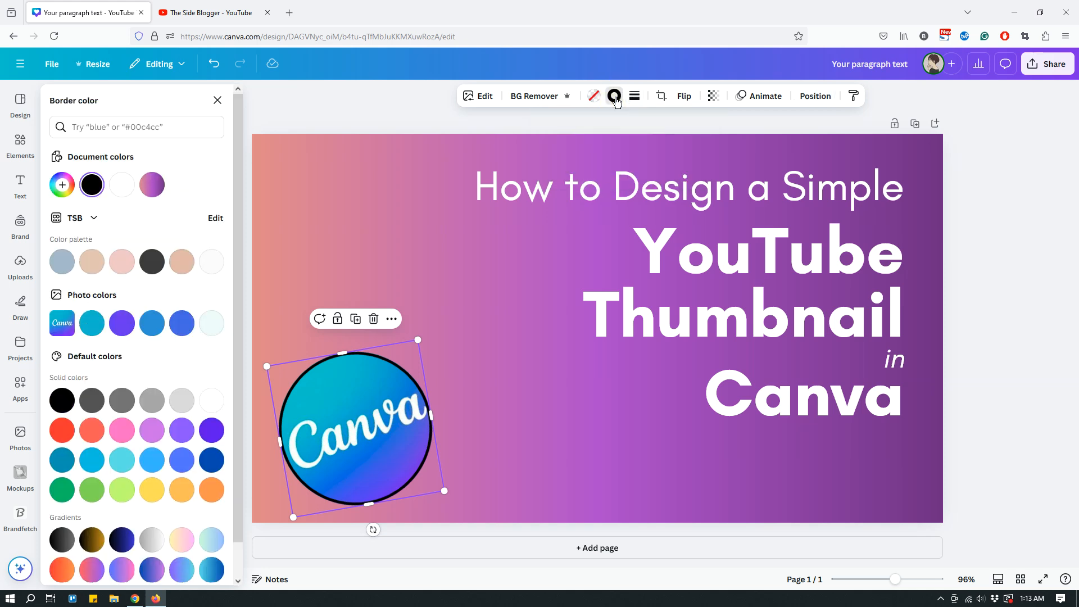
click(122, 184)
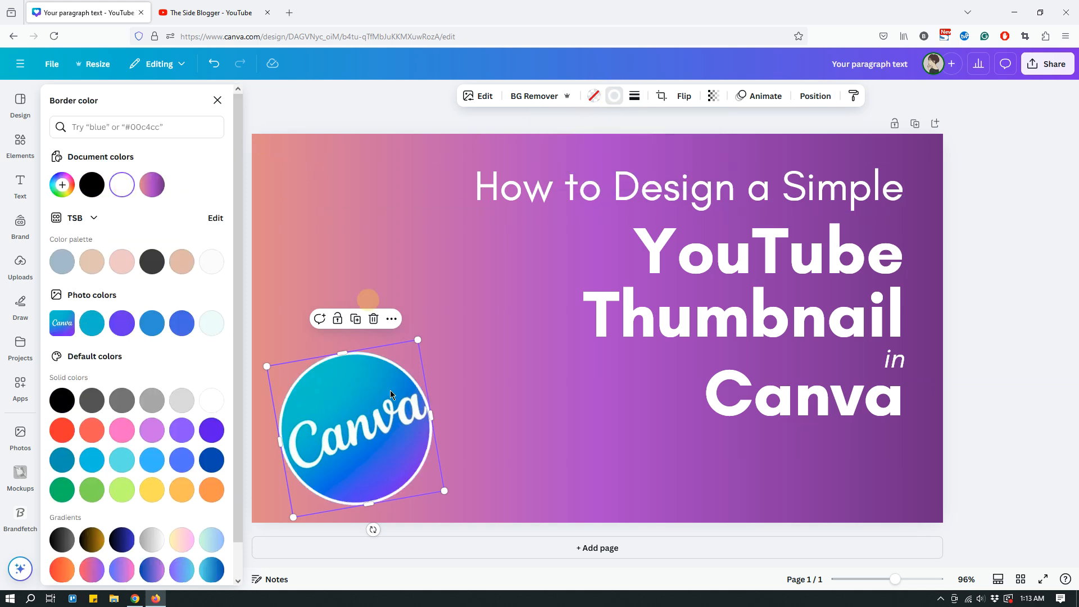
click(364, 295)
Enlarge the bordered Canva logo slightly and move it further into the lower-left corner, overlapping the thumbnail's bottom edge
mouse_move(344, 487)
mouse_down()
mouse_move(322, 491)
mouse_move(328, 484)
mouse_up()
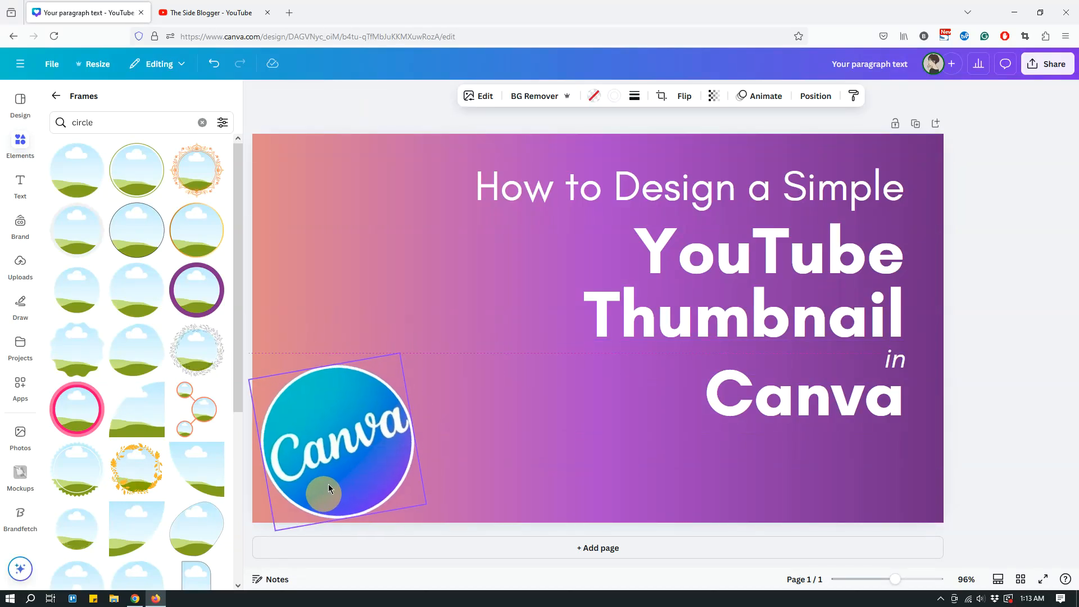
drag(403, 354, 418, 329)
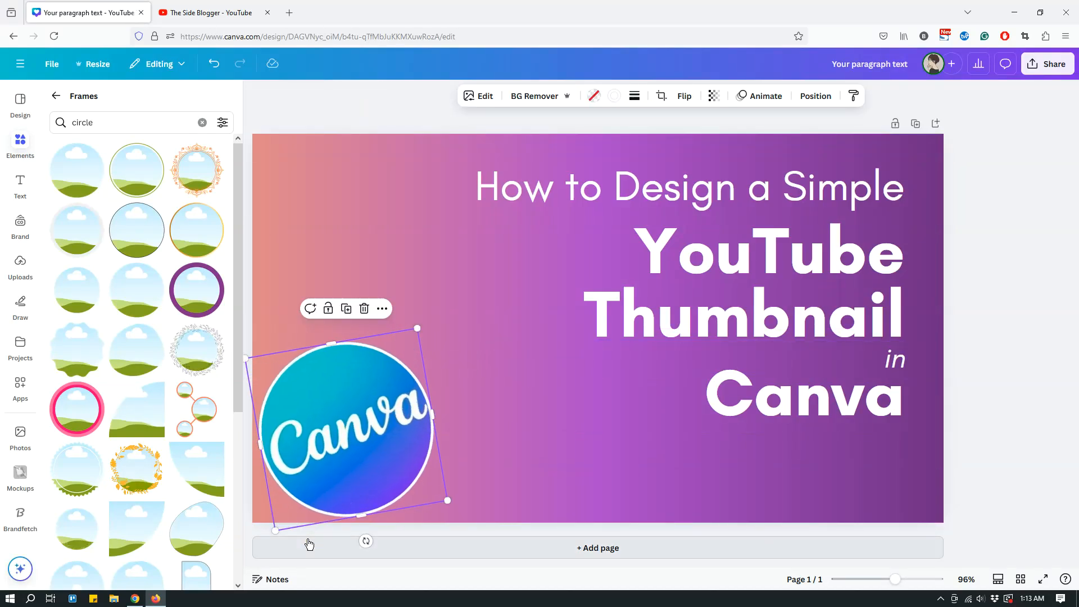
drag(309, 498, 309, 509)
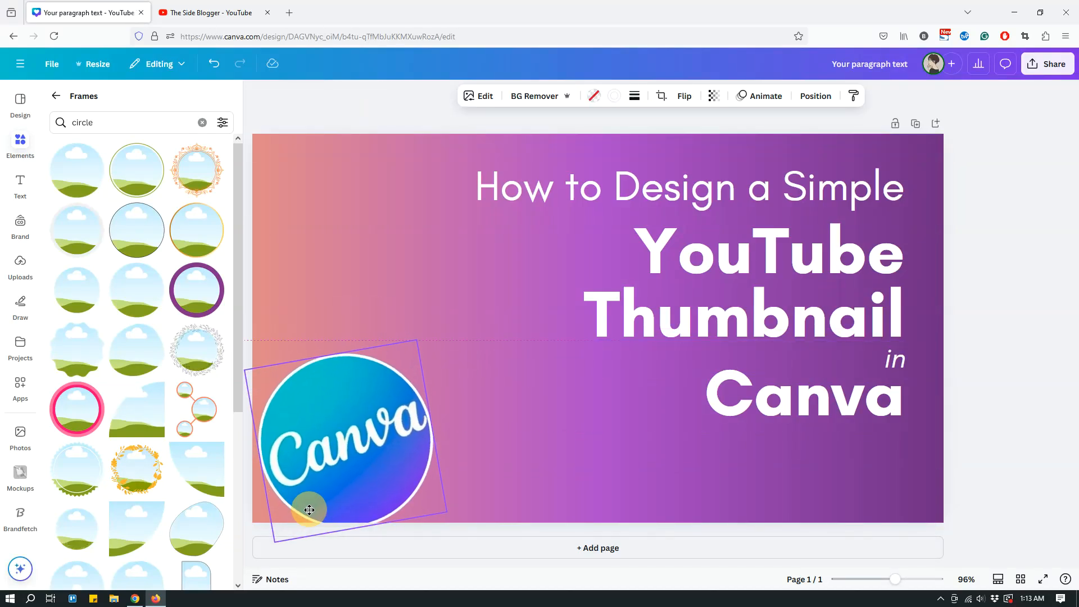
click(973, 359)
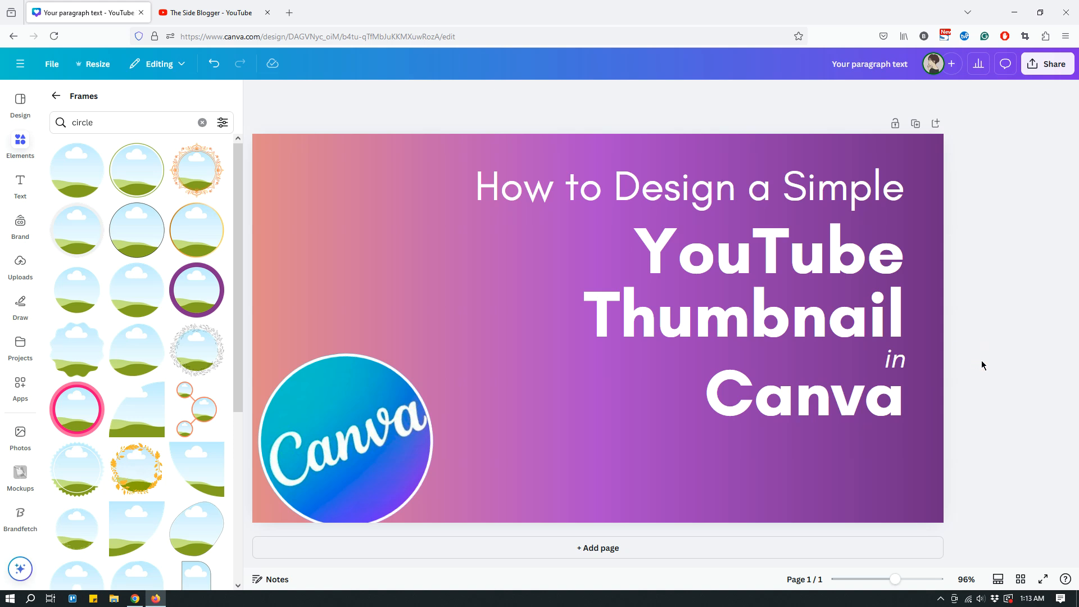
Select all the title text lines together and shift them slightly down on the thumbnail
drag(988, 414, 850, 181)
drag(871, 288, 871, 301)
click(974, 272)
Move the Canva logo up and nudge it left so the whole circle fits inside the lower-left corner, and close the frames list
mouse_move(300, 466)
mouse_down()
mouse_move(292, 455)
mouse_move(307, 453)
mouse_up()
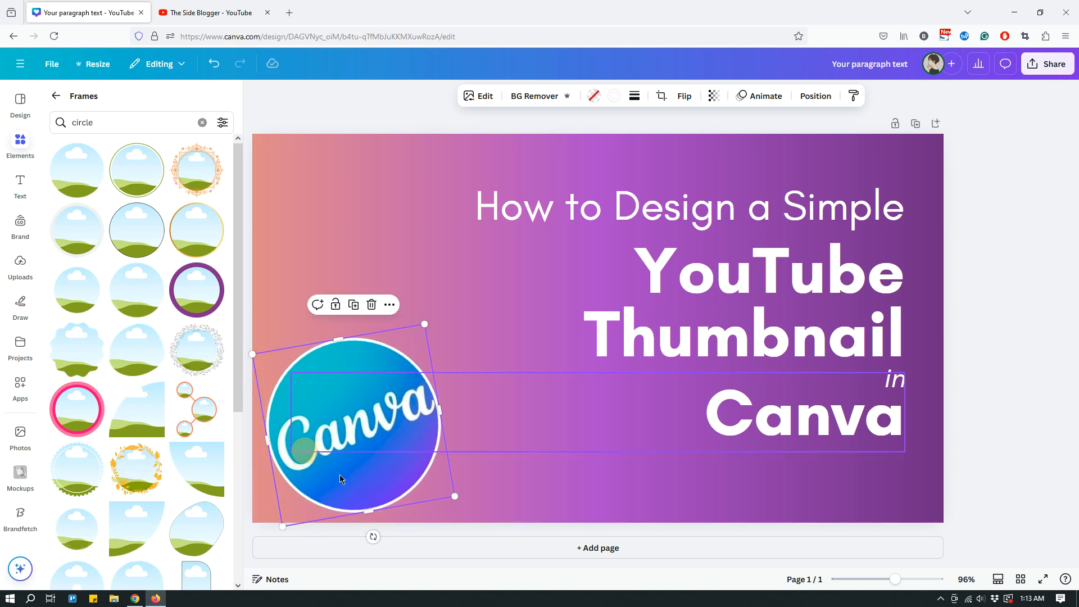
key(Left)
key(Left)
key(Left)
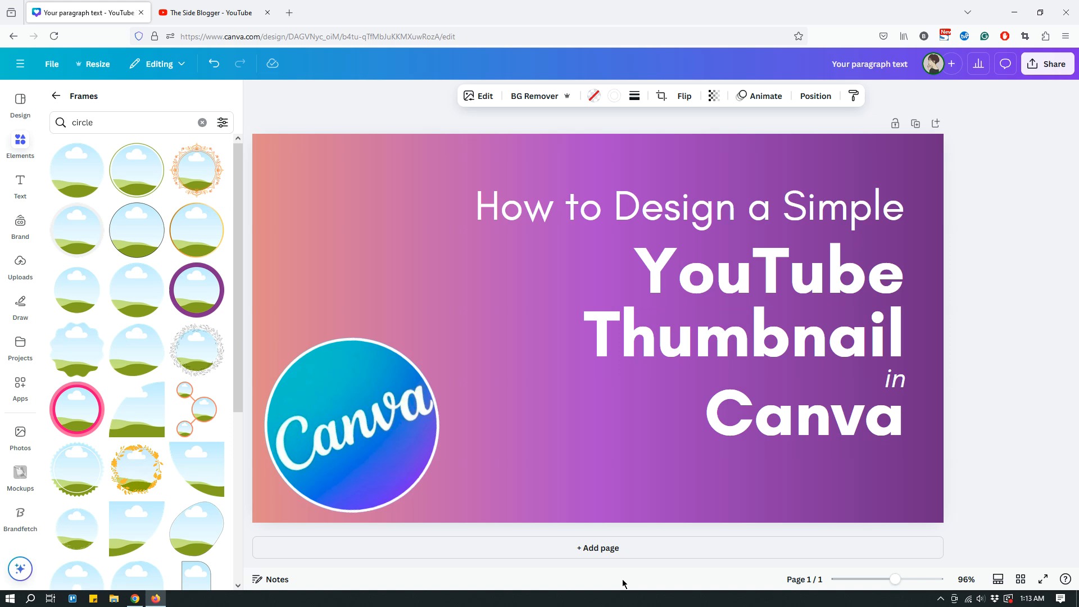
key(Left)
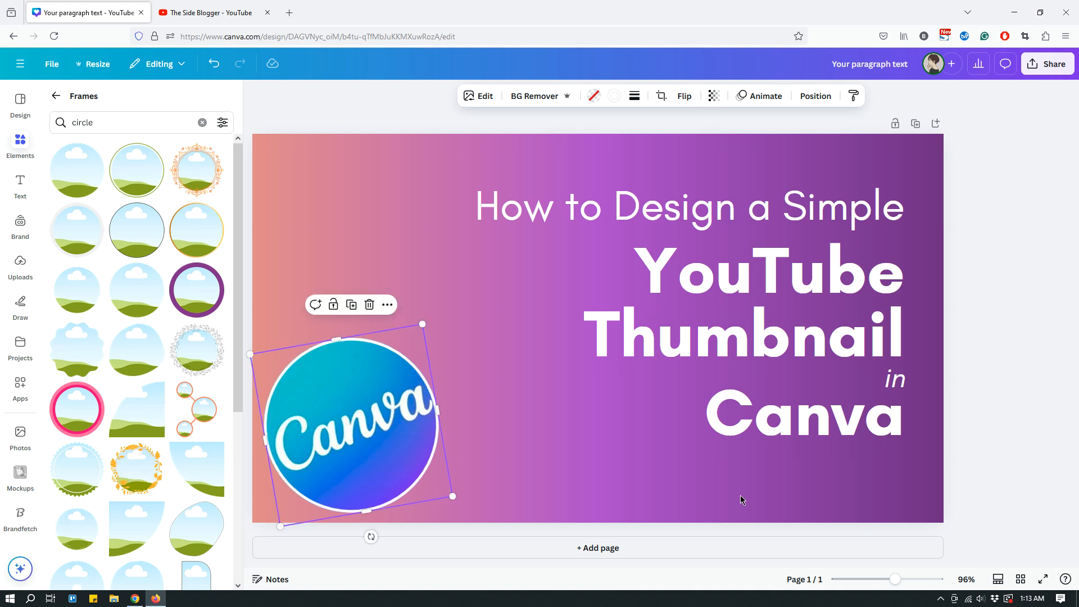
click(257, 95)
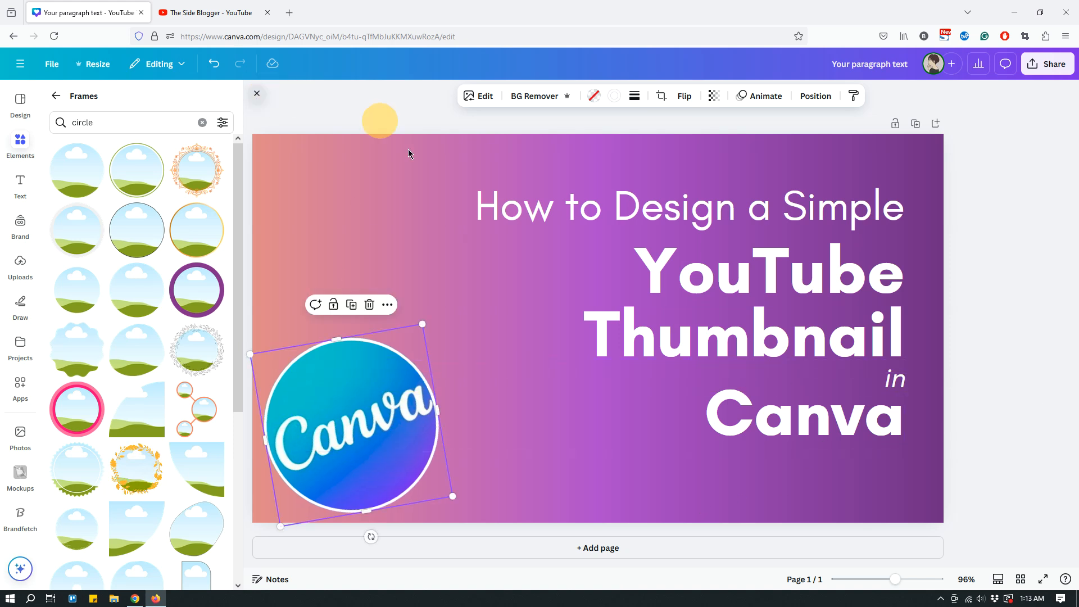
click(954, 399)
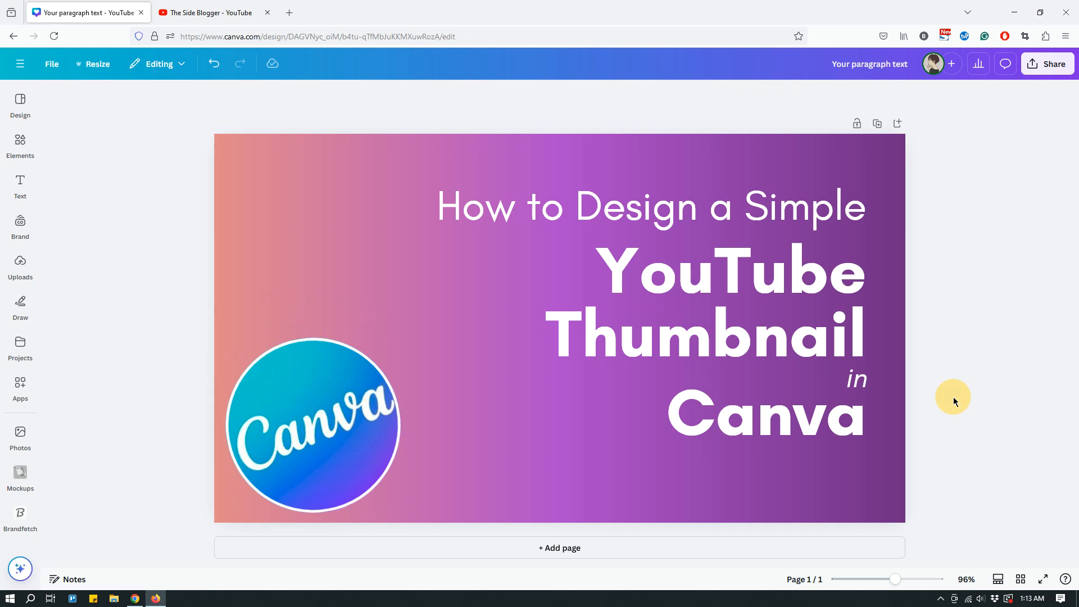